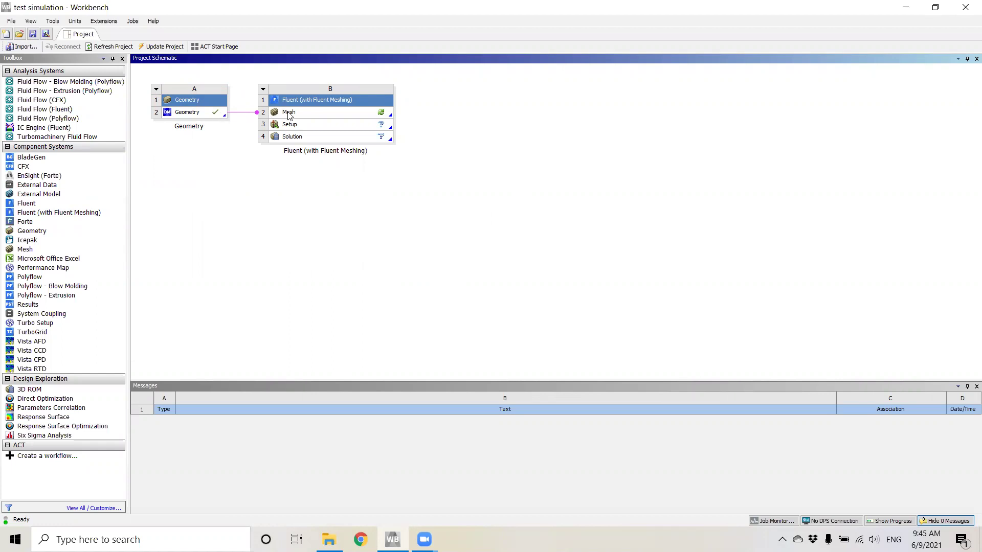
# Step: Launch Fluent in Meshing mode from Mesh cell B2 through the Fluent Launcher
pyautogui.rightClick(301, 113)
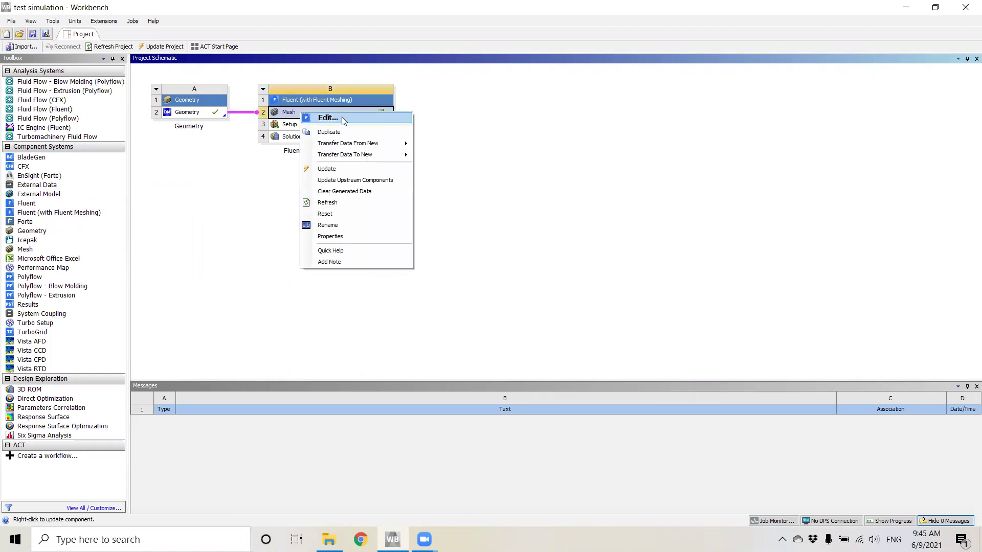
pyautogui.click(338, 123)
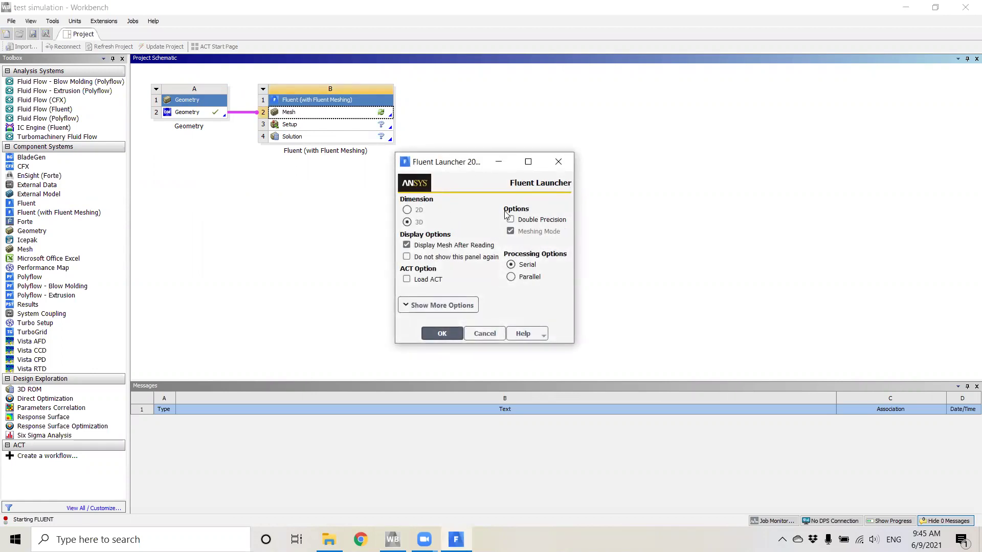
pyautogui.moveTo(459, 163); pyautogui.dragTo(492, 126)
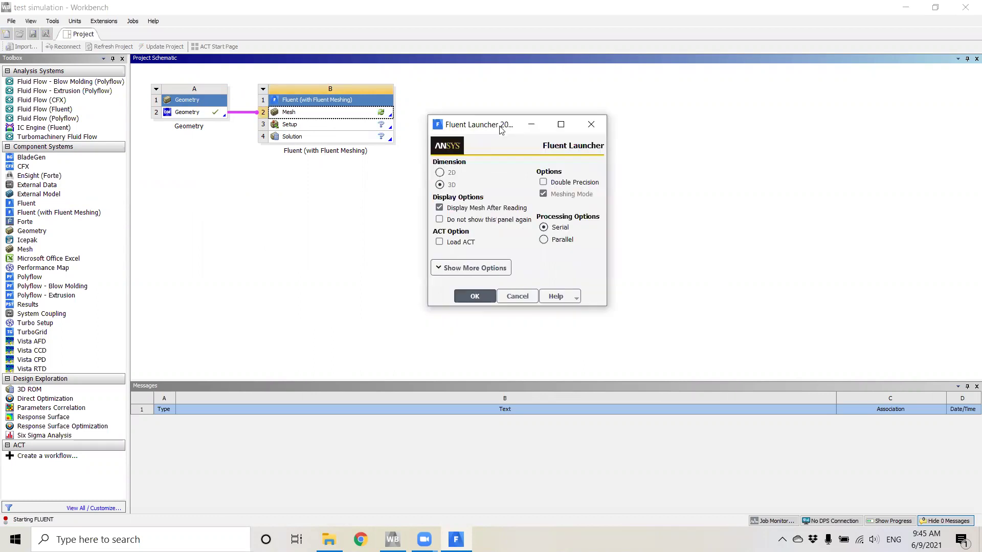
pyautogui.click(476, 297)
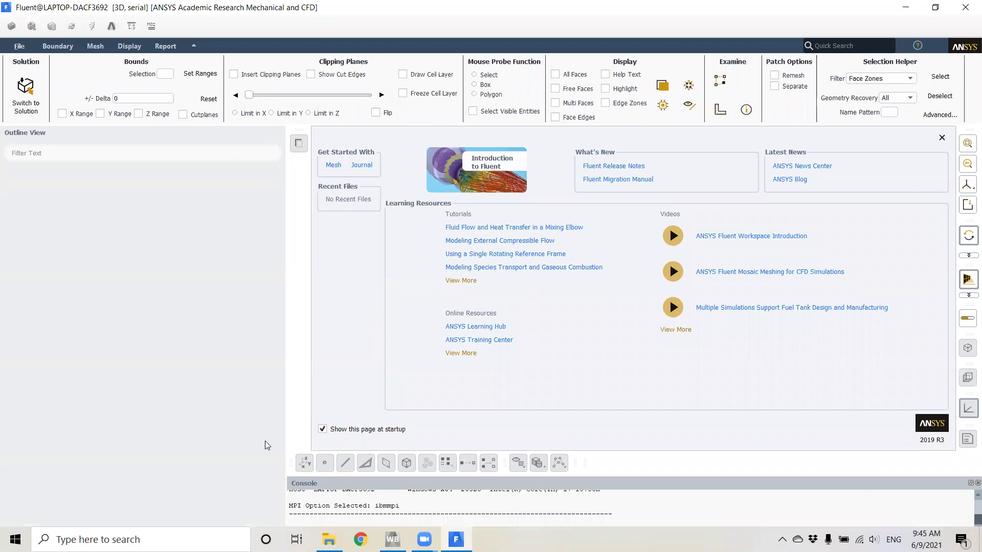
pyautogui.click(934, 8)
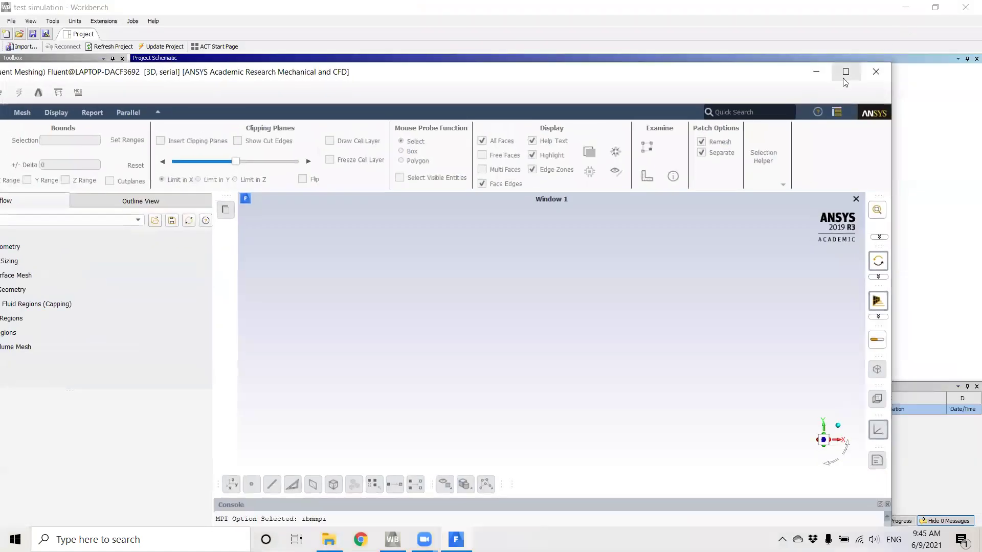
# Step: Choose the Watertight Geometry workflow and import Geom.agdb as a single part
pyautogui.click(845, 70)
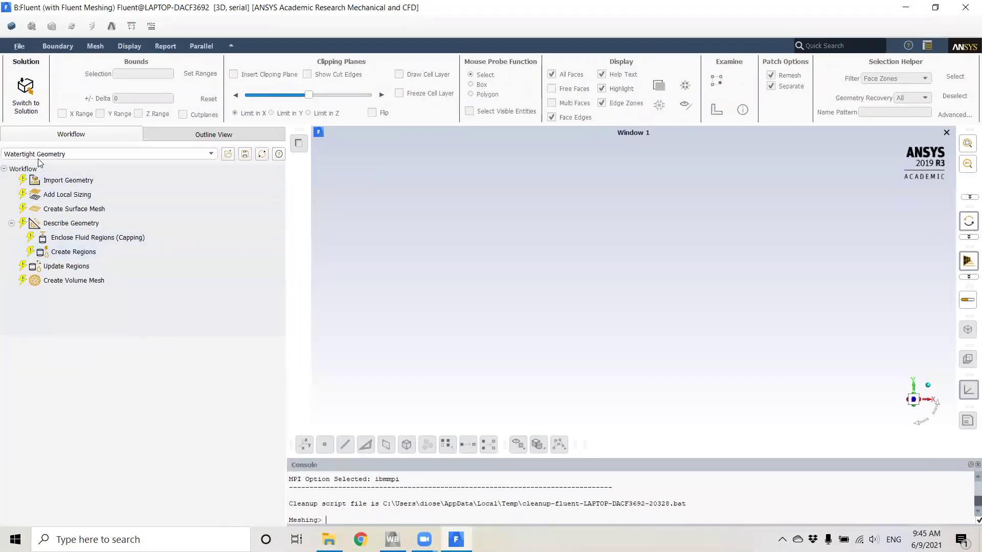
pyautogui.click(104, 153)
pyautogui.click(60, 174)
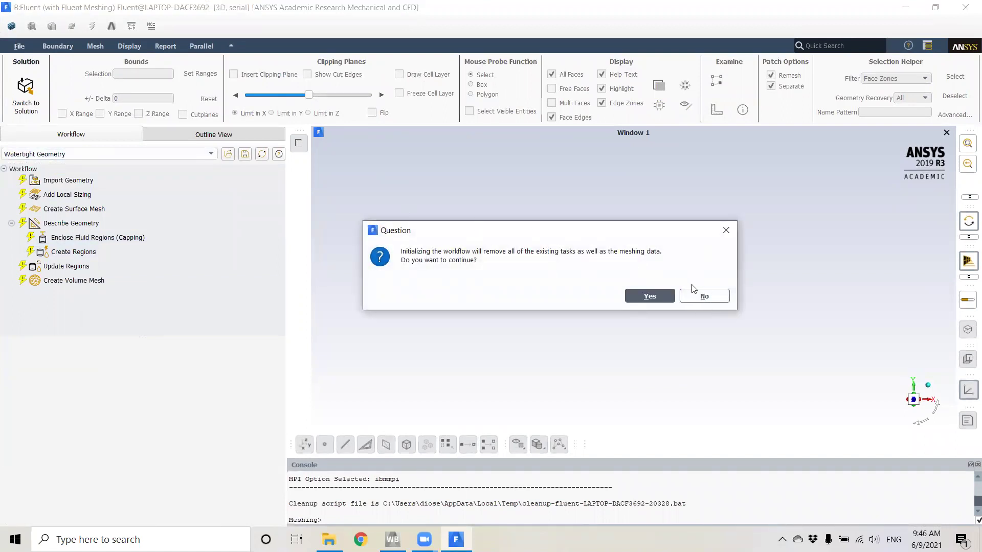
pyautogui.click(705, 297)
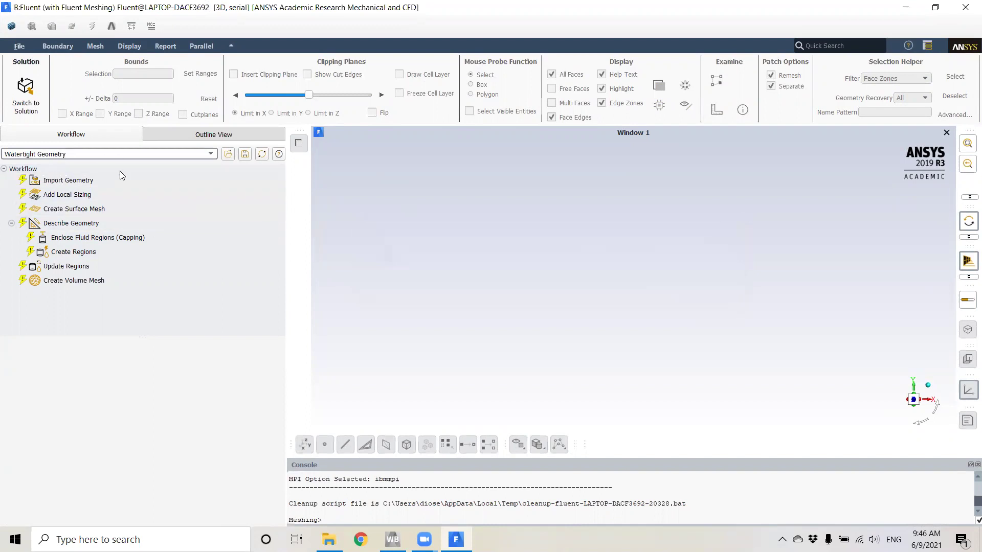
pyautogui.click(73, 183)
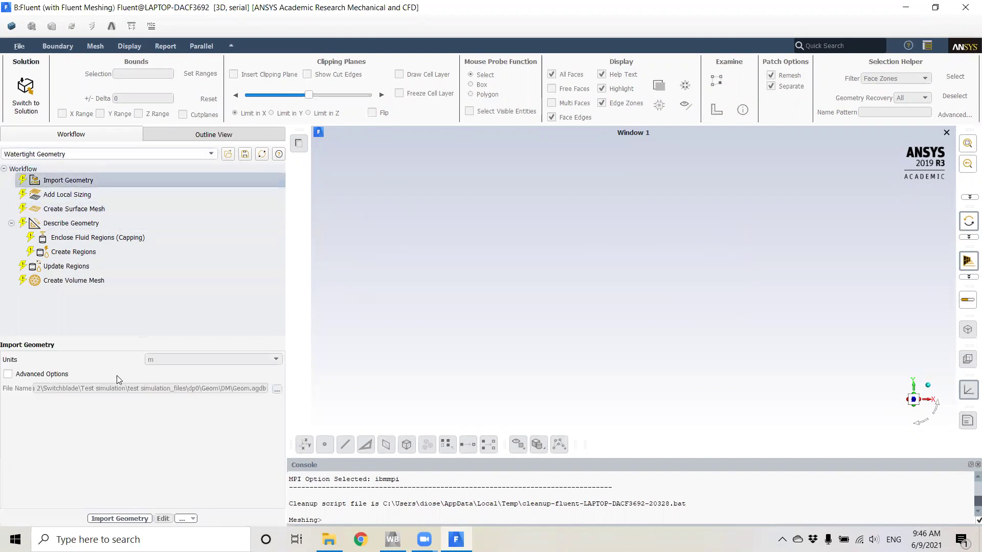
pyautogui.click(120, 518)
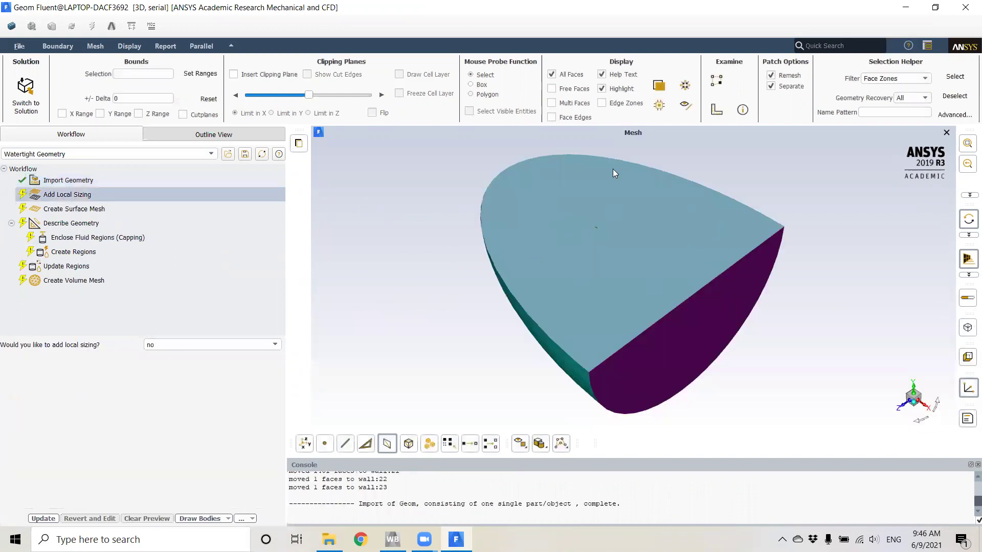
pyautogui.moveTo(668, 207); pyautogui.dragTo(570, 283)
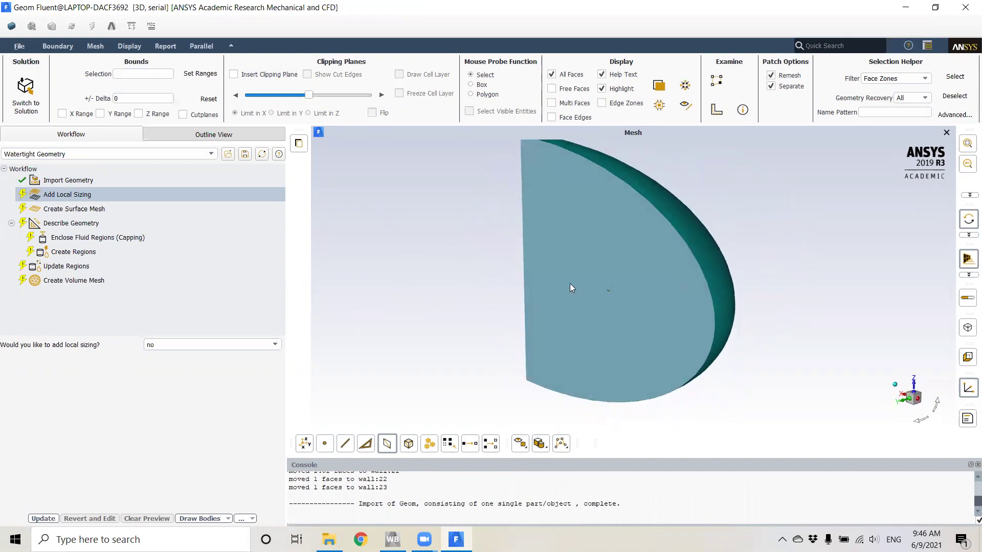
pyautogui.moveTo(647, 261); pyautogui.dragTo(599, 189)
pyautogui.moveTo(615, 249); pyautogui.dragTo(658, 301)
pyautogui.scroll(5, 593, 301)
pyautogui.scroll(-5, 599, 312)
pyautogui.scroll(8, 648, 327)
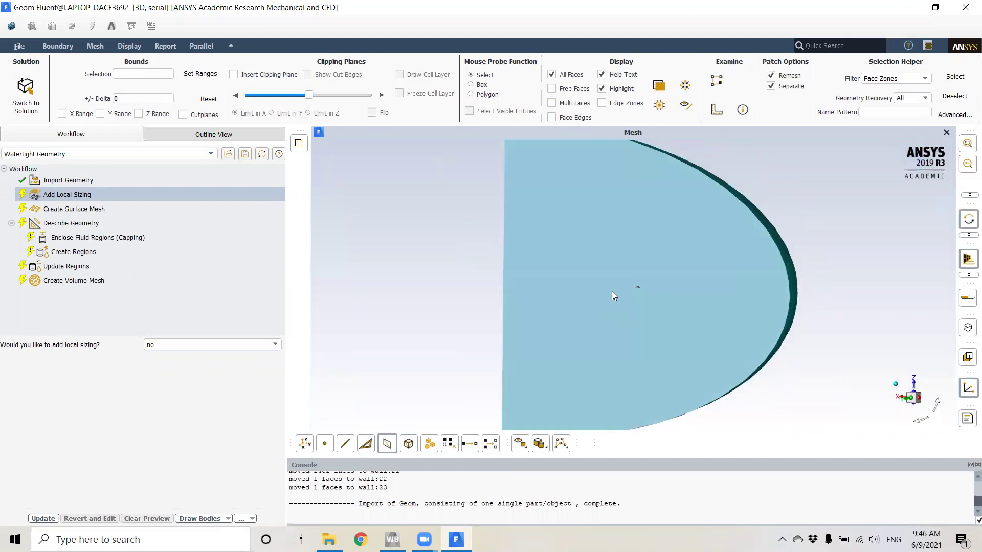
pyautogui.scroll(-5, 612, 294)
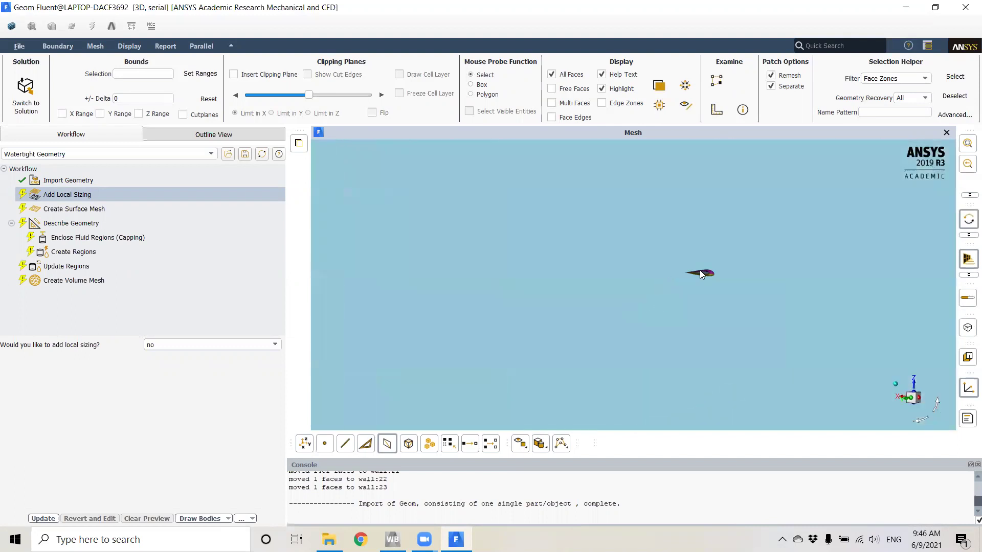
# Step: Add local sizing facesize_1 as a Face Size with growth rate 1.2 and target 0.001
pyautogui.rightClick(47, 197)
pyautogui.press('Escape')
pyautogui.click(190, 348)
pyautogui.click(171, 361)
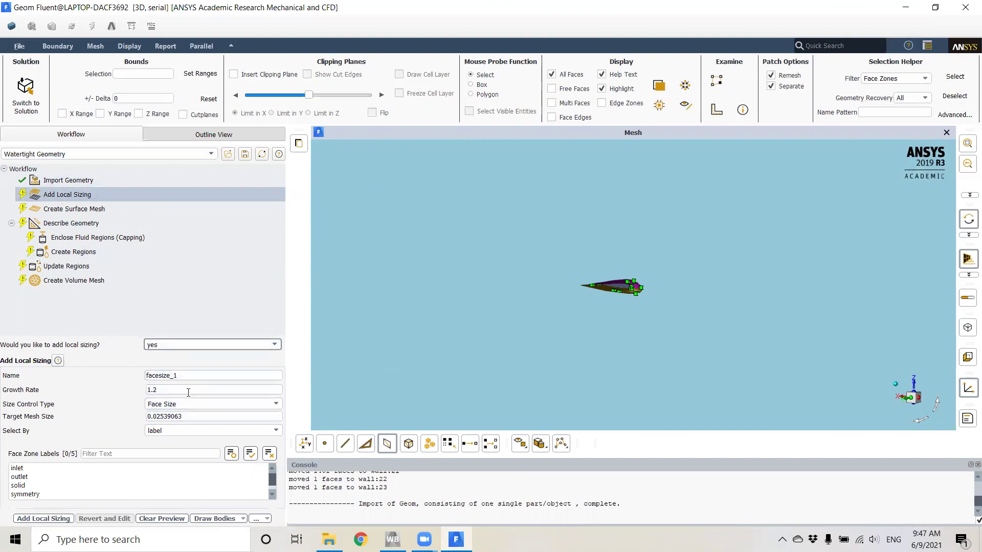
pyautogui.click(167, 406)
pyautogui.click(168, 408)
pyautogui.moveTo(184, 416); pyautogui.dragTo(159, 421)
pyautogui.press('BackSpace')
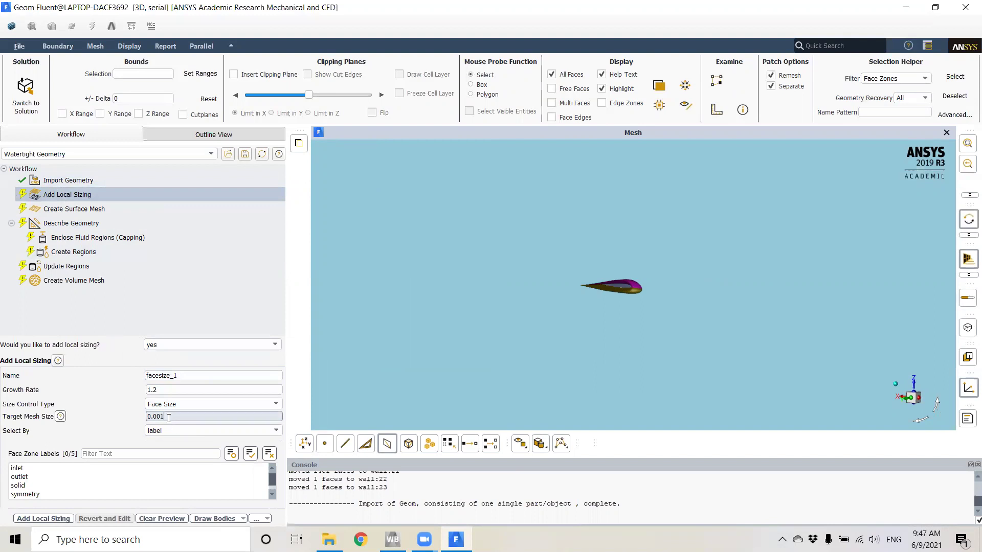
pyautogui.doubleClick(167, 418)
pyautogui.click(163, 418)
# Step: Zoom and rotate the view to inspect the airfoil's upper surface
pyautogui.scroll(-1, 629, 283)
pyautogui.scroll(5, 629, 283)
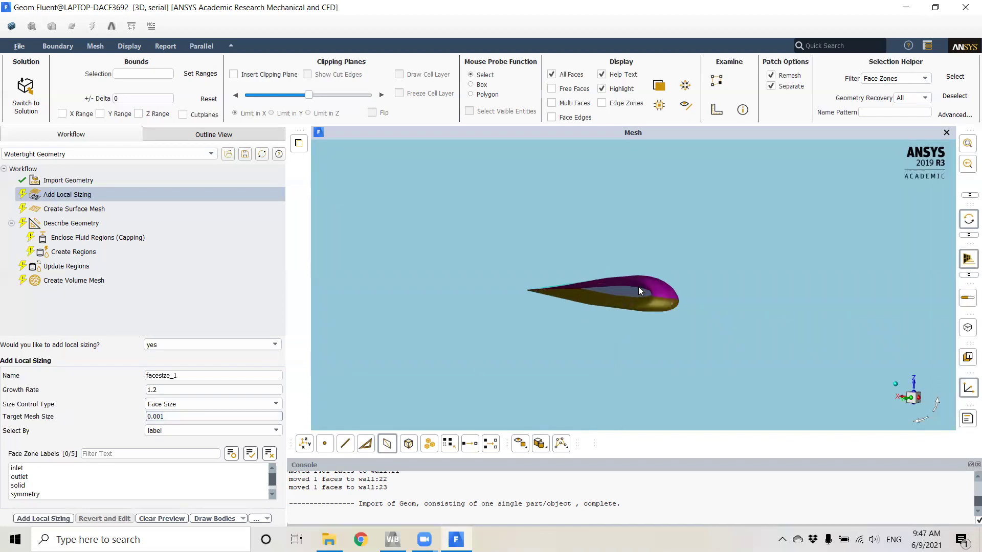
pyautogui.scroll(2, 636, 282)
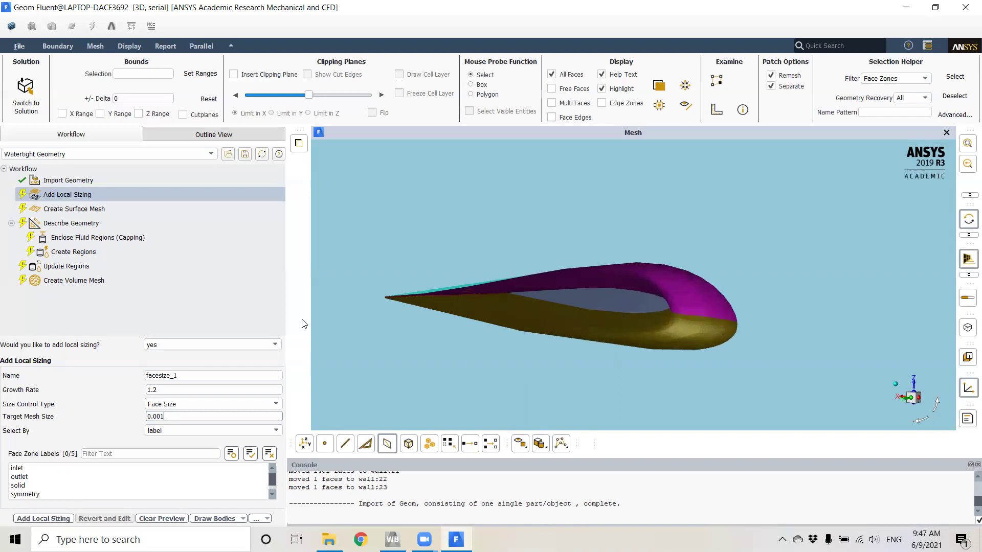
pyautogui.scroll(5, 650, 310)
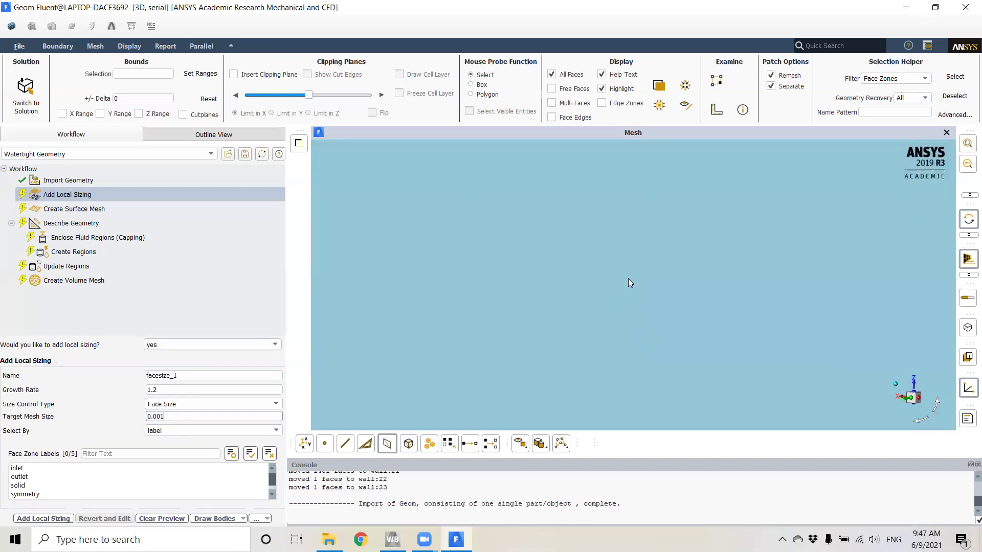
pyautogui.scroll(-6, 666, 355)
pyautogui.scroll(6, 674, 342)
pyautogui.scroll(-2, 604, 333)
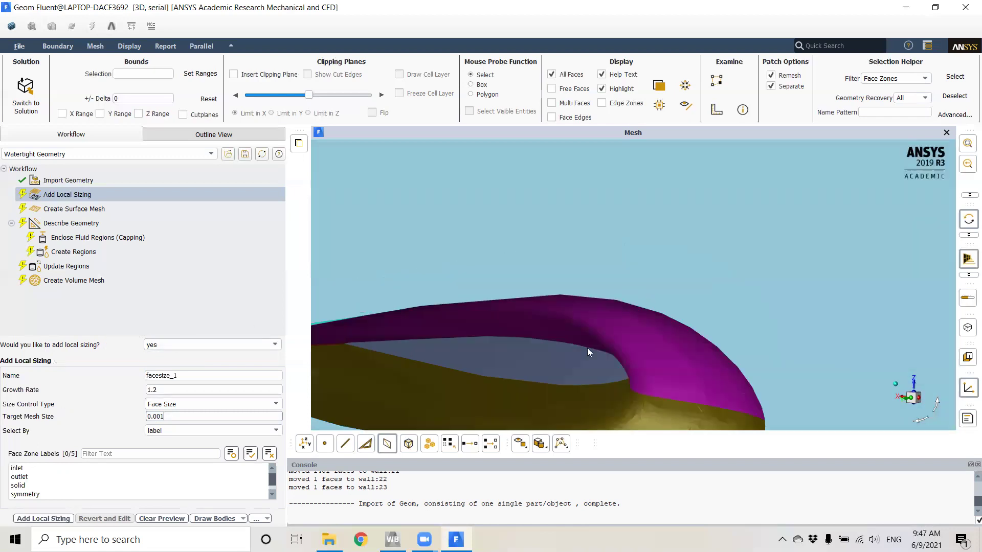
pyautogui.scroll(-2, 695, 341)
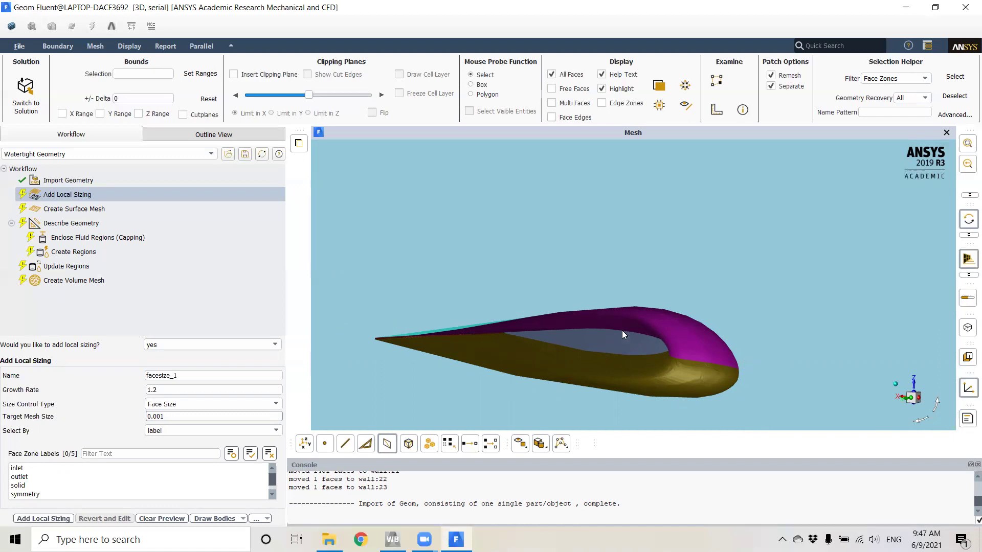
pyautogui.moveTo(630, 332); pyautogui.dragTo(647, 406)
# Step: Apply the 0.001 facesize_1 sizing to the wall face zone and add it to the workflow
pyautogui.scroll(5, 647, 406)
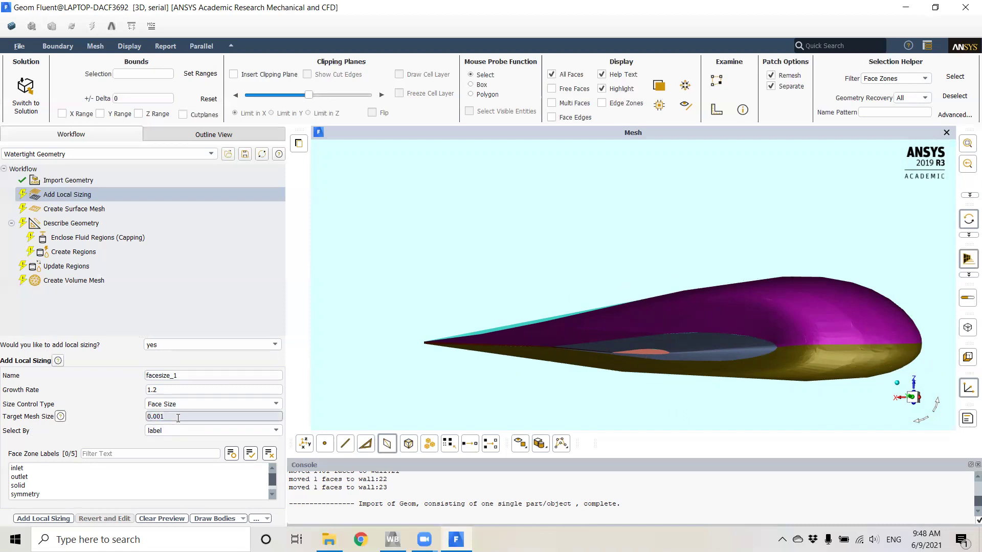
pyautogui.scroll(-1, 36, 479)
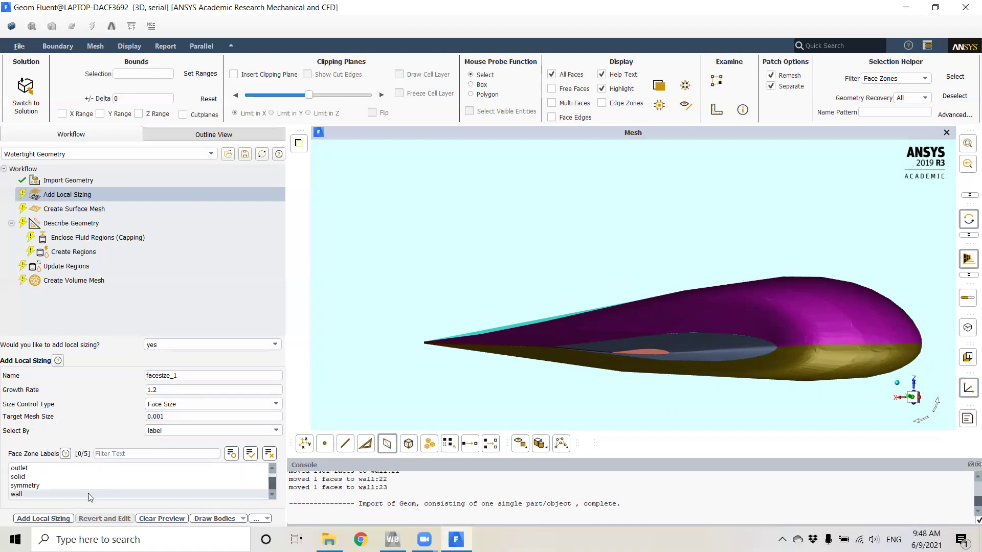
pyautogui.click(53, 494)
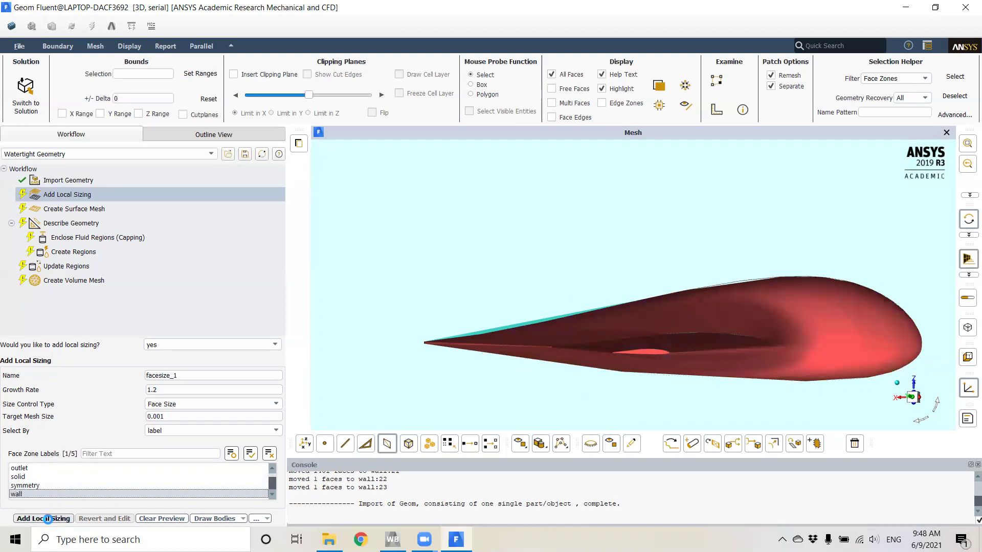
pyautogui.click(49, 519)
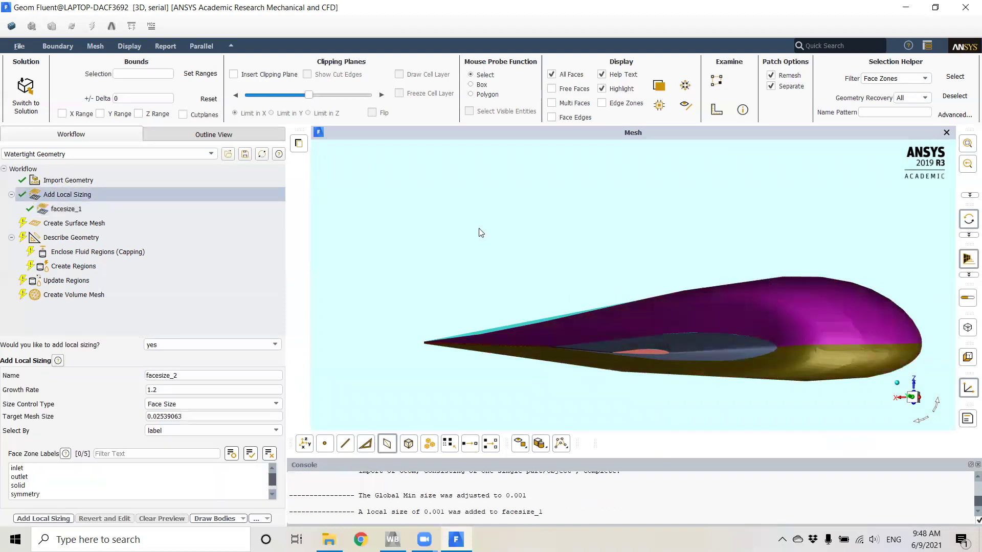
pyautogui.click(72, 223)
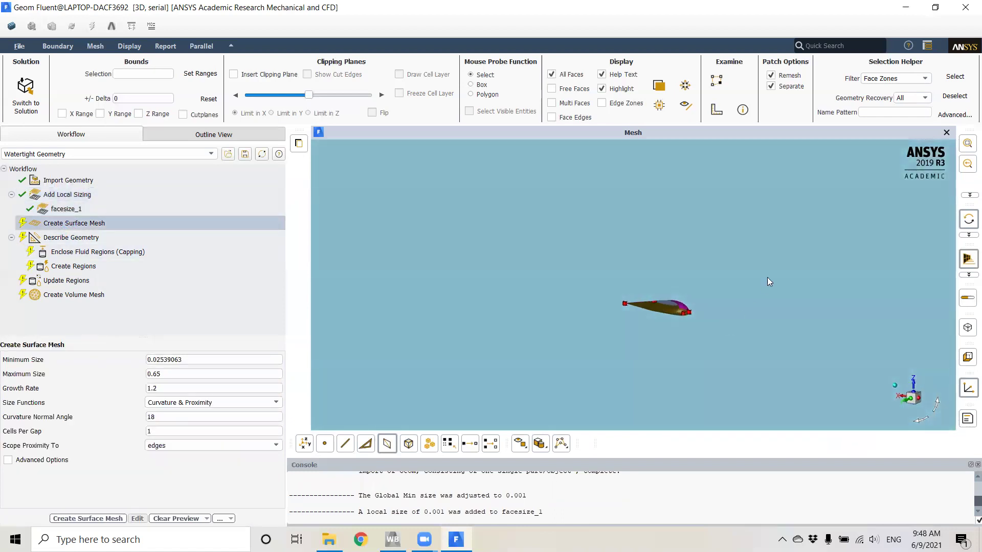
pyautogui.scroll(5, 580, 298)
pyautogui.scroll(-5, 578, 297)
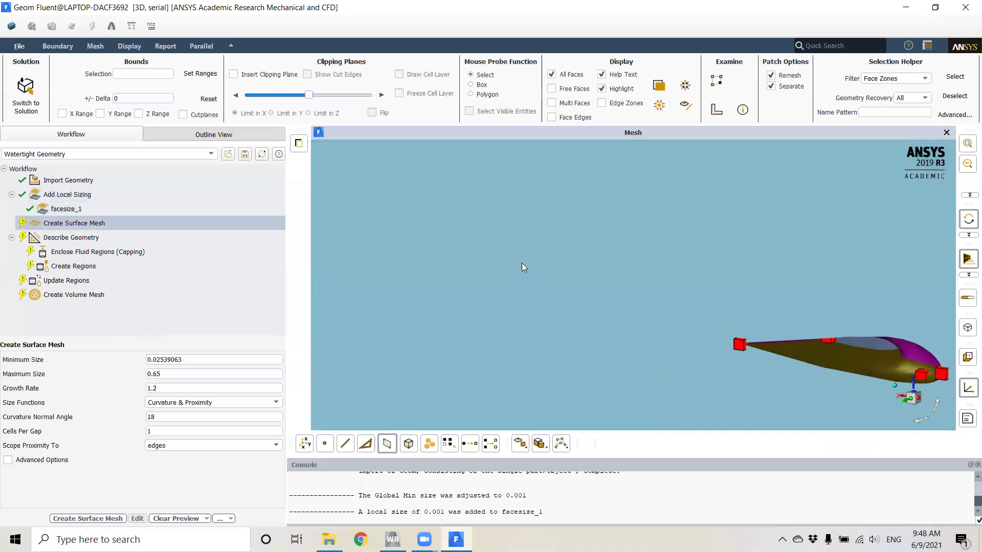
pyautogui.moveTo(600, 249); pyautogui.dragTo(677, 232)
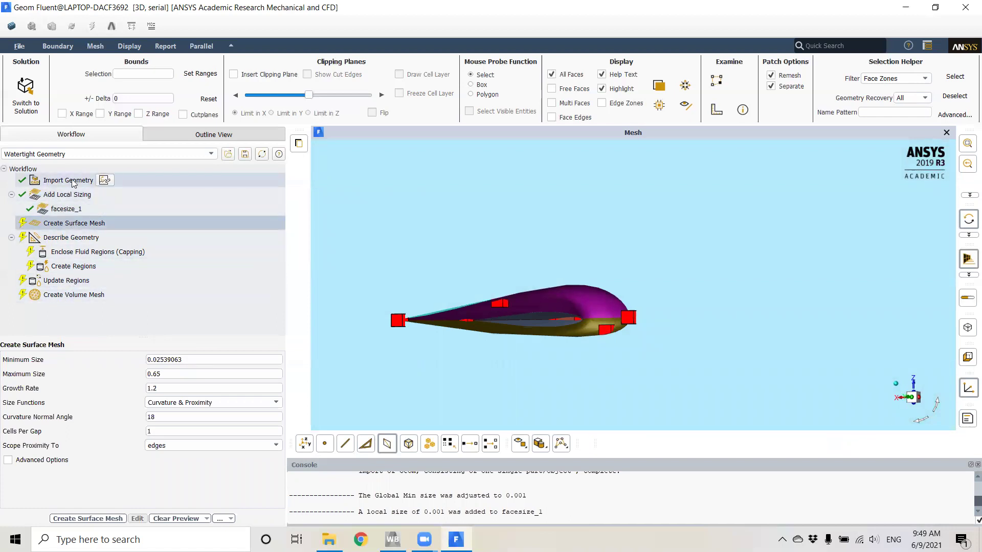
pyautogui.moveTo(657, 260); pyautogui.dragTo(845, 327)
pyautogui.scroll(5, 665, 317)
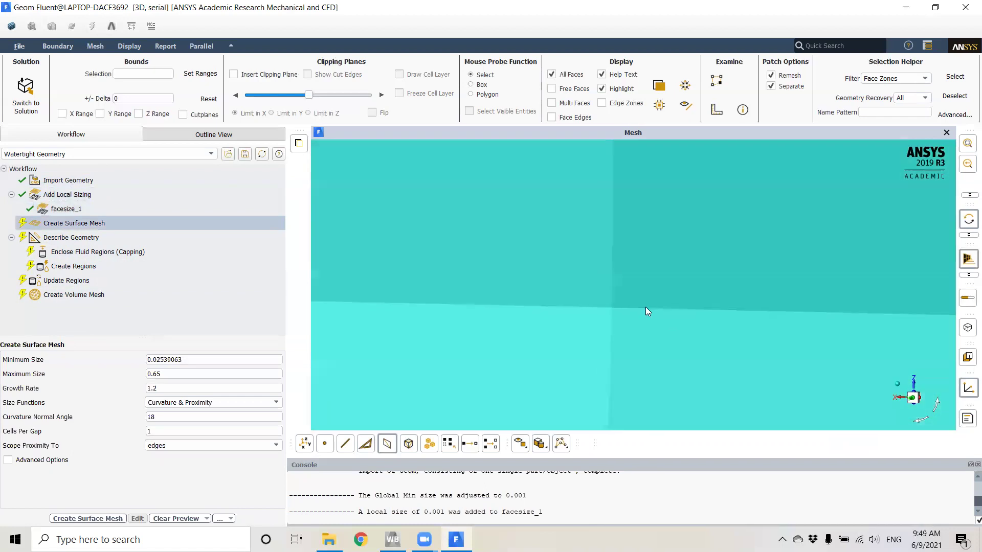
pyautogui.scroll(-5, 658, 293)
pyautogui.scroll(8, 647, 299)
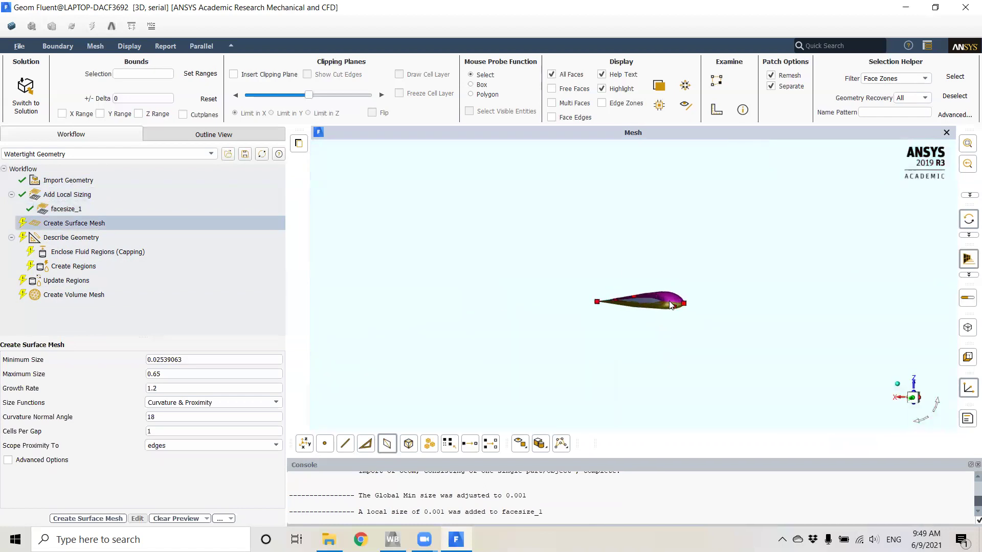
pyautogui.scroll(-6, 638, 294)
pyautogui.scroll(6, 645, 295)
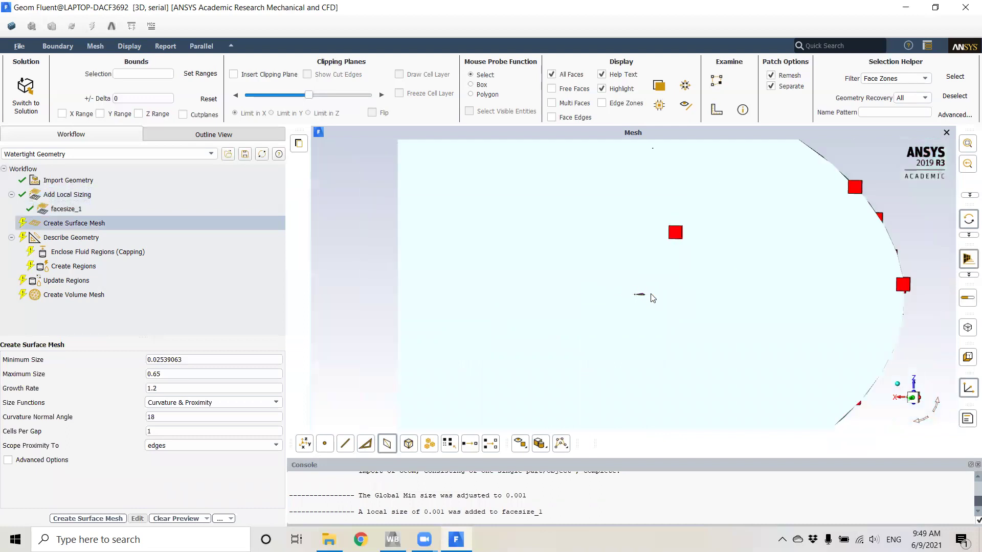
pyautogui.scroll(4, 655, 272)
pyautogui.scroll(-3, 643, 296)
pyautogui.scroll(3, 642, 296)
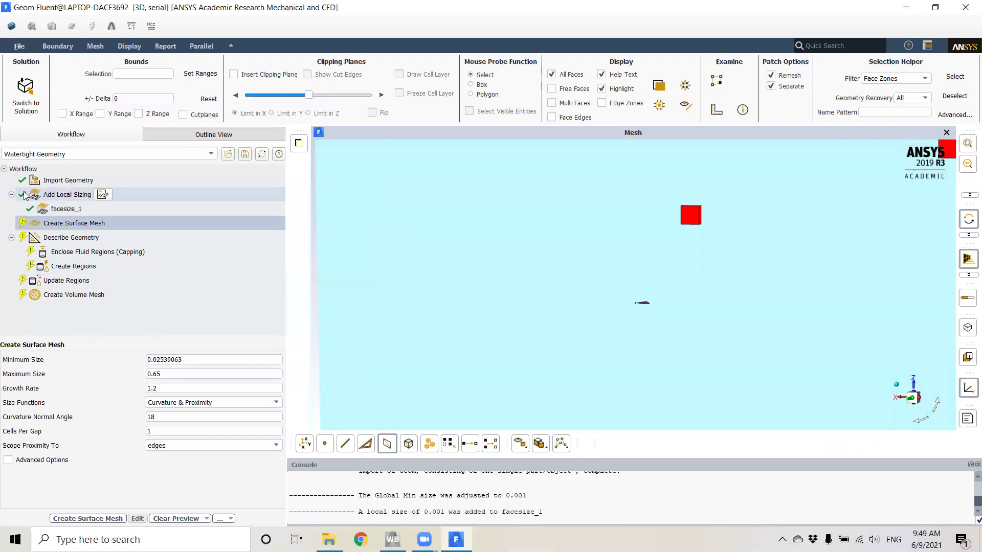
pyautogui.click(77, 194)
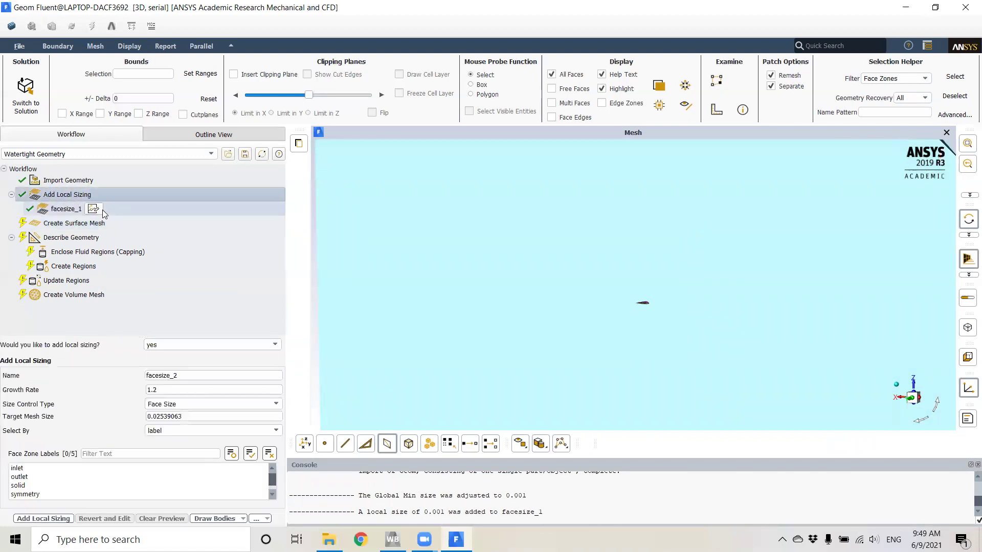
pyautogui.click(70, 224)
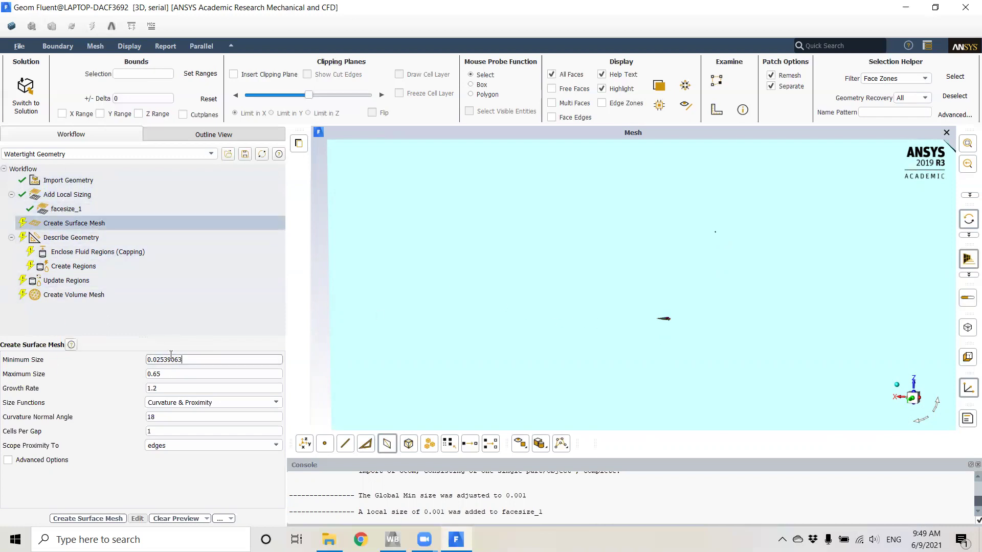
# Step: Enter 0.0002 as the Create Surface Mesh Minimum Size
pyautogui.moveTo(182, 359); pyautogui.dragTo(160, 359)
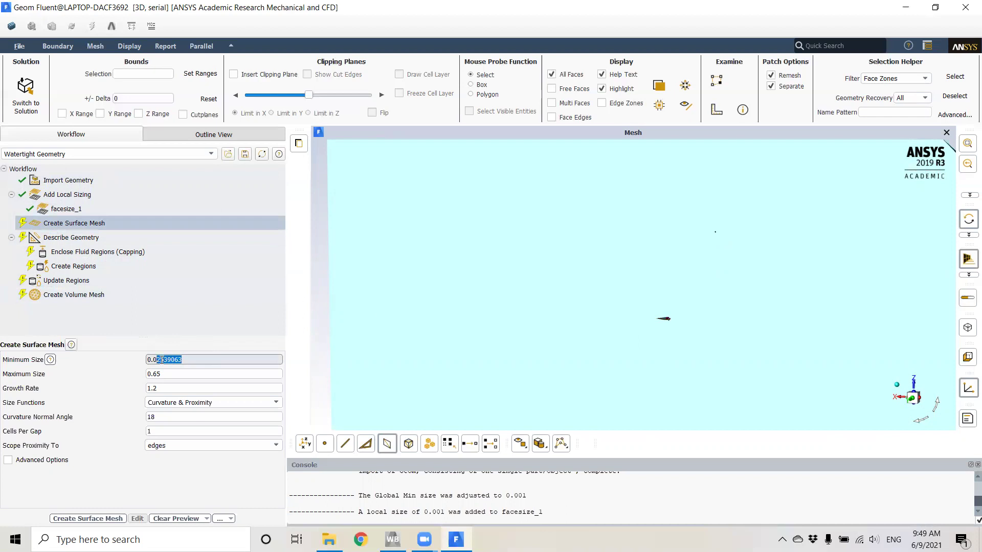
pyautogui.write('002')
pyautogui.press('Return')
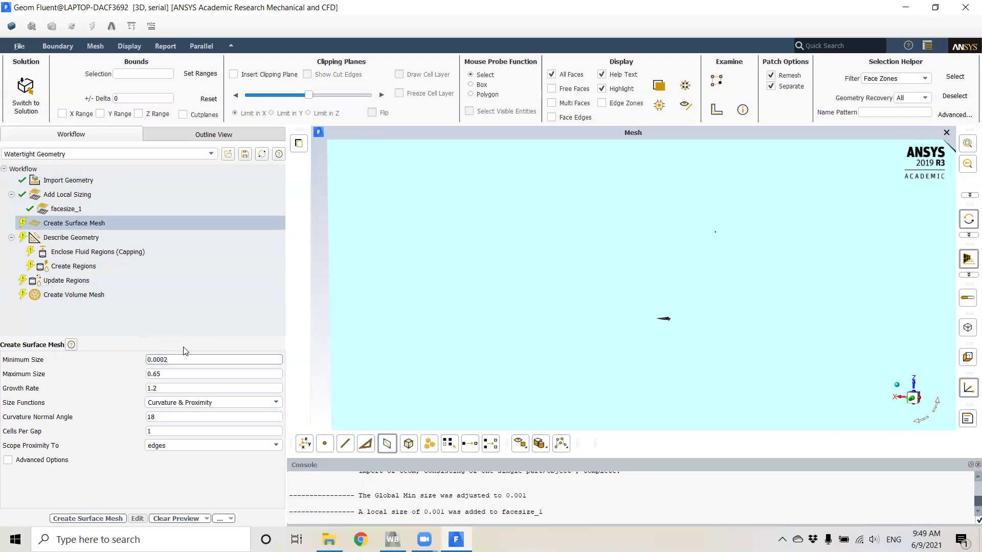
pyautogui.scroll(3, 617, 308)
pyautogui.scroll(5, 618, 308)
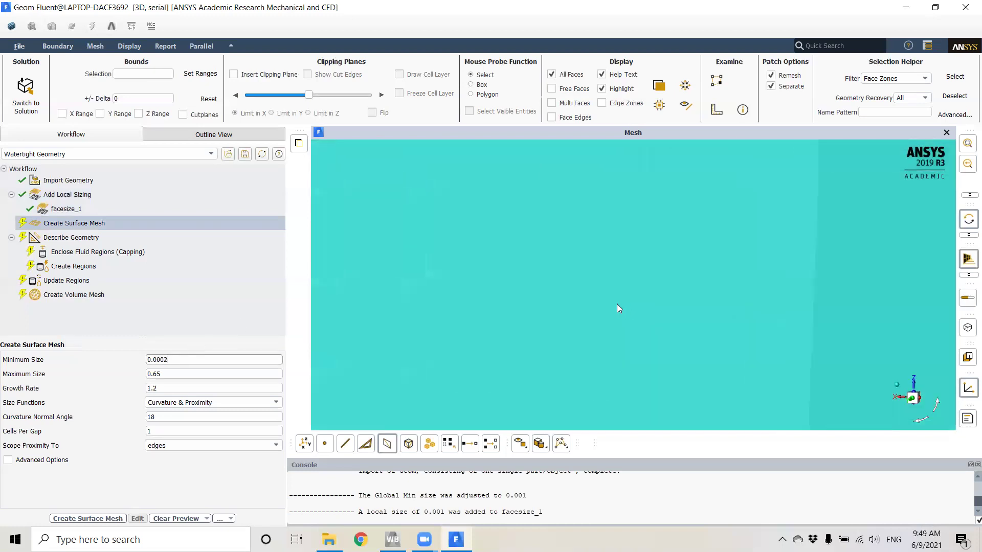
pyautogui.scroll(5, 617, 302)
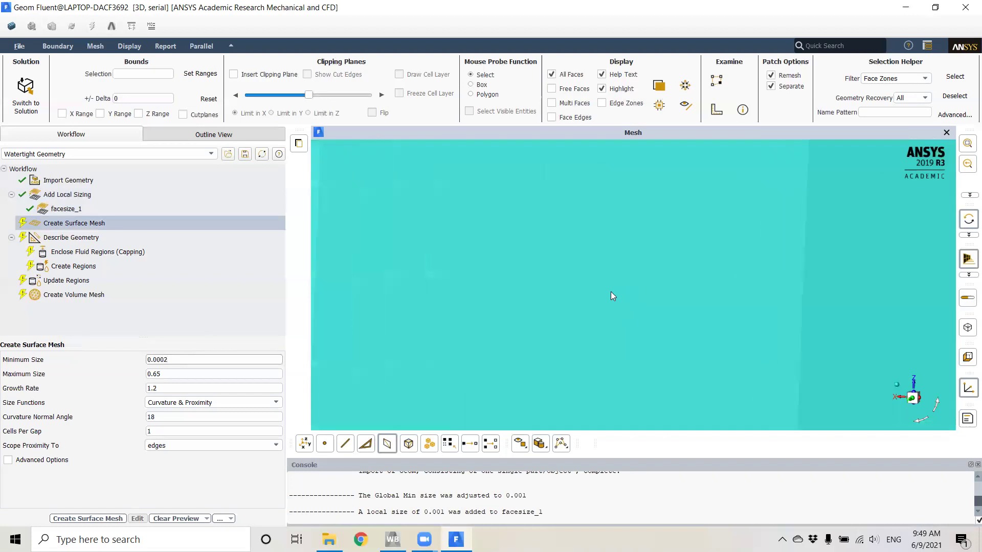
pyautogui.scroll(-3, 616, 294)
pyautogui.scroll(3, 519, 320)
pyautogui.scroll(-3, 520, 319)
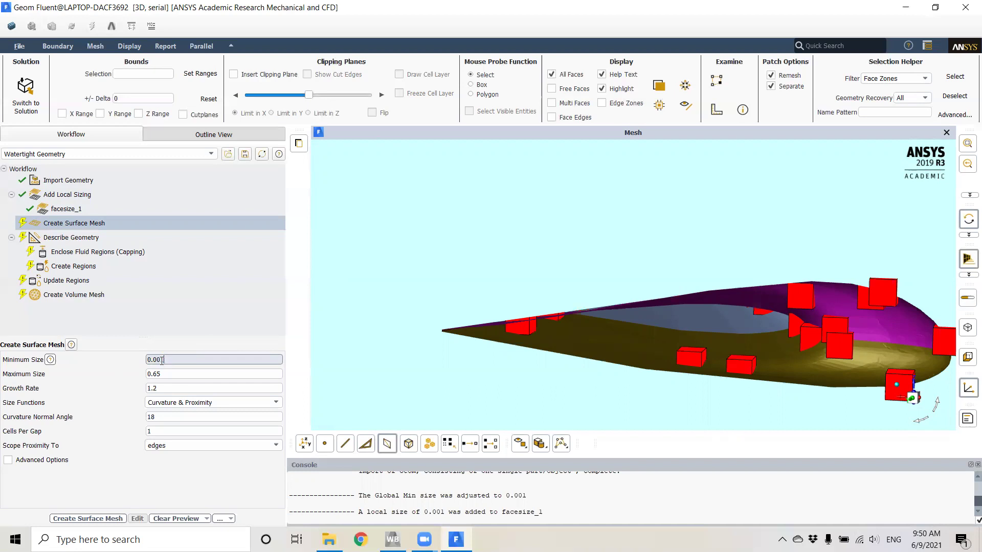
# Step: Set the surface mesh Maximum Size to 0.5
pyautogui.click(176, 360)
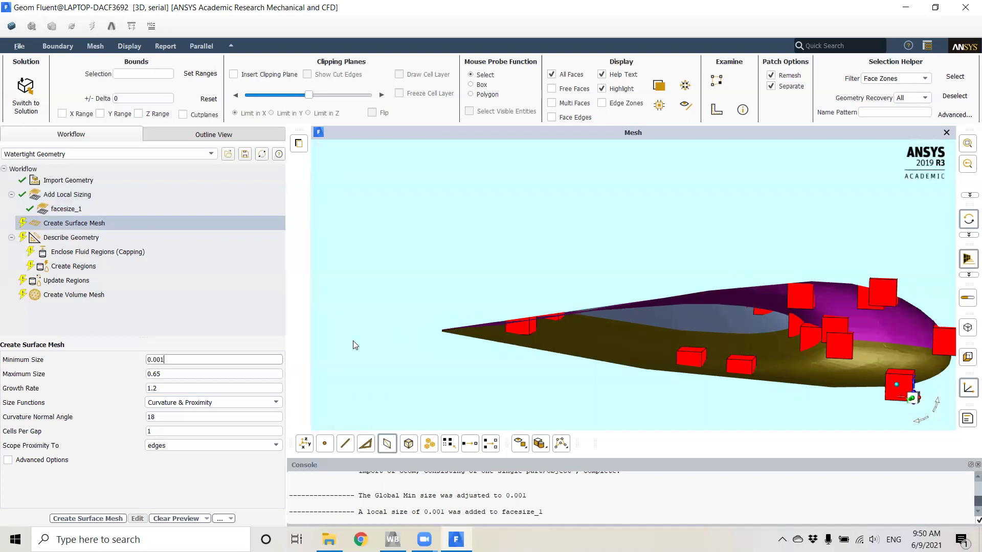
pyautogui.click(181, 373)
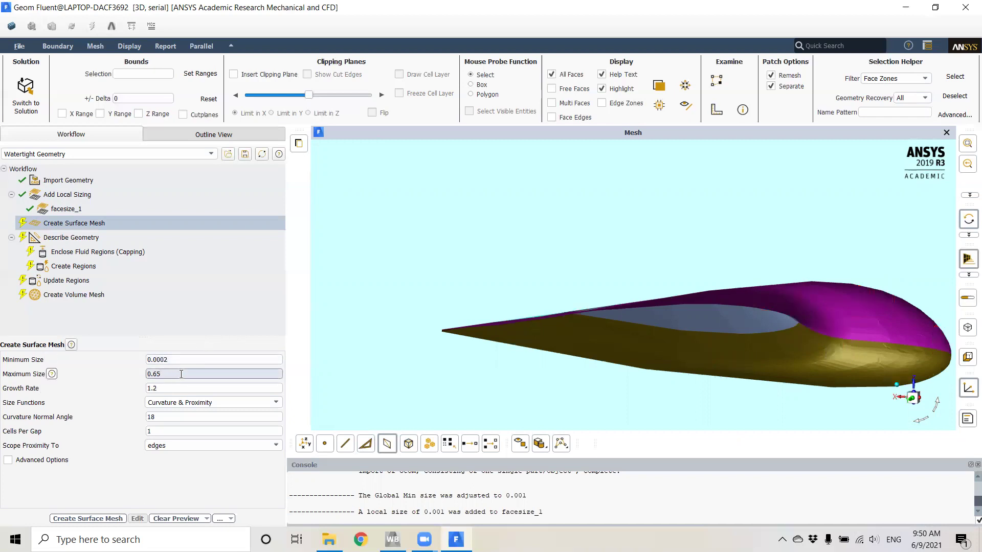
pyautogui.press('BackSpace')
pyautogui.press('BackSpace')
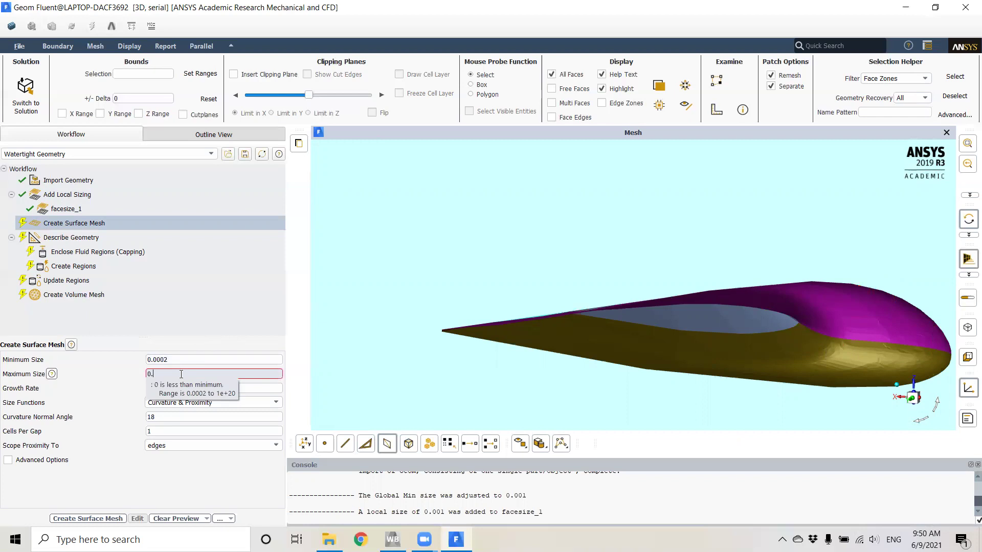
pyautogui.write('5')
pyautogui.press('Return')
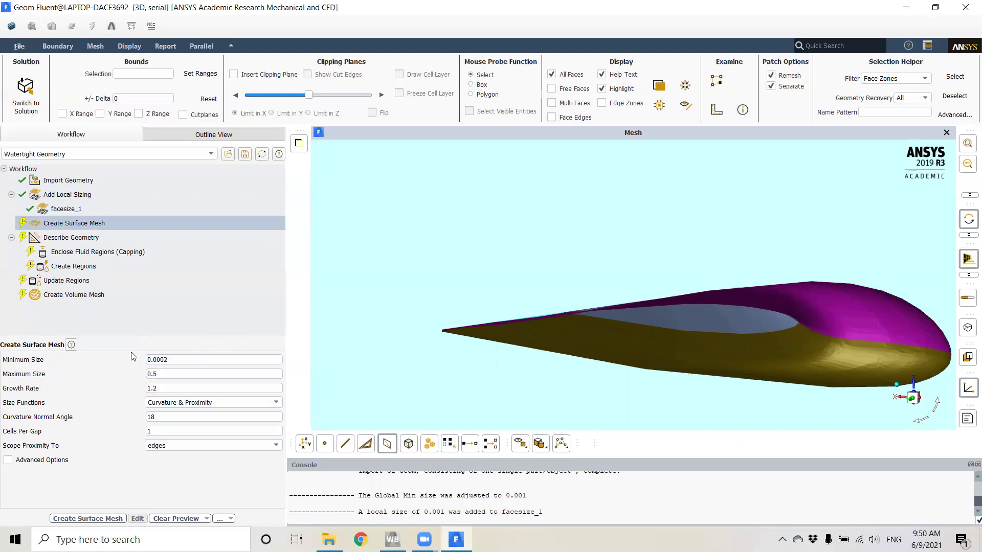
pyautogui.scroll(1, 541, 301)
pyautogui.scroll(-5, 615, 298)
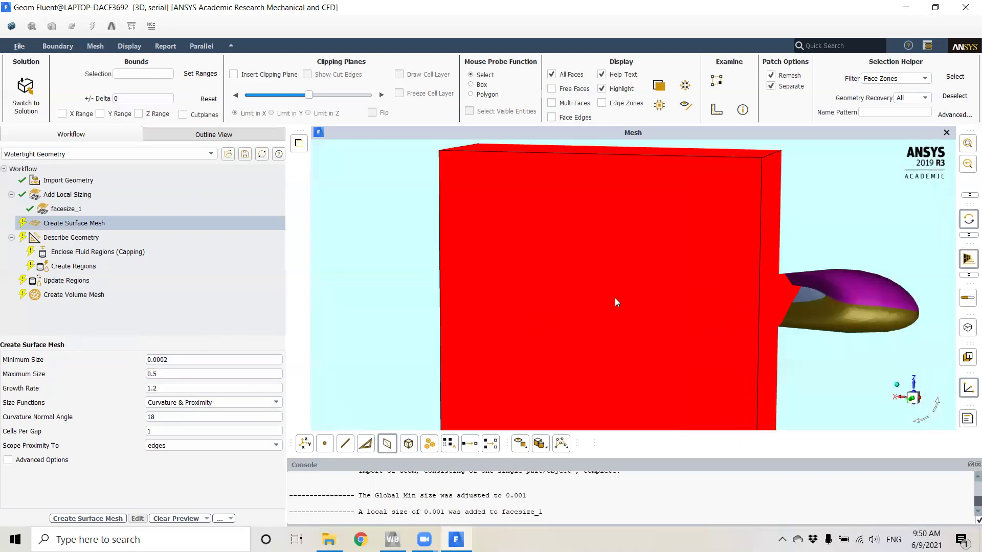
pyautogui.scroll(5, 538, 319)
pyautogui.scroll(-1, 535, 300)
pyautogui.scroll(1, 751, 298)
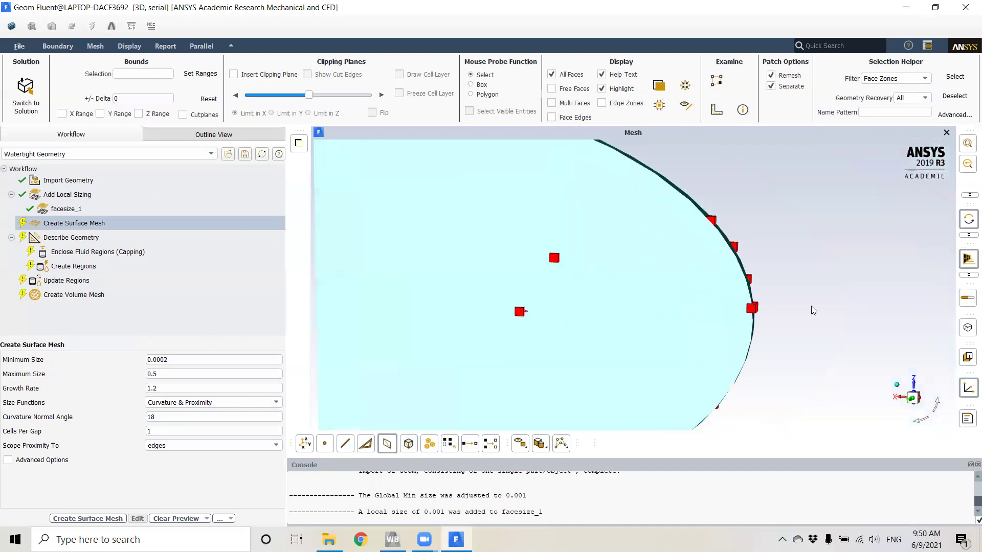
pyautogui.moveTo(752, 298); pyautogui.dragTo(741, 230)
pyautogui.scroll(-2, 694, 215)
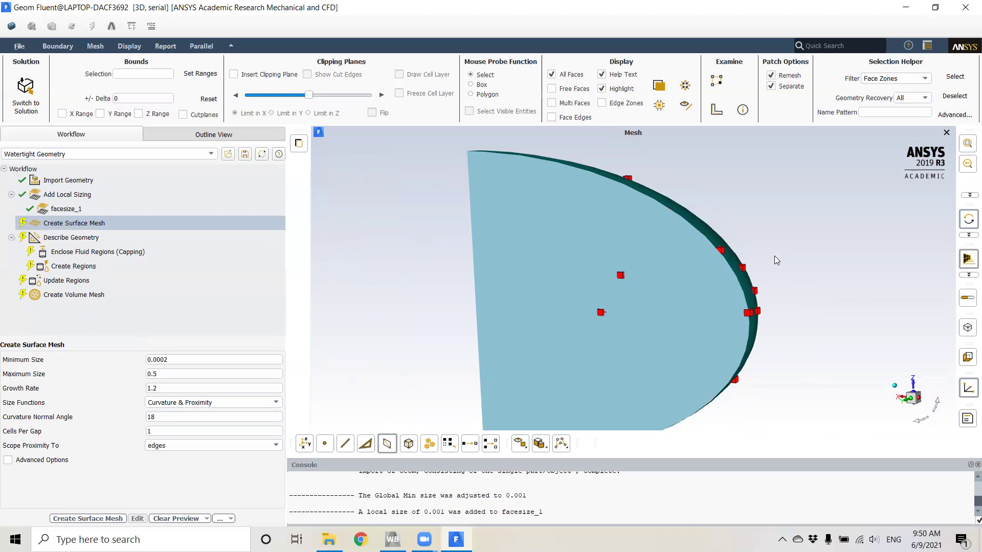
pyautogui.scroll(10, 591, 297)
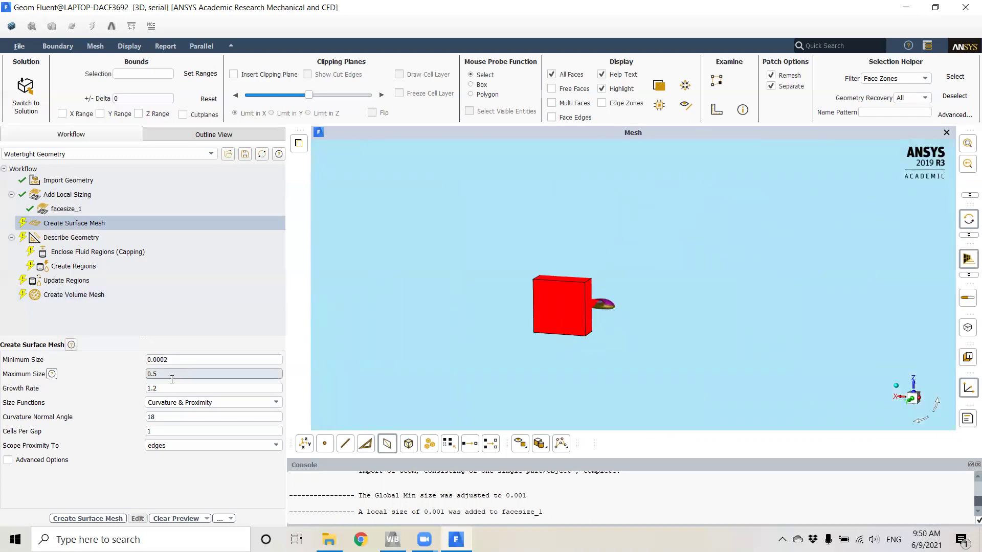
# Step: Use Curvature size functions and generate the surface mesh
pyautogui.click(192, 403)
pyautogui.click(184, 413)
pyautogui.click(185, 401)
pyautogui.click(187, 427)
pyautogui.click(215, 403)
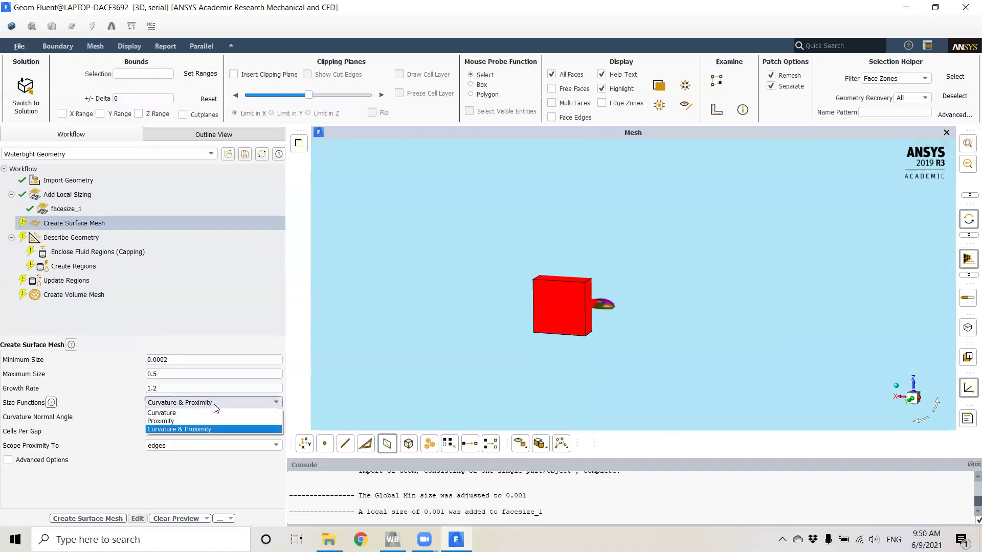
pyautogui.click(194, 413)
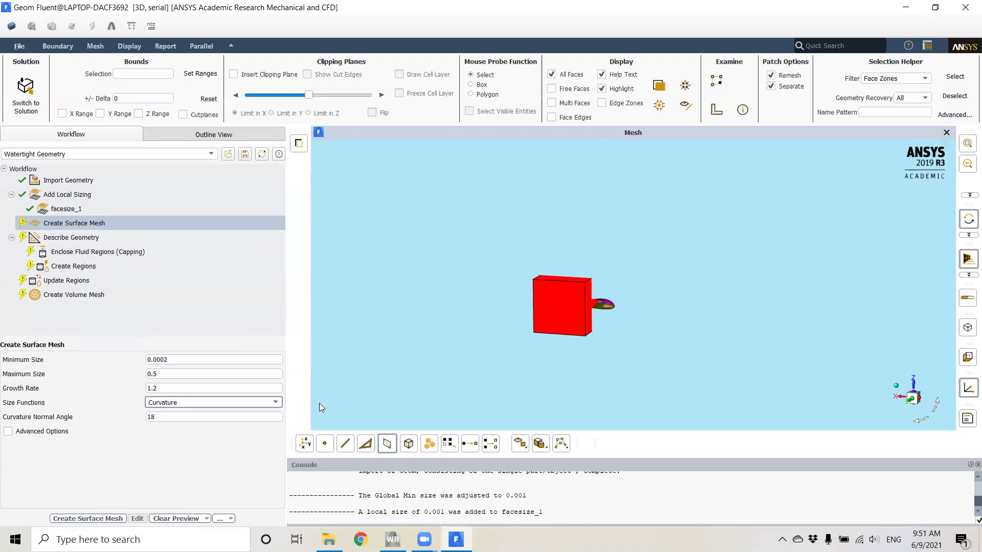
pyautogui.click(87, 518)
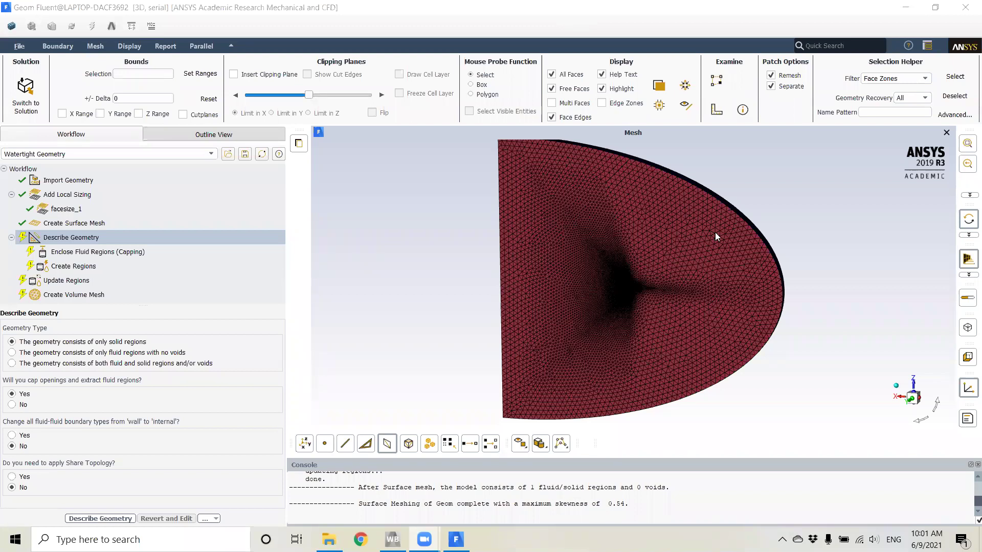
pyautogui.moveTo(744, 281); pyautogui.dragTo(704, 291)
pyautogui.scroll(-1, 634, 302)
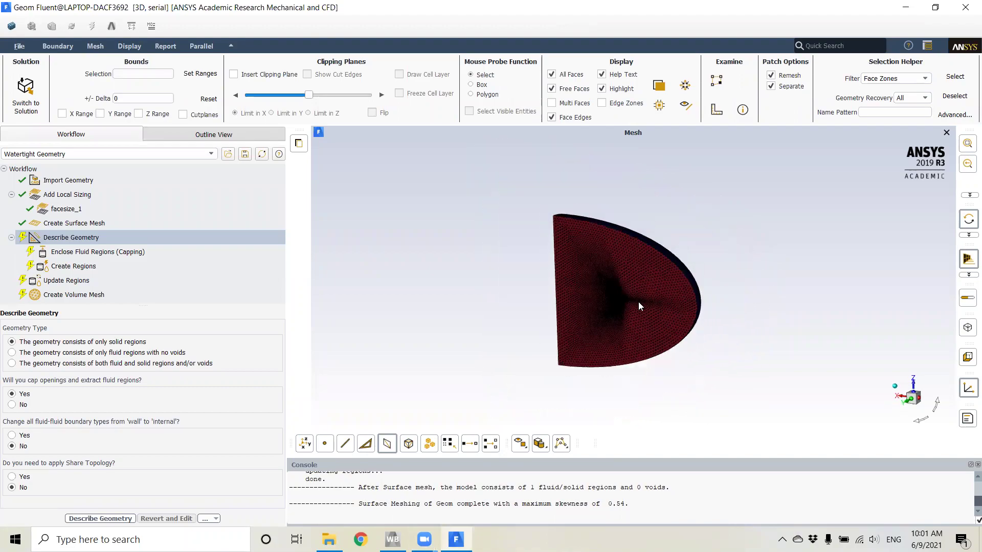
pyautogui.scroll(5, 630, 291)
pyautogui.scroll(5, 673, 258)
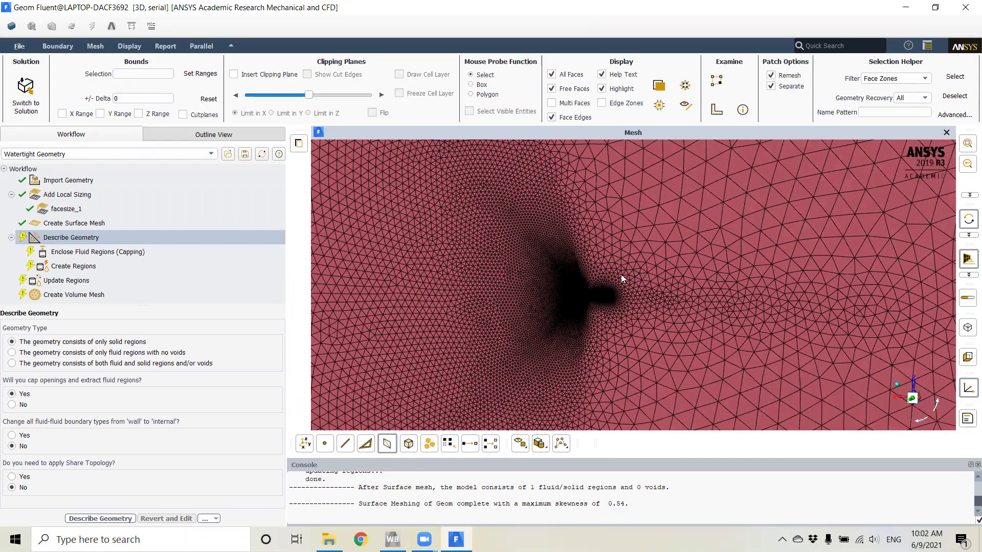
pyautogui.moveTo(621, 275); pyautogui.dragTo(684, 284)
pyautogui.scroll(1, 683, 281)
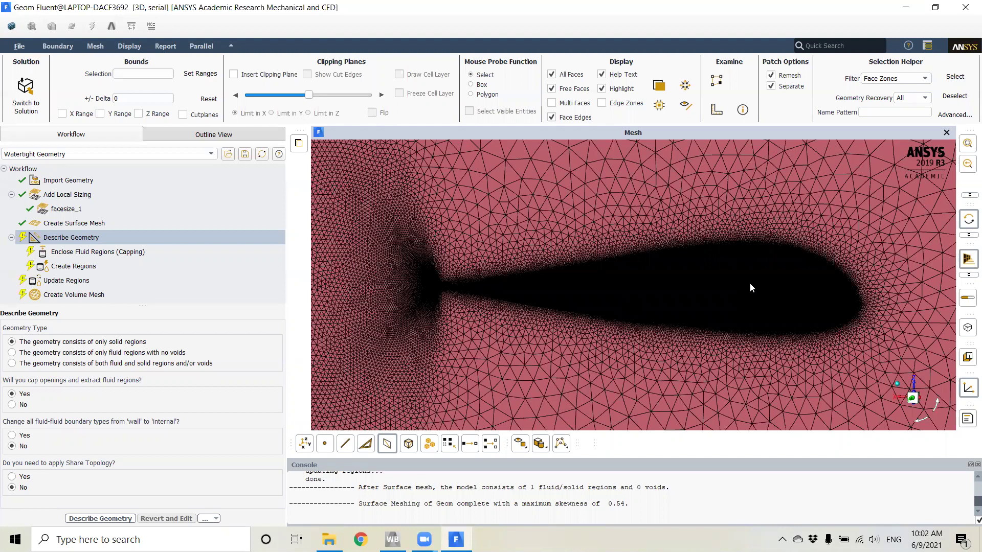
pyautogui.scroll(8, 747, 290)
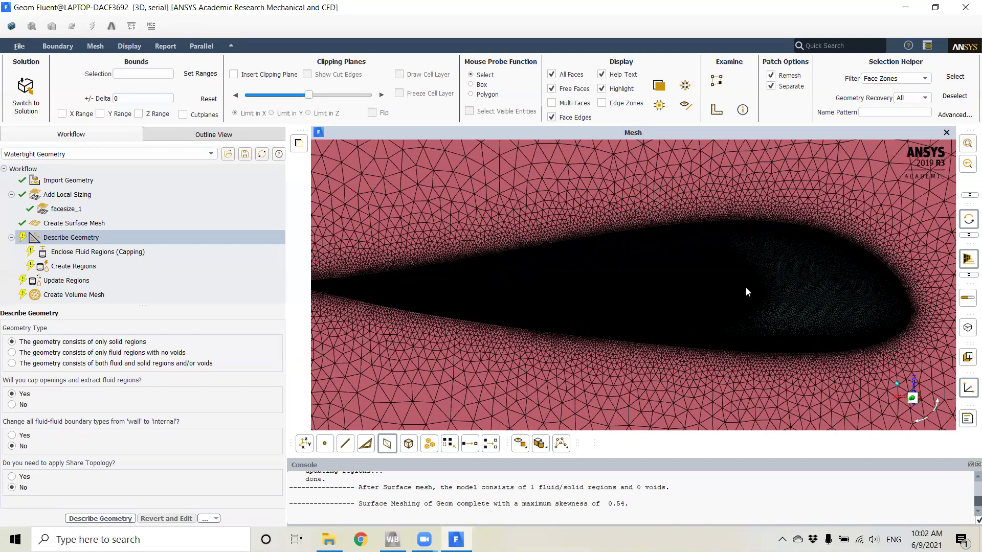
pyautogui.scroll(8, 679, 283)
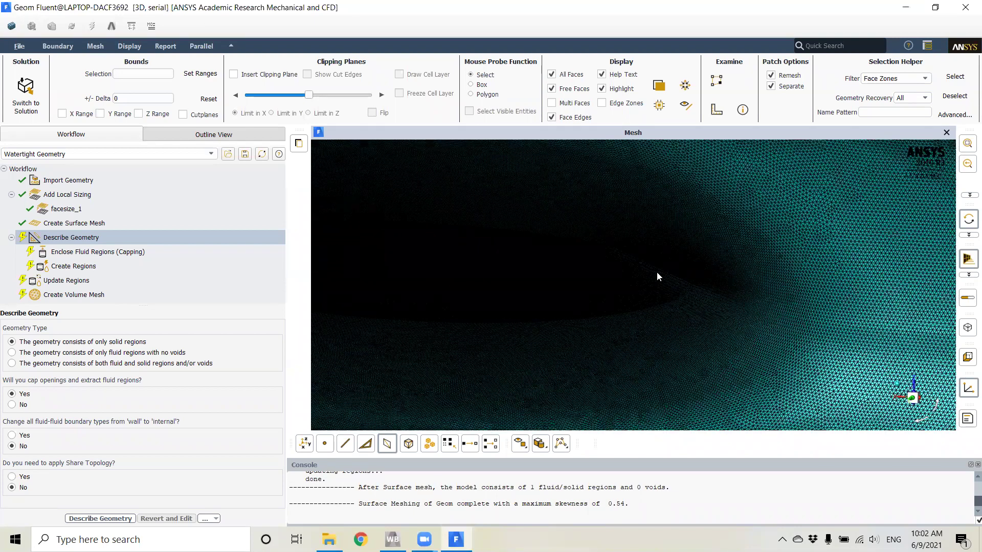
pyautogui.scroll(5, 654, 341)
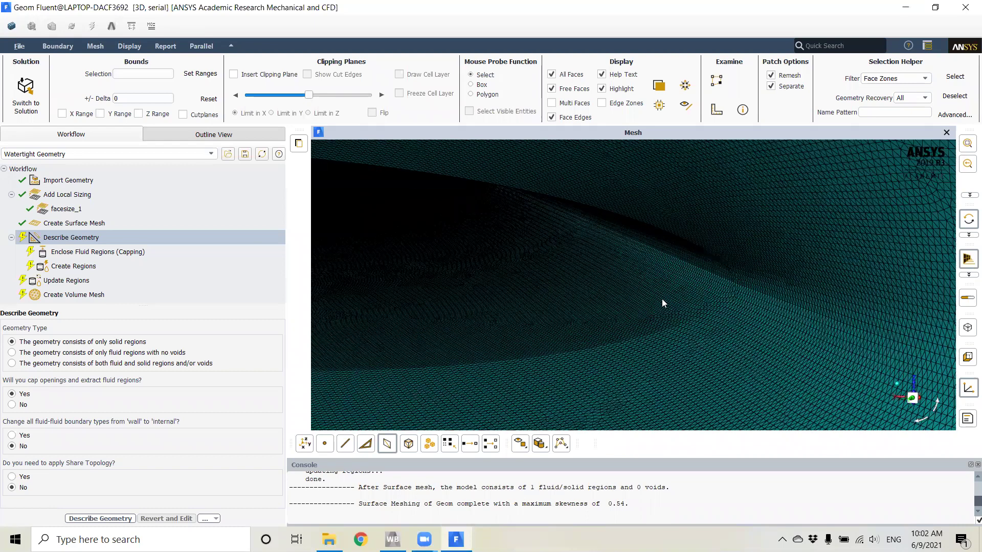
pyautogui.scroll(-10, 811, 285)
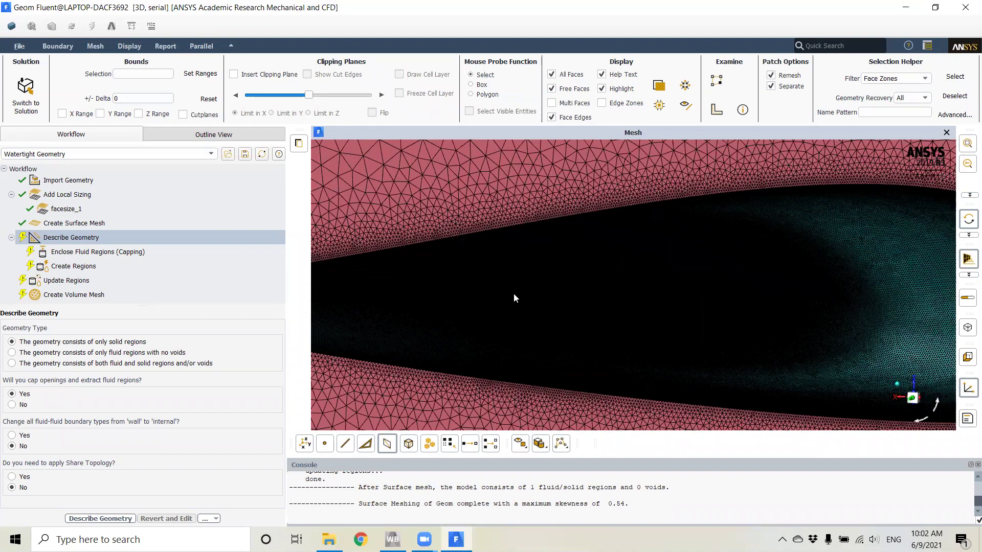
pyautogui.scroll(10, 513, 294)
pyautogui.moveTo(591, 266); pyautogui.dragTo(593, 294)
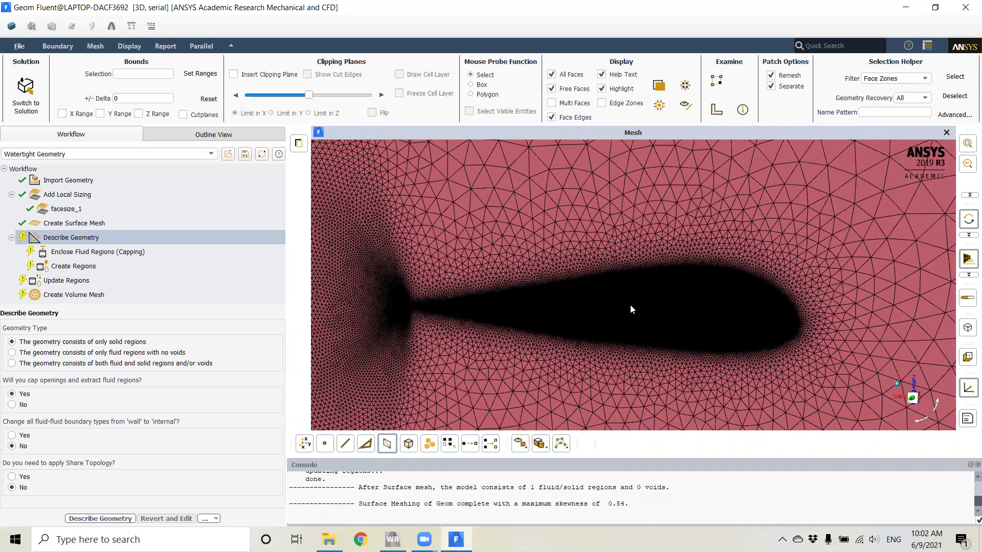
pyautogui.scroll(-1, 630, 308)
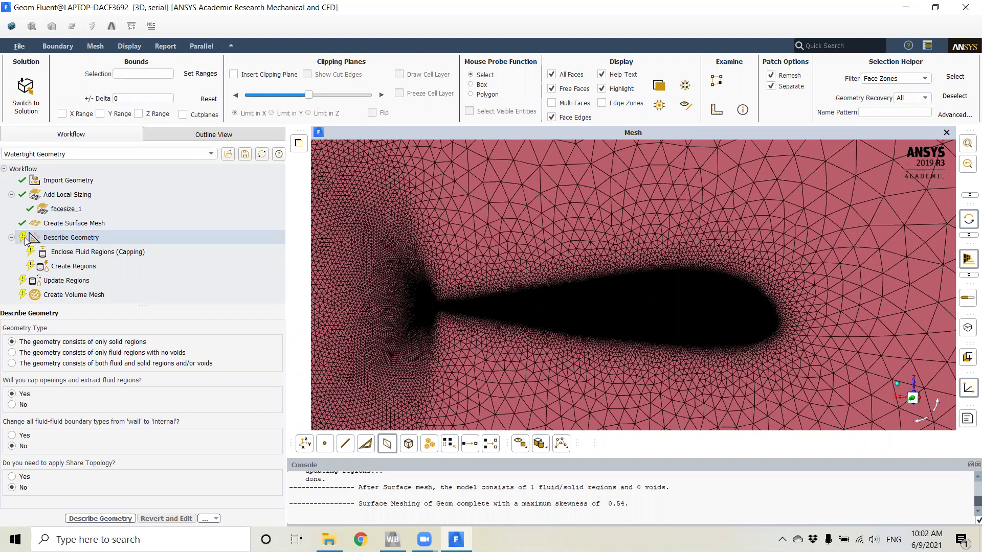
# Step: Describe the geometry as consisting only of fluid regions with no voids
pyautogui.click(103, 240)
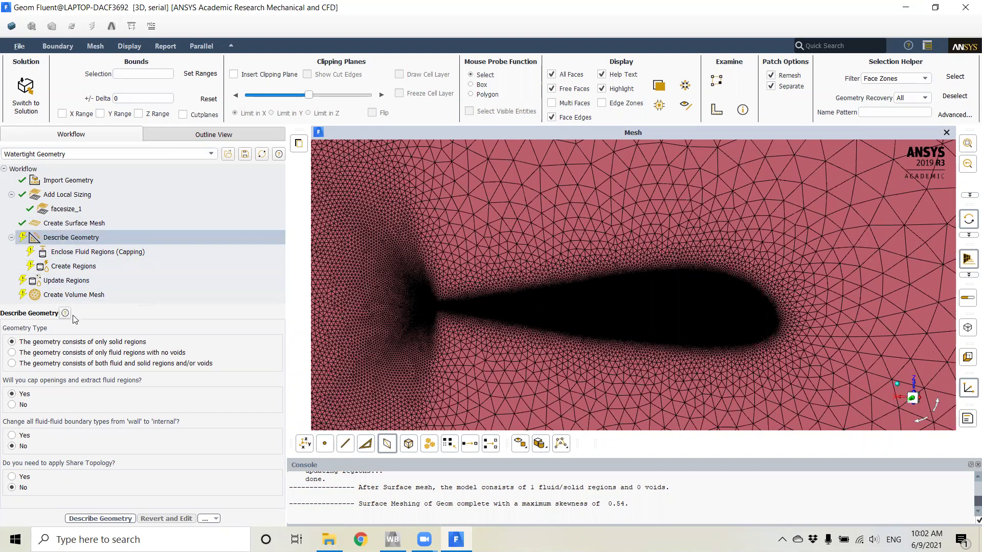
pyautogui.click(11, 353)
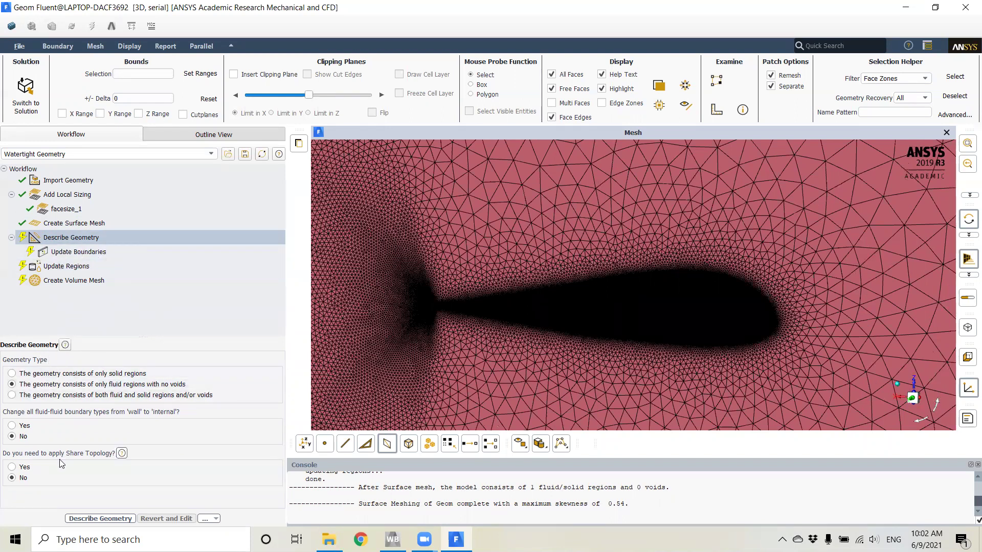
pyautogui.click(98, 518)
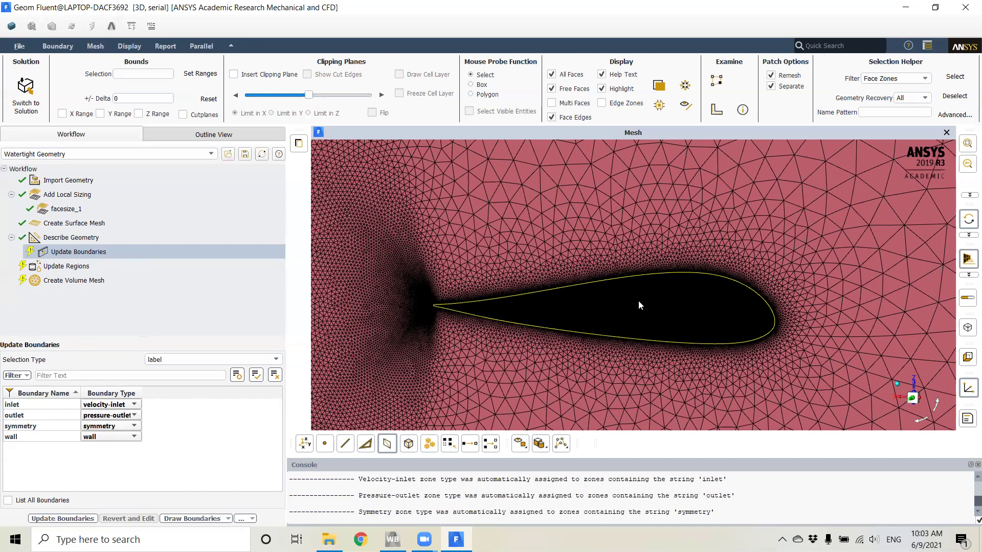
# Step: Apply the inlet, outlet, symmetry and wall boundary types, and keep the solid region as fluid
pyautogui.scroll(-5, 707, 287)
pyautogui.scroll(-10, 721, 297)
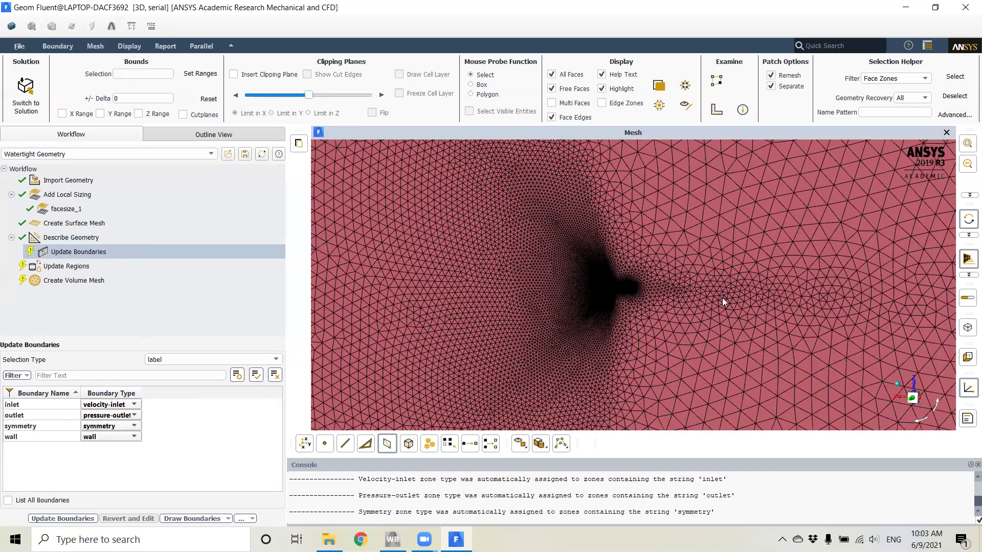
pyautogui.scroll(10, 665, 282)
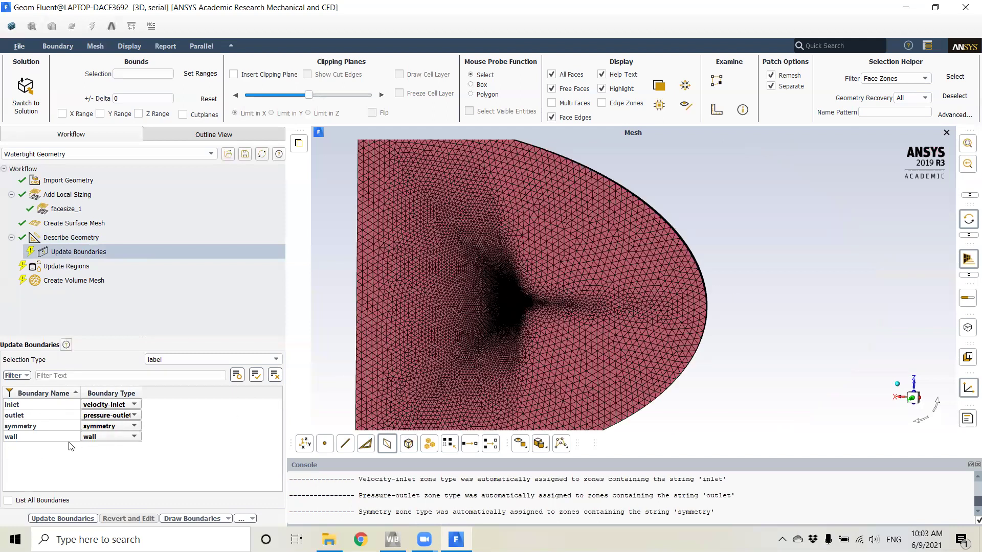
pyautogui.scroll(8, 526, 300)
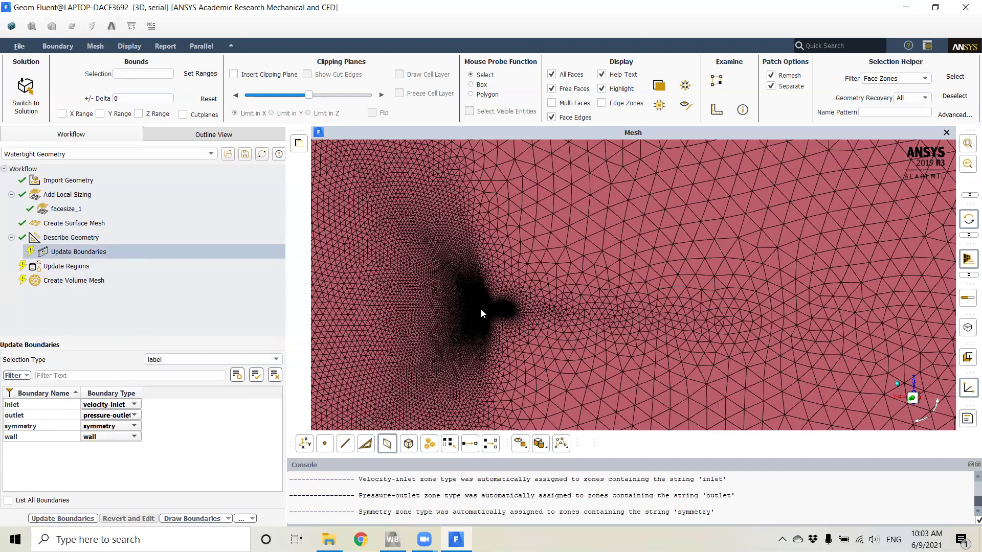
pyautogui.scroll(-5, 544, 296)
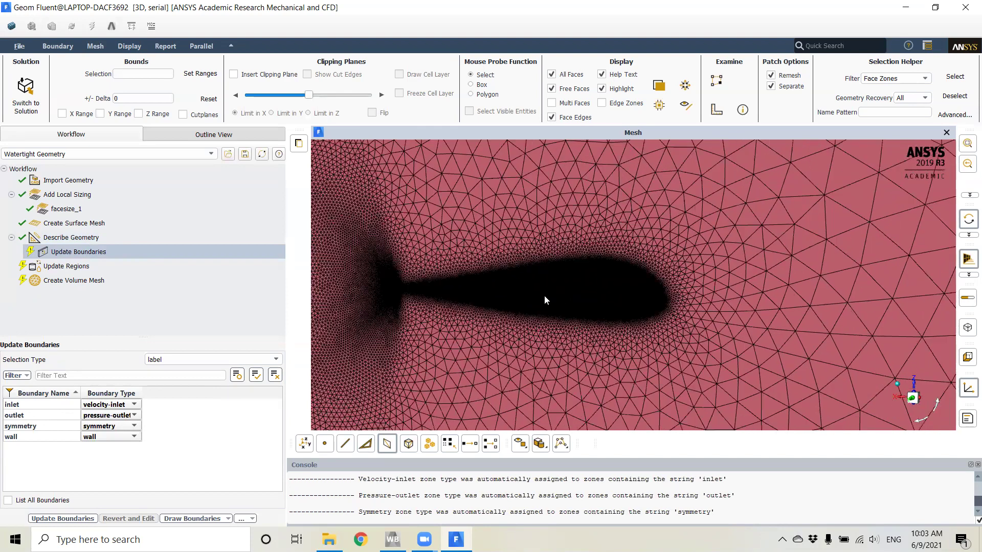
pyautogui.click(42, 519)
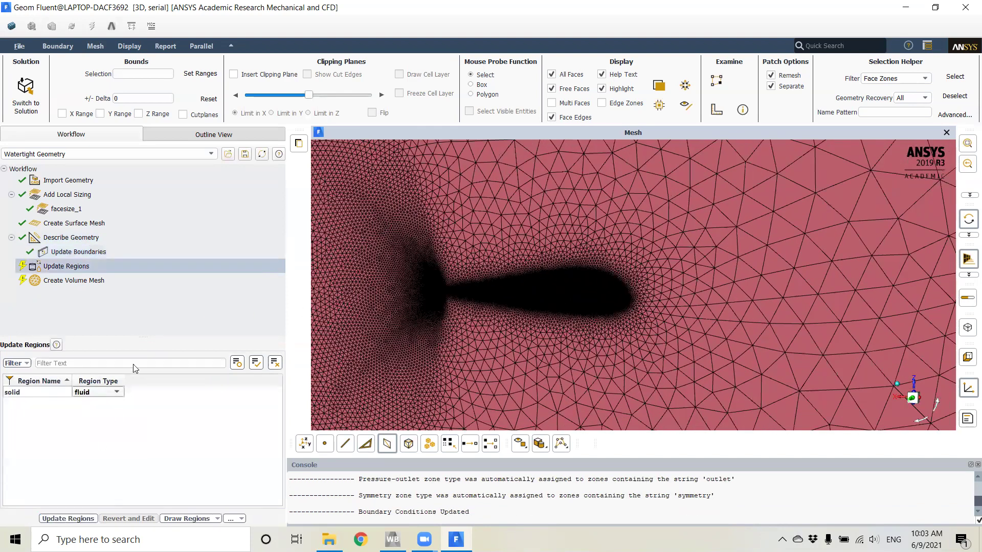
pyautogui.click(89, 268)
pyautogui.click(95, 392)
pyautogui.click(94, 395)
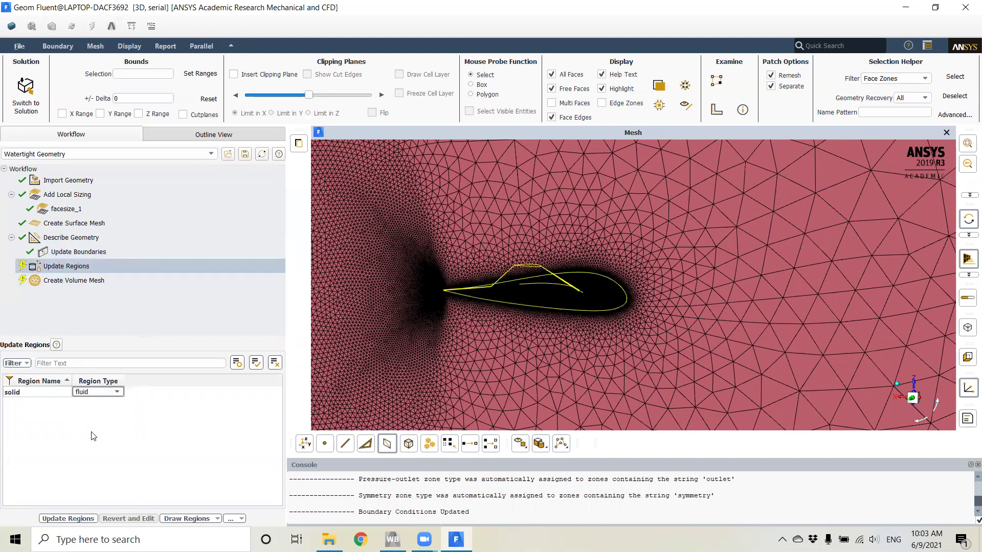
pyautogui.click(61, 519)
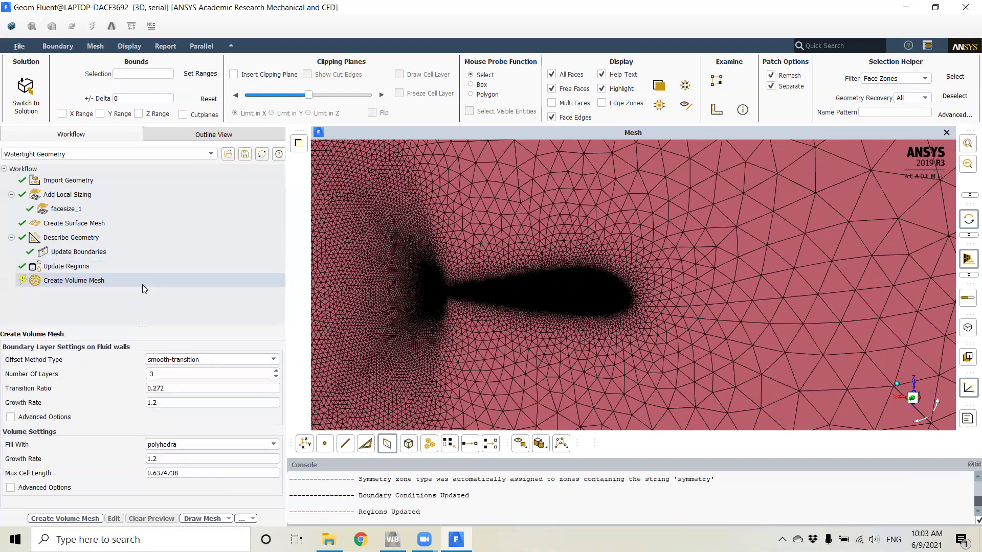
# Step: Switch the boundary layer Offset Method Type to last-ratio and select the First Height value
pyautogui.scroll(2, 777, 272)
pyautogui.scroll(-3, 789, 287)
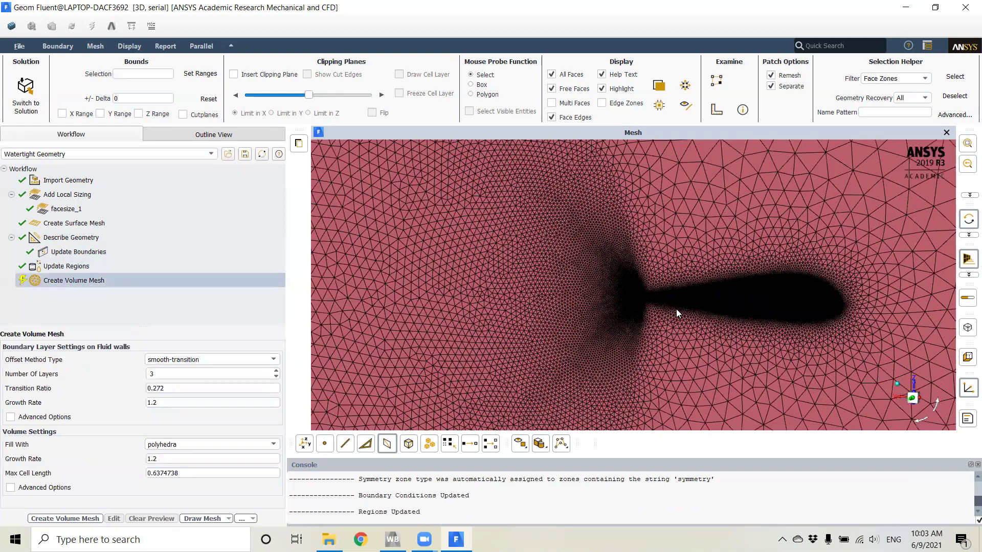
pyautogui.scroll(3, 605, 340)
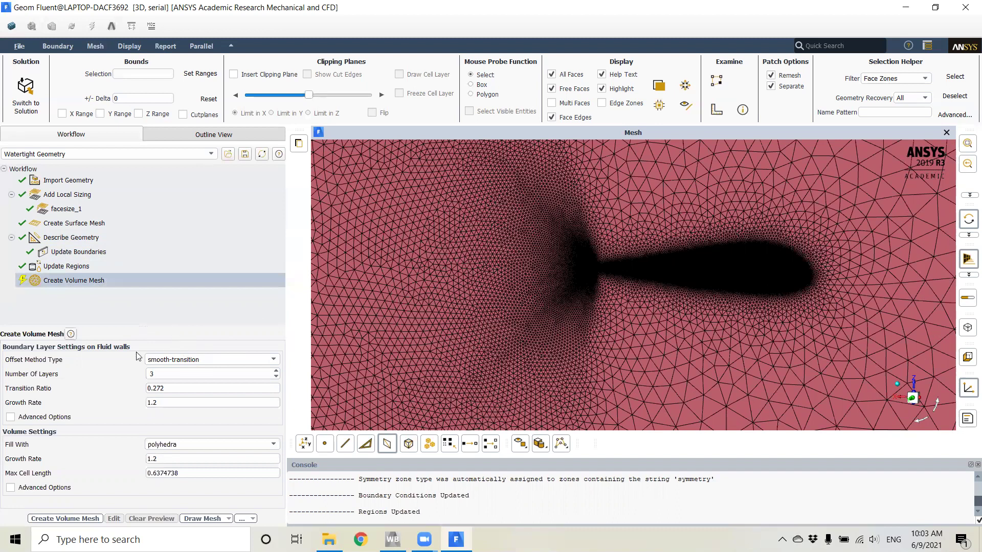
pyautogui.click(195, 361)
pyautogui.click(170, 397)
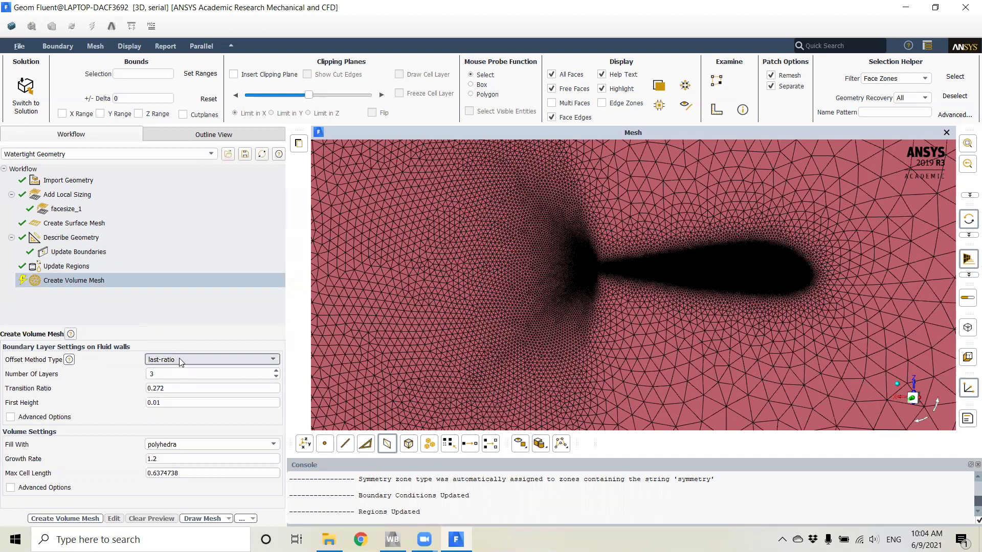
pyautogui.click(166, 402)
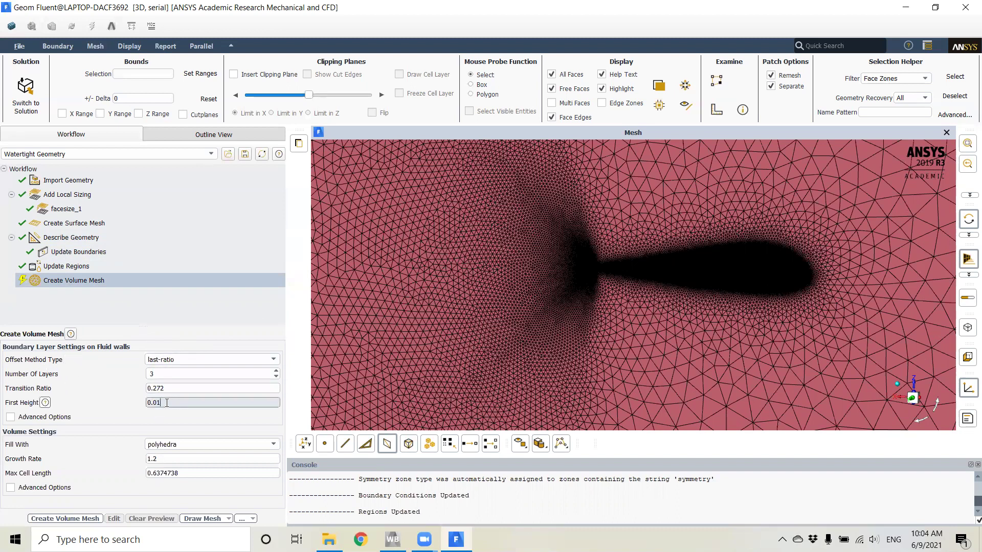
pyautogui.moveTo(162, 402); pyautogui.dragTo(151, 402)
pyautogui.click(174, 401)
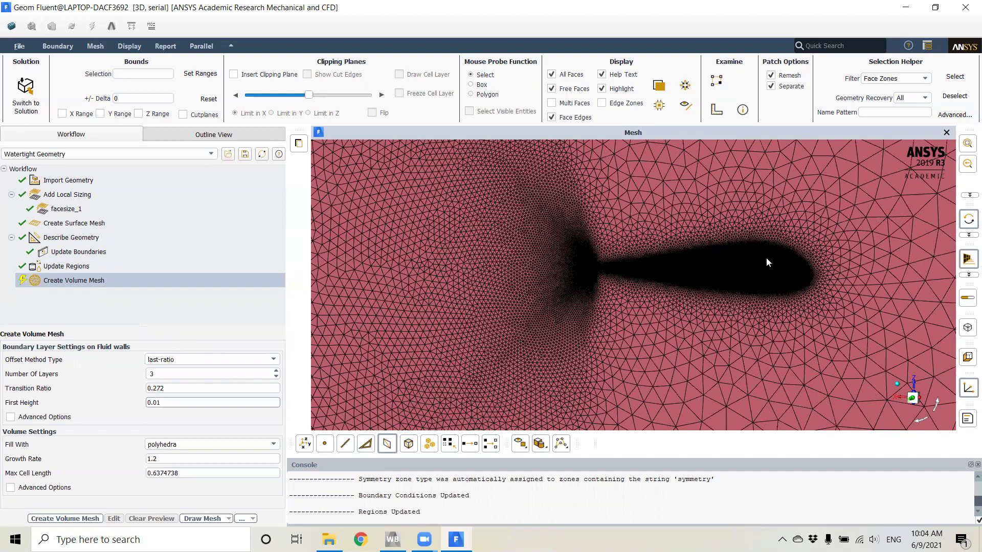
pyautogui.moveTo(755, 253); pyautogui.dragTo(659, 286)
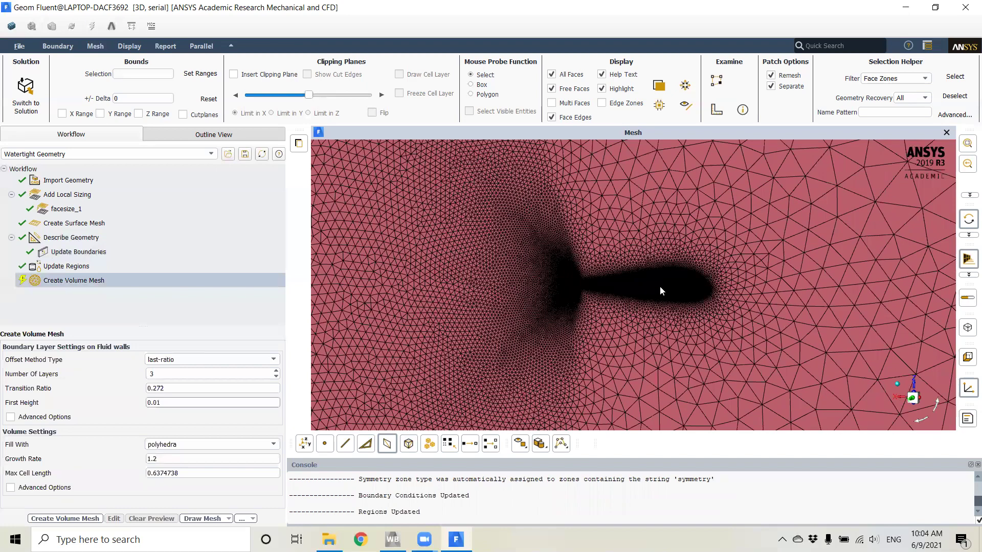
pyautogui.scroll(5, 659, 286)
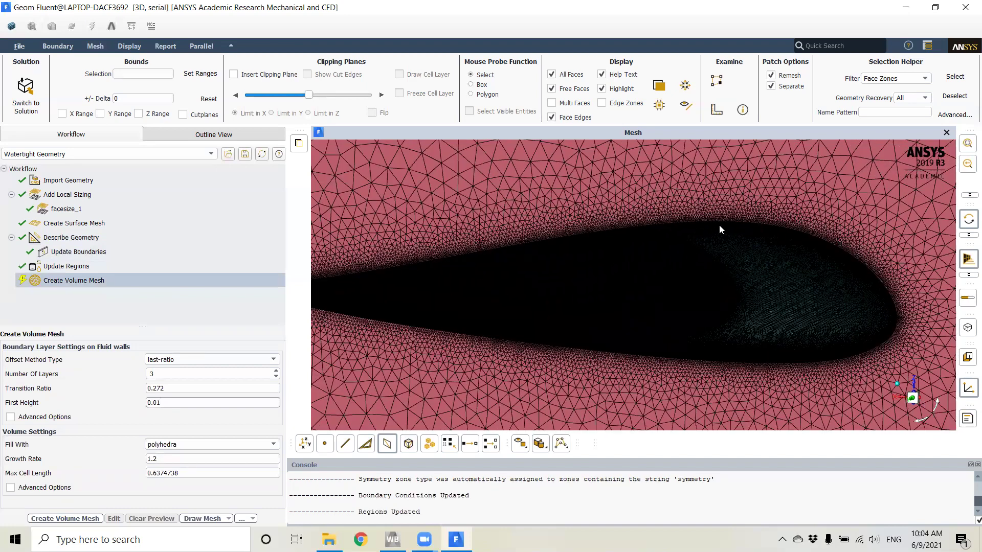
pyautogui.scroll(-3, 666, 280)
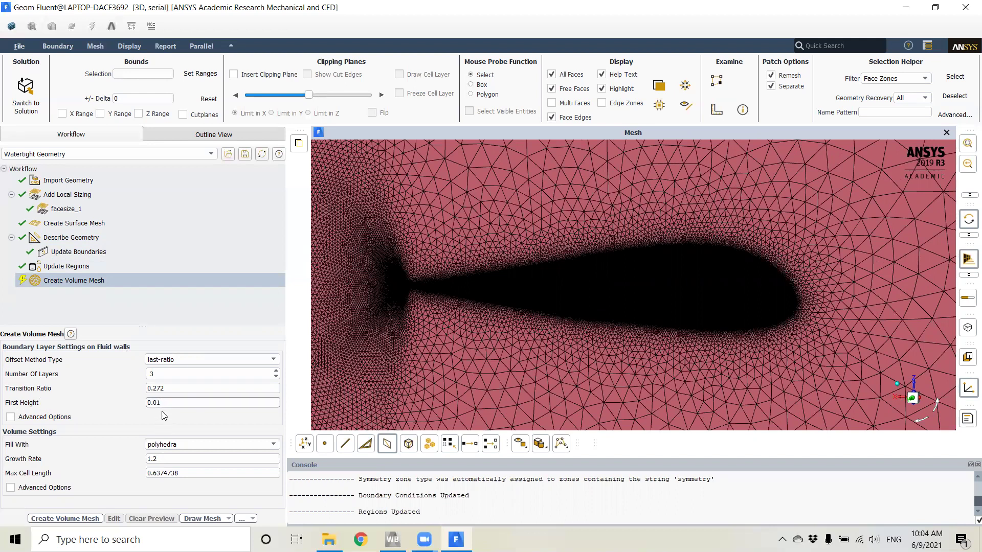
# Step: Enter first height 5e-05, 30 layers and transition ratio 1 for the boundary layers
pyautogui.press('BackSpace')
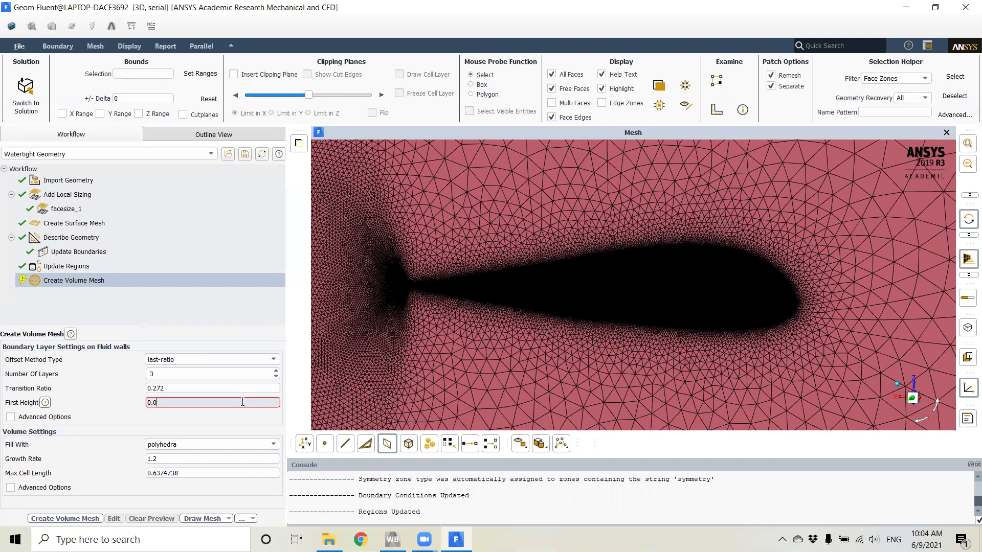
pyautogui.write('00')
pyautogui.write('0')
pyautogui.write('5')
pyautogui.press('Return')
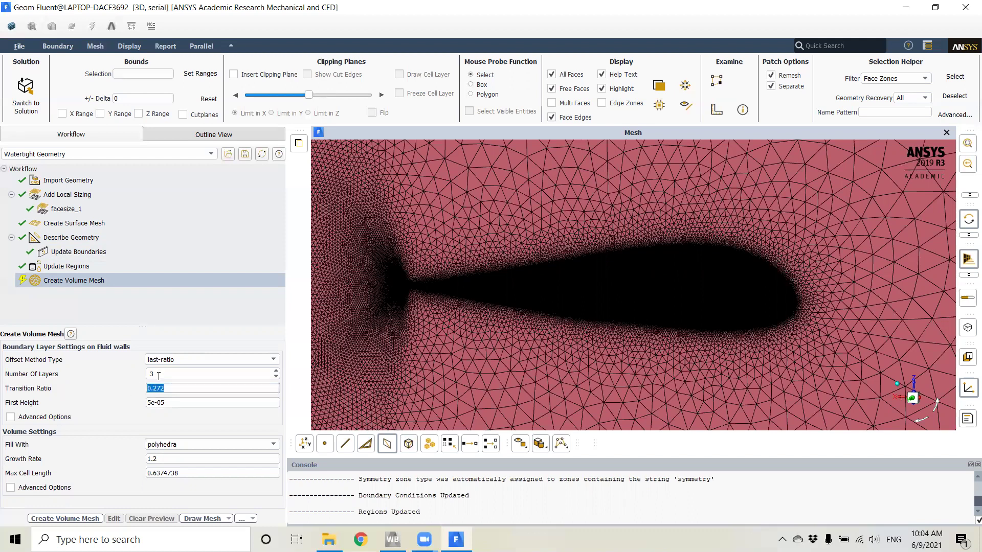
pyautogui.click(170, 372)
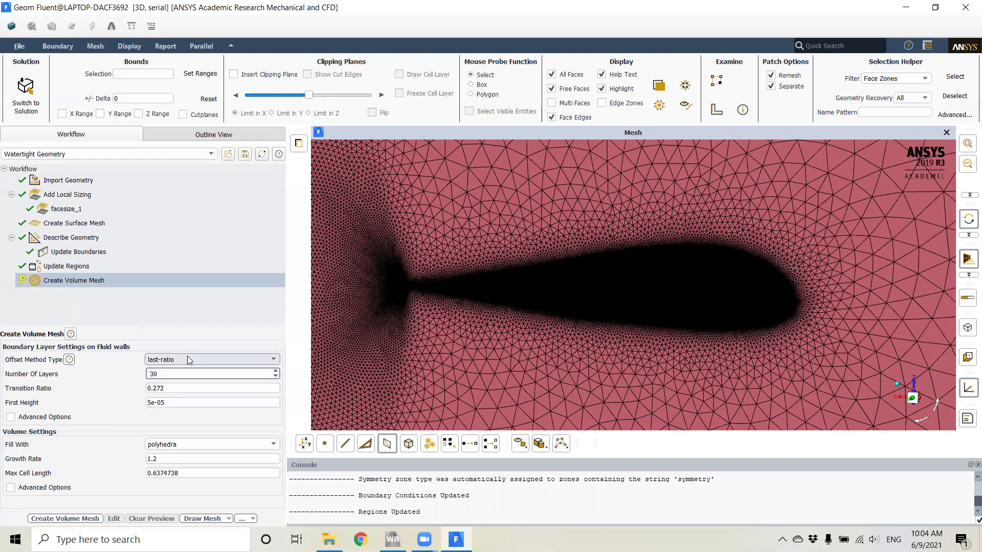
pyautogui.press('Tab')
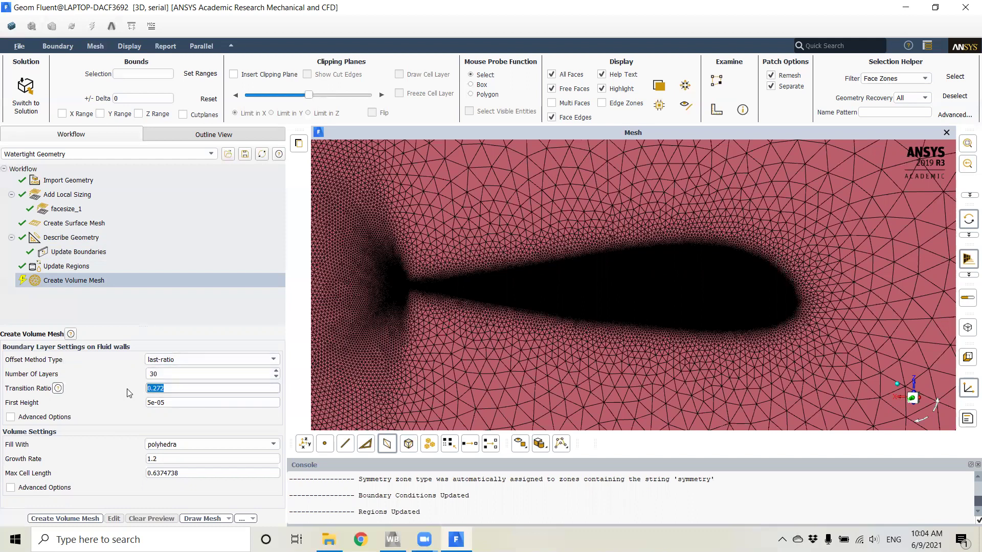
pyautogui.write('1')
pyautogui.click(215, 339)
pyautogui.click(161, 388)
pyautogui.click(161, 387)
pyautogui.write('.2')
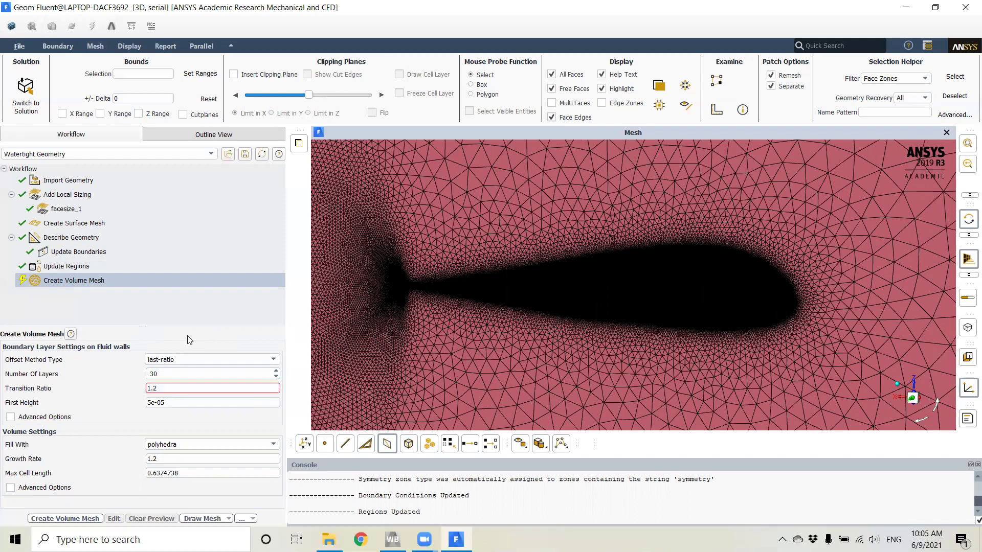
pyautogui.click(166, 387)
pyautogui.press('BackSpace')
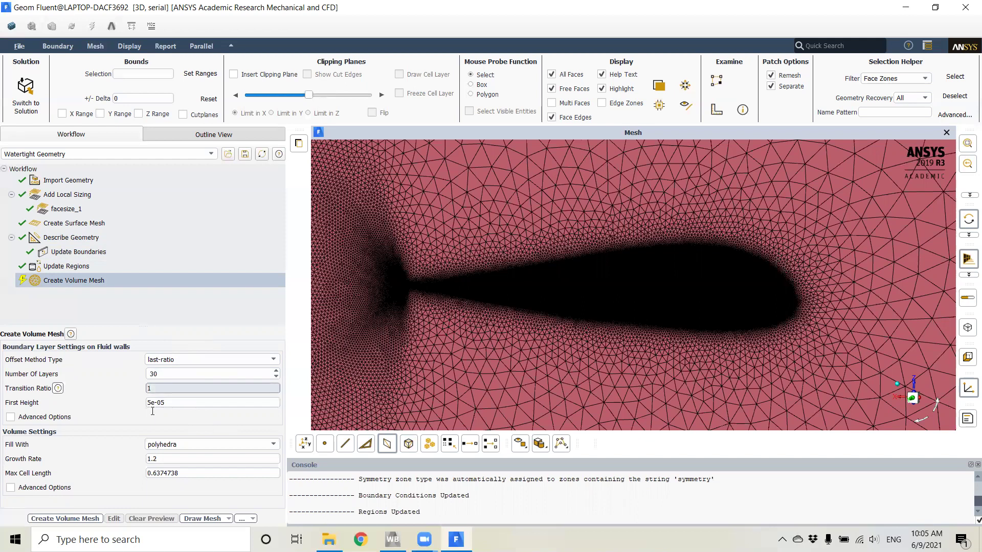
# Step: Set the volume fill to poly-hexcore and rotate the view in closer to the wing mesh
pyautogui.click(175, 444)
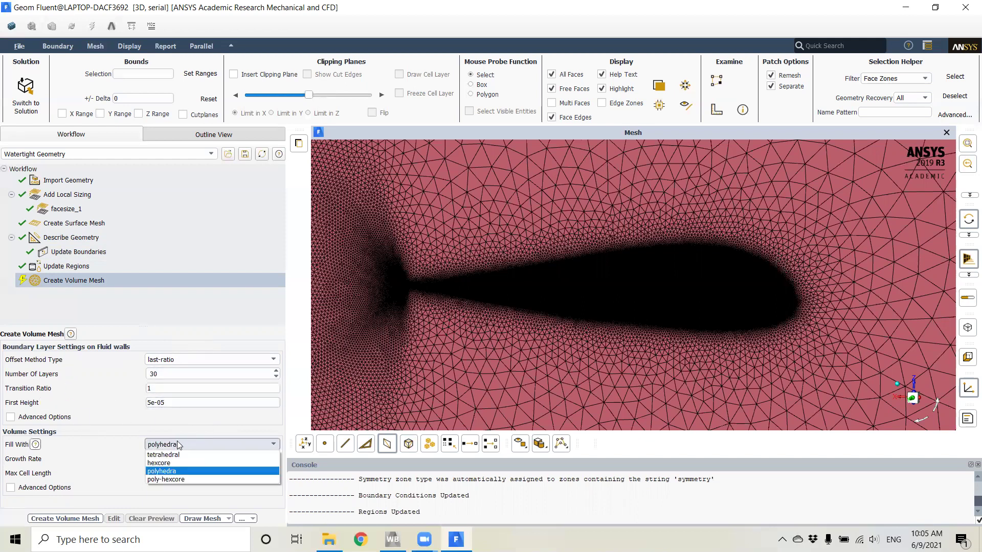
pyautogui.click(170, 479)
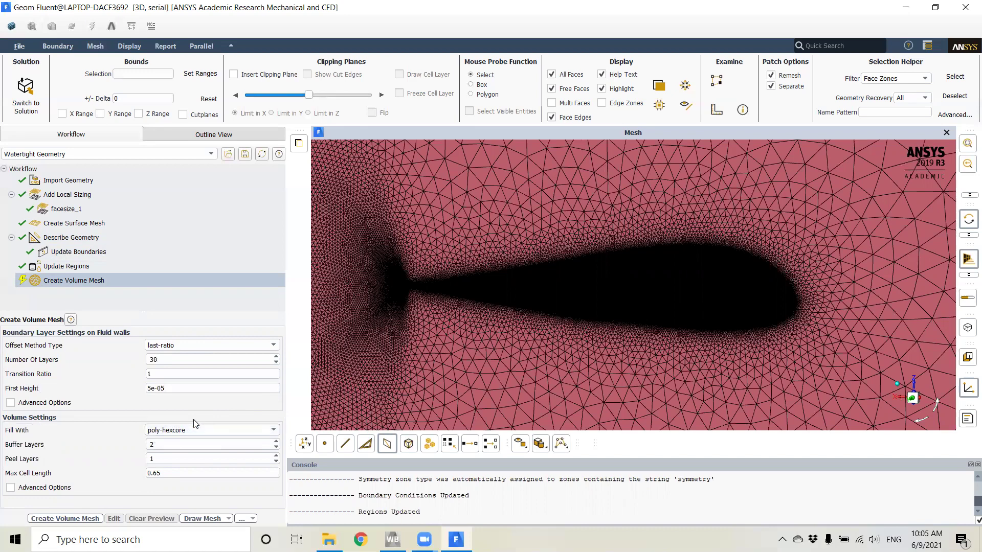
pyautogui.scroll(3, 653, 259)
pyautogui.scroll(-3, 694, 273)
pyautogui.moveTo(693, 278)
pyautogui.mouseDown()
pyautogui.moveTo(638, 313)
pyautogui.moveTo(670, 308)
pyautogui.moveTo(620, 335)
pyautogui.moveTo(634, 315)
pyautogui.moveTo(616, 339)
pyautogui.moveTo(654, 301)
pyautogui.moveTo(695, 312)
pyautogui.moveTo(547, 286)
pyautogui.mouseUp()
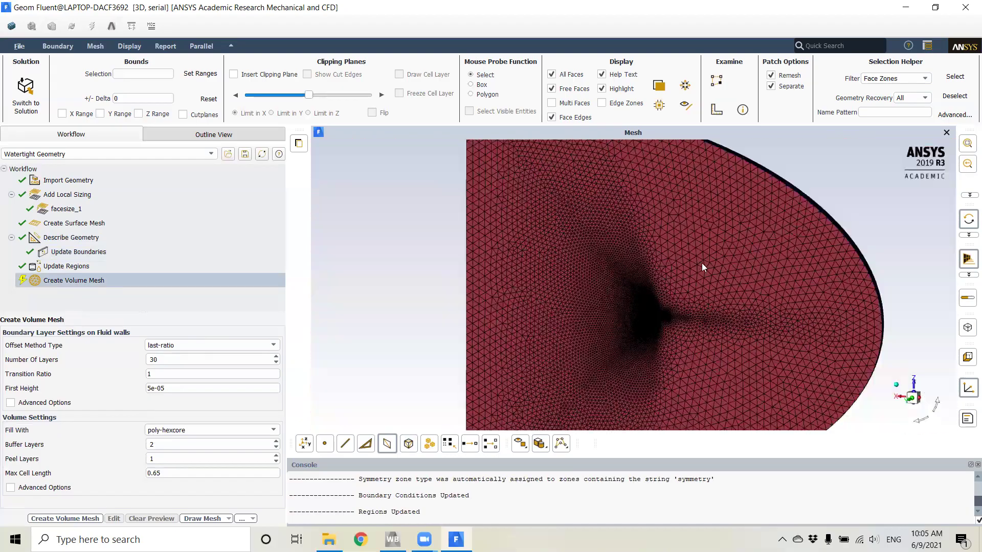
pyautogui.moveTo(724, 331); pyautogui.dragTo(668, 282)
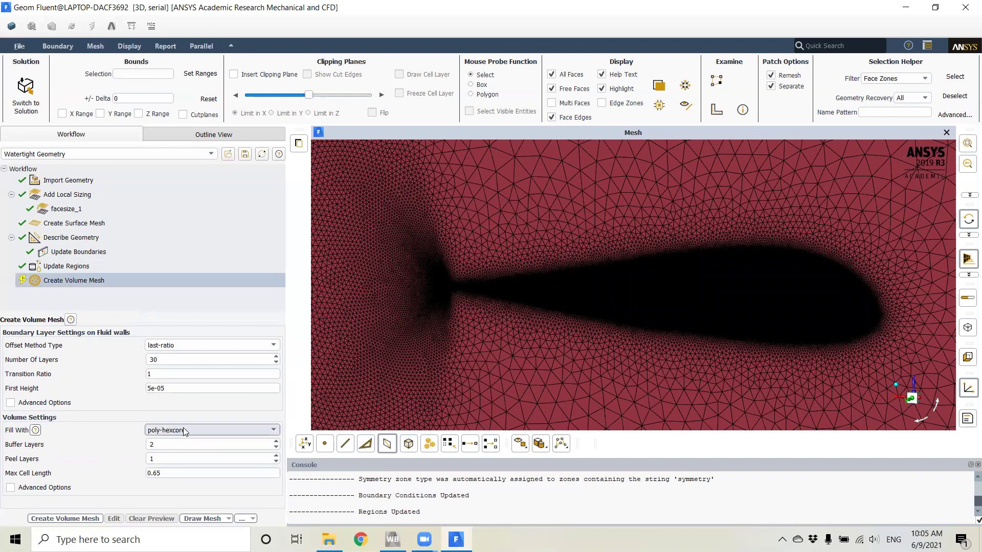
pyautogui.moveTo(610, 291); pyautogui.dragTo(608, 290)
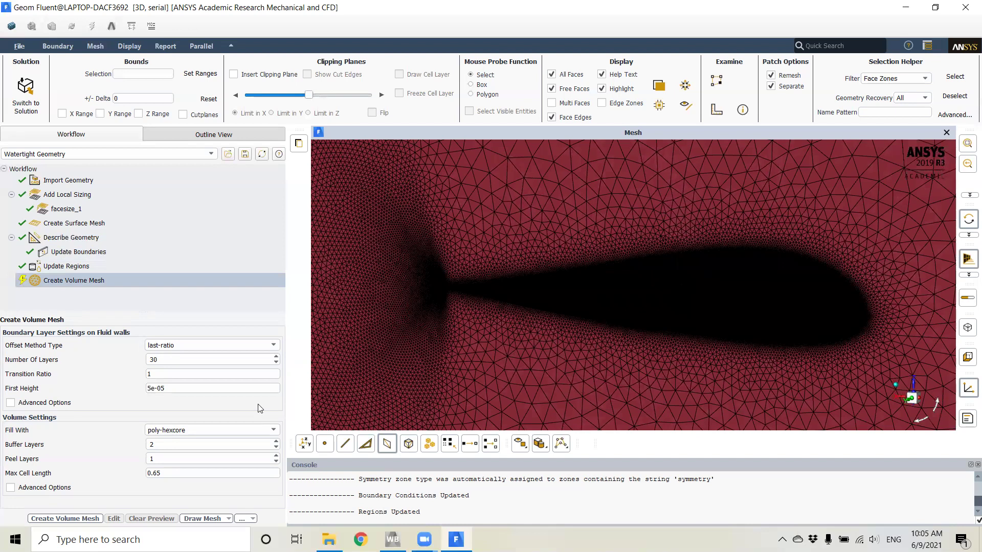
pyautogui.scroll(-1, 642, 278)
# Step: Try tetrahedral fill, then return to poly-hexcore with 2 buffer layers, 1 peel layer, 0.65 max length
pyautogui.click(228, 432)
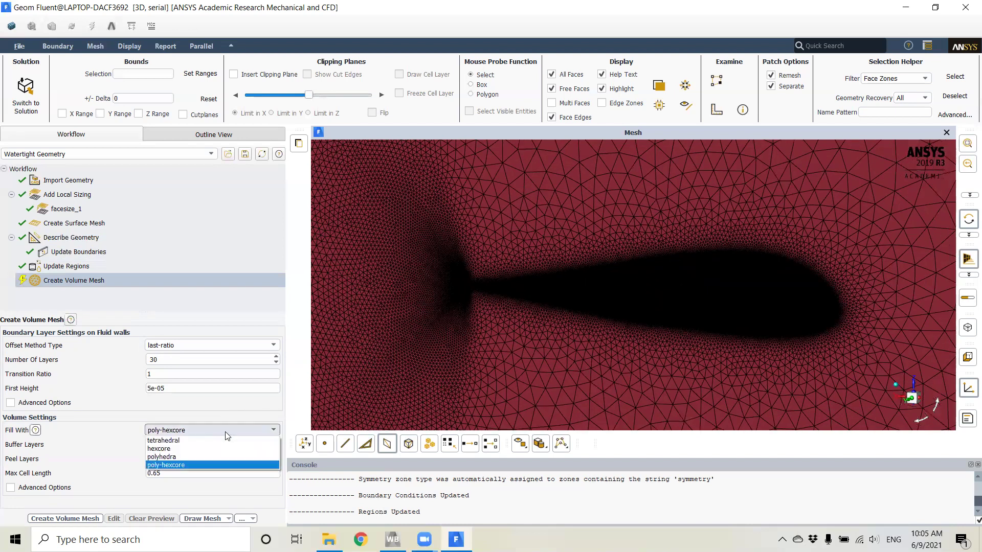
pyautogui.click(189, 440)
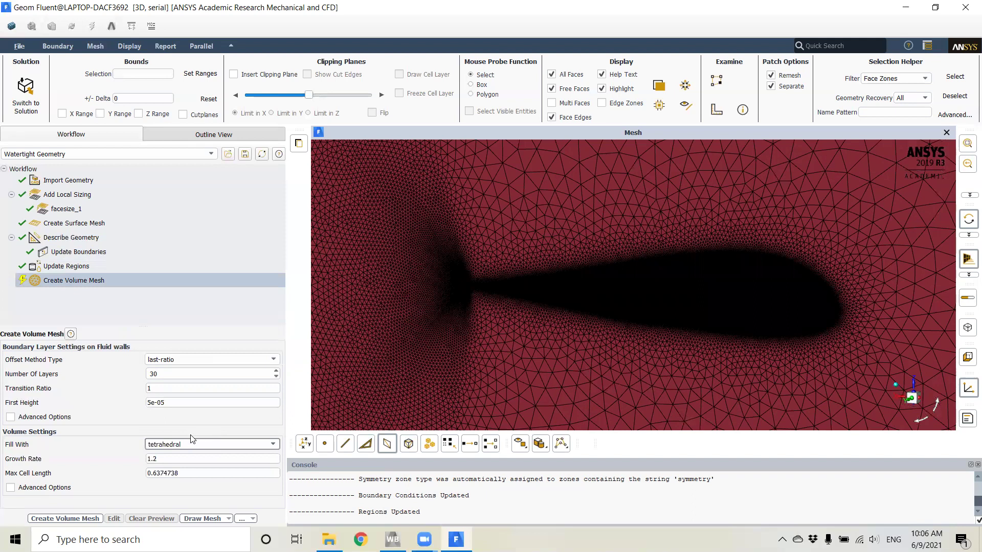
pyautogui.click(187, 443)
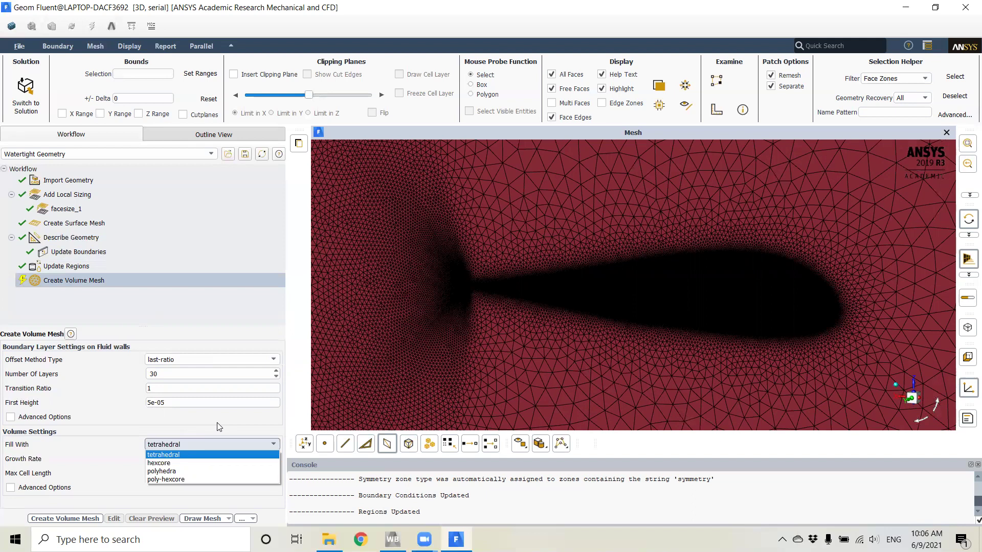
pyautogui.click(219, 426)
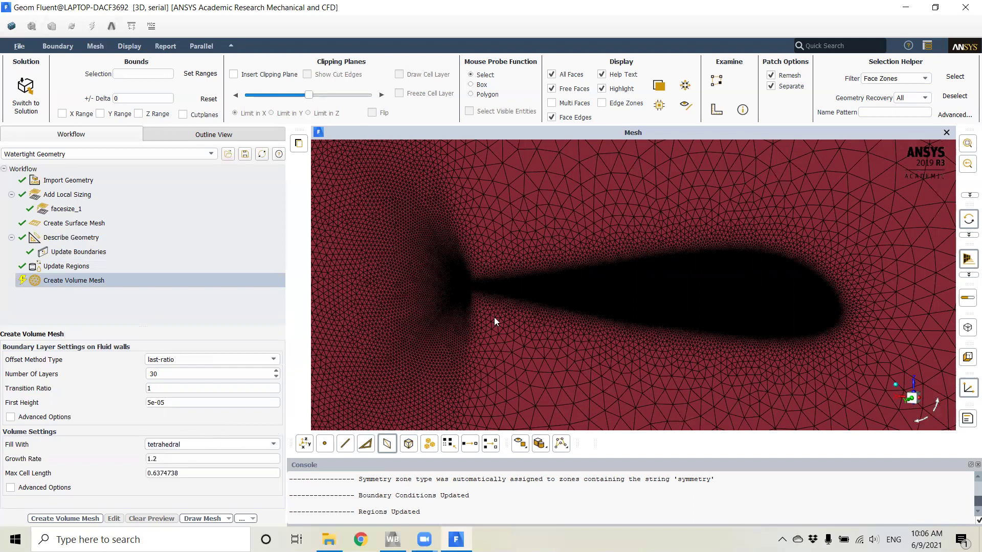
pyautogui.scroll(-5, 629, 281)
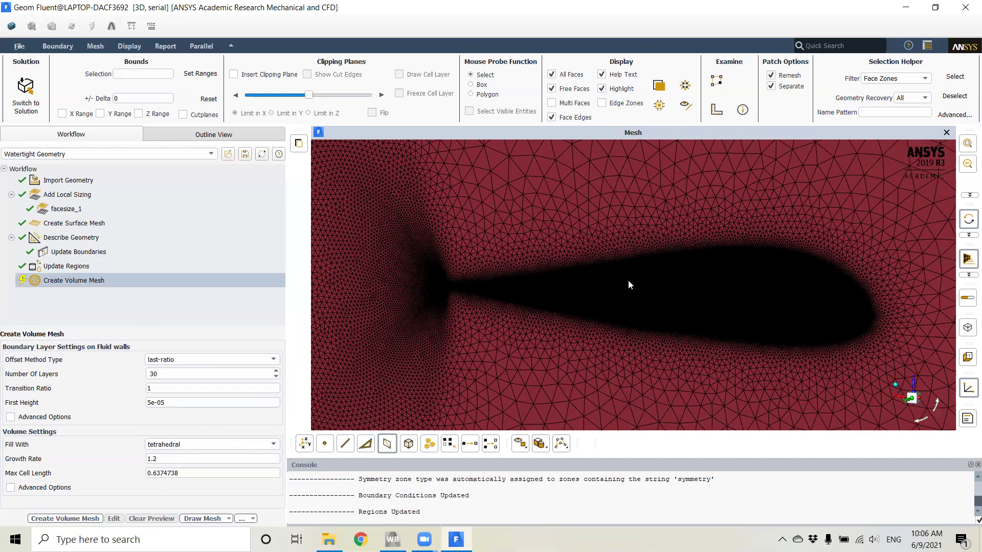
pyautogui.scroll(3, 673, 285)
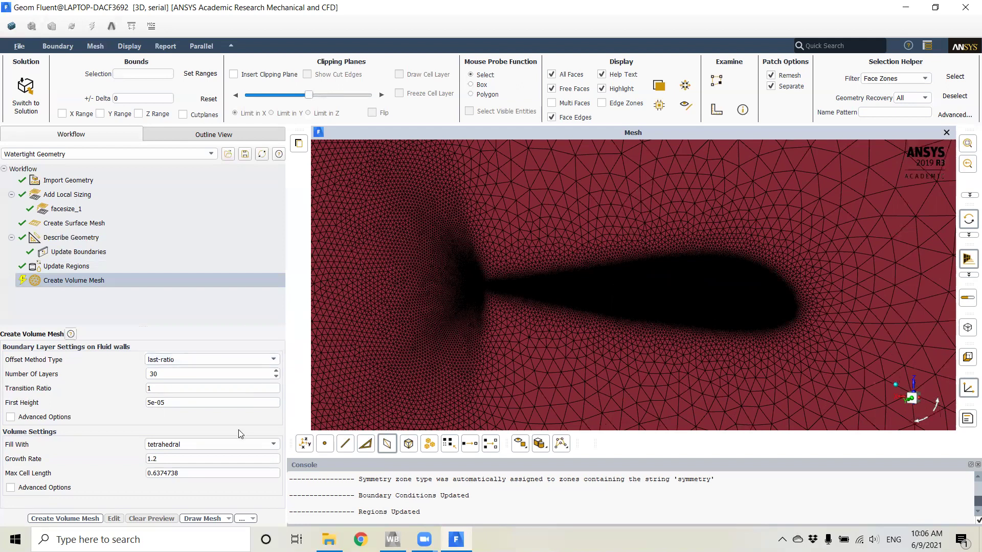
pyautogui.click(215, 444)
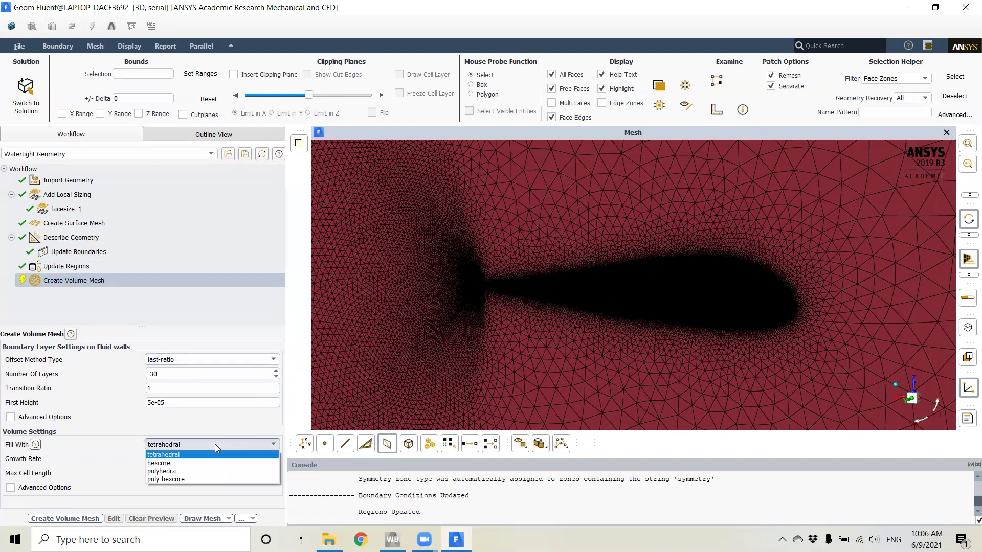
pyautogui.click(185, 480)
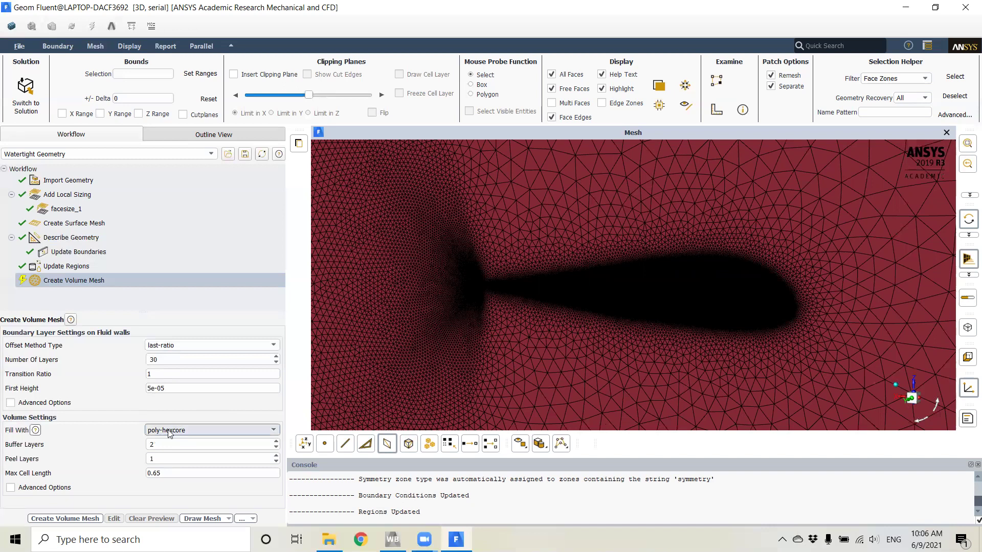
# Step: Change Max Cell Length from 0.65 to 0.5 and generate the 15478408-cell volume mesh
pyautogui.doubleClick(159, 474)
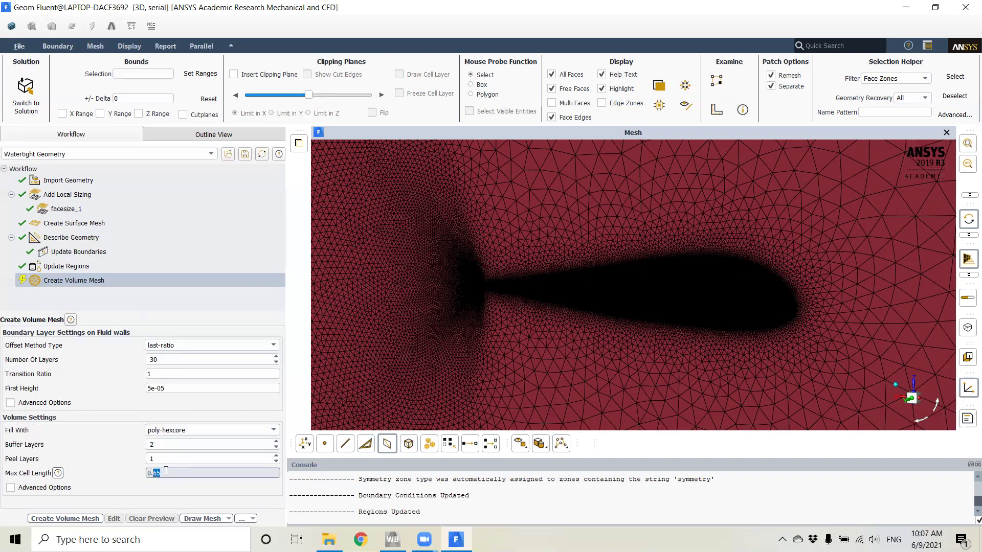
pyautogui.write('5')
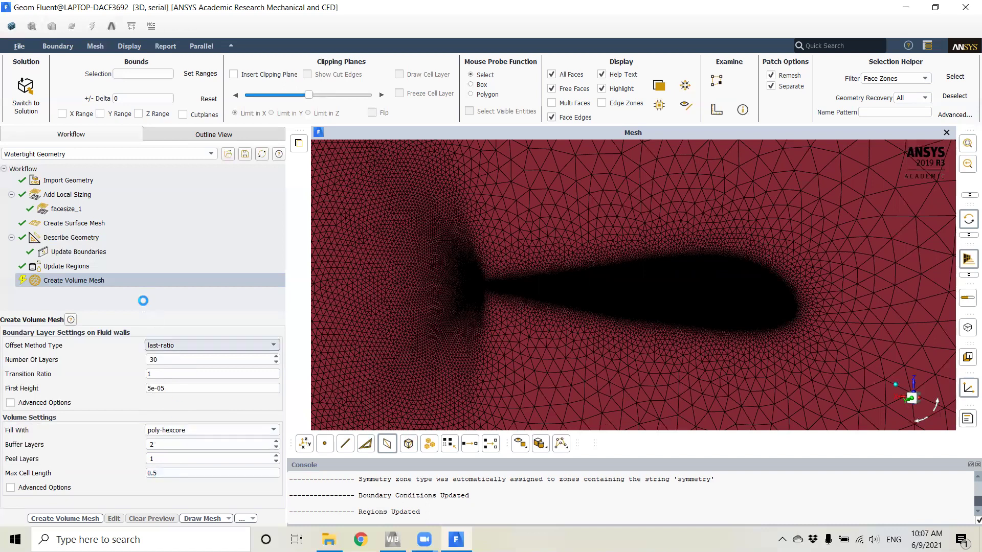
pyautogui.moveTo(69, 228)
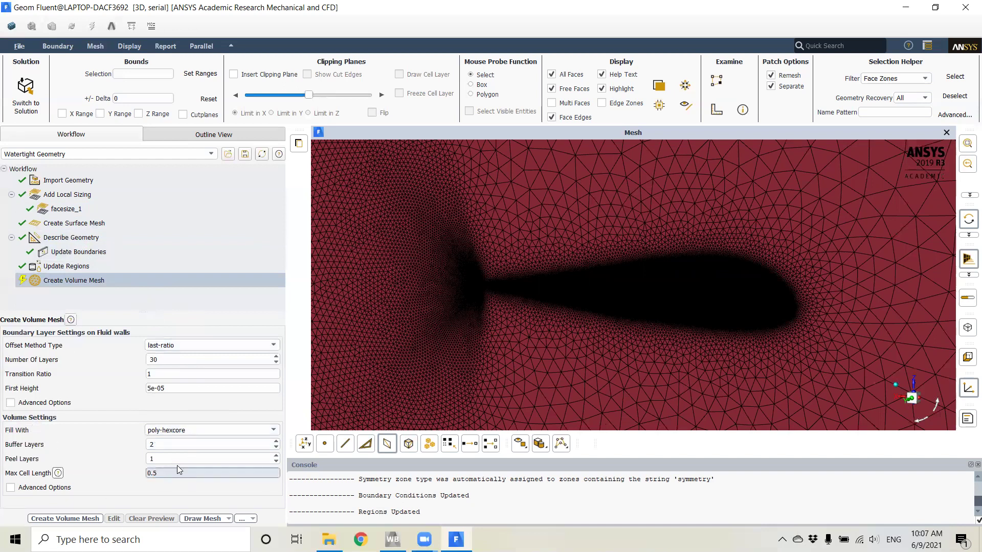
pyautogui.click(81, 520)
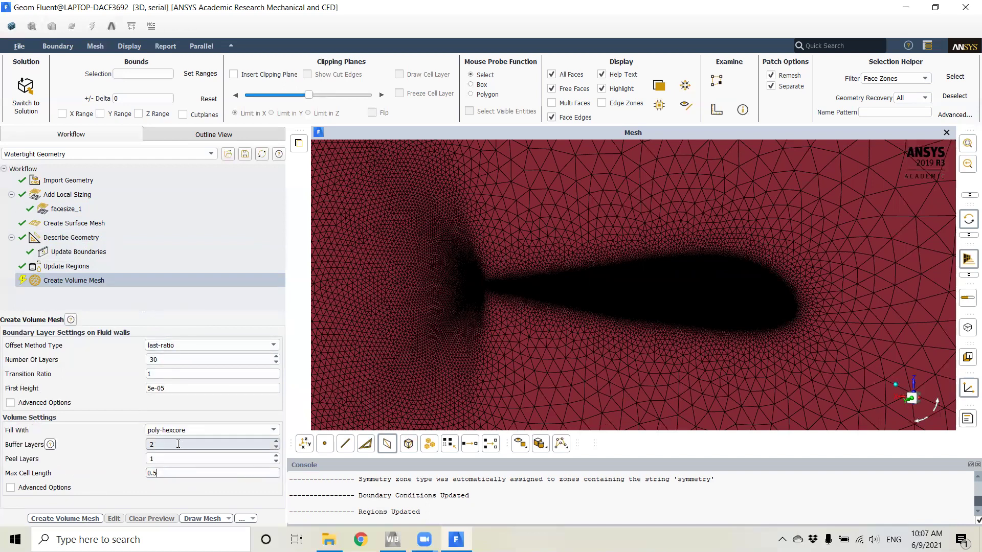
pyautogui.click(81, 520)
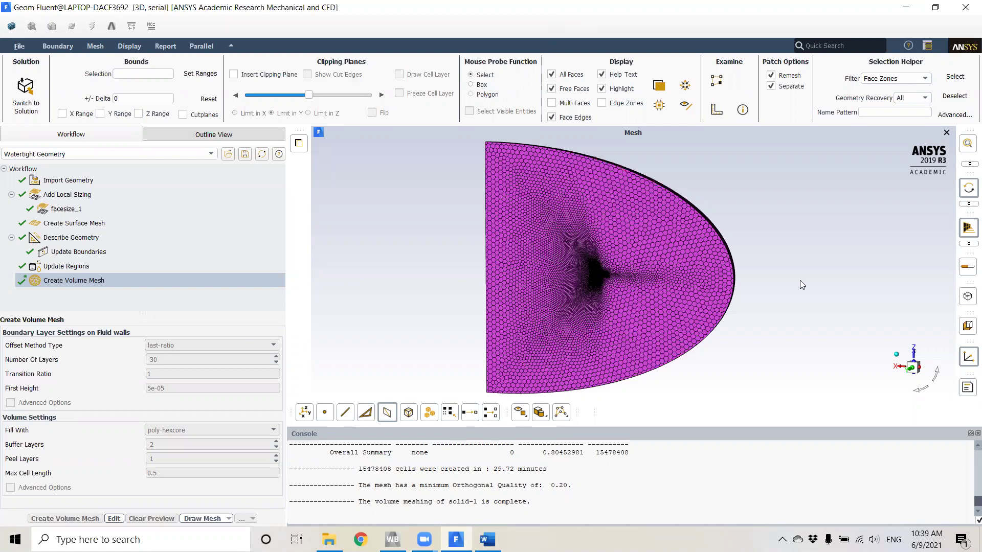
pyautogui.moveTo(746, 271); pyautogui.dragTo(625, 274)
pyautogui.scroll(-3, 643, 277)
pyautogui.scroll(6, 661, 284)
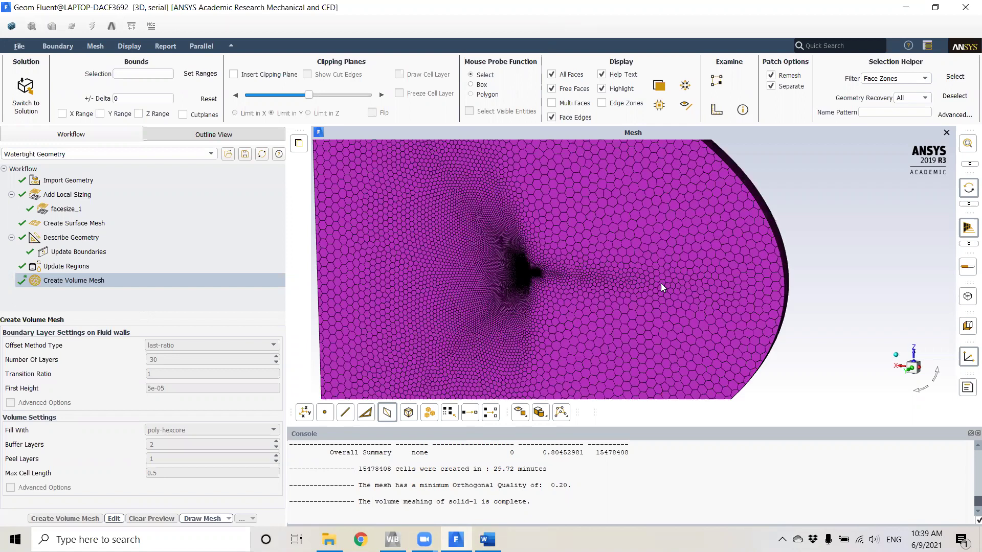
pyautogui.scroll(5, 703, 265)
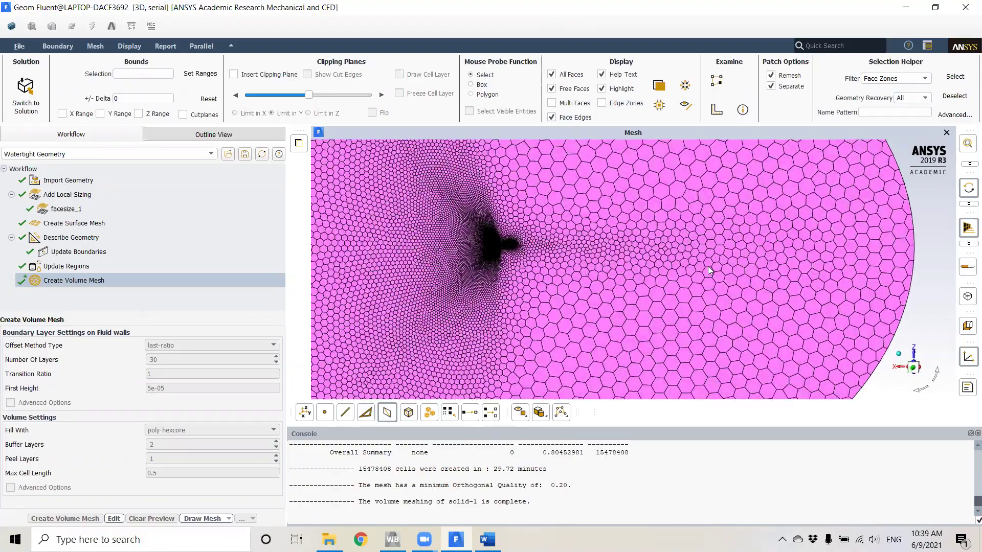
pyautogui.scroll(2, 716, 247)
pyautogui.scroll(3, 649, 253)
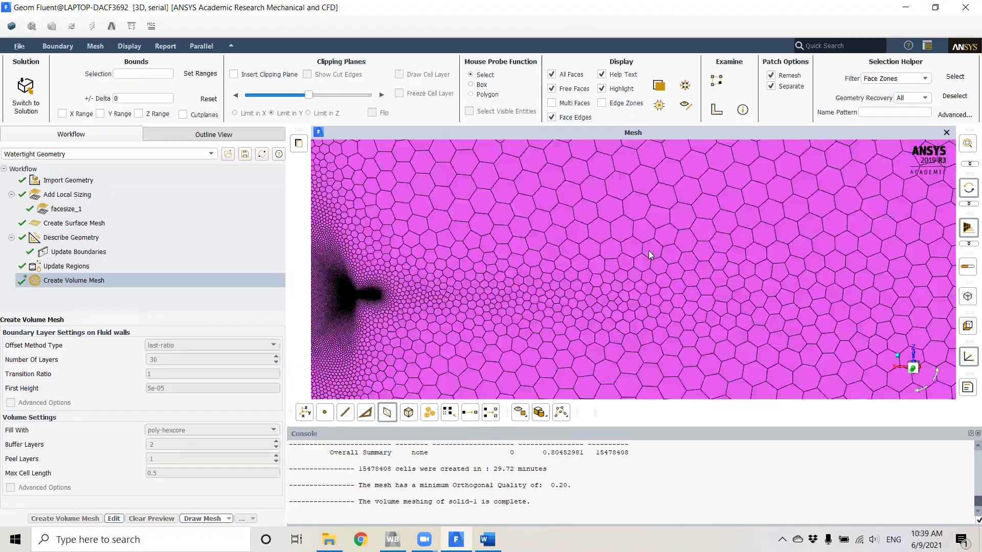
pyautogui.scroll(-5, 638, 253)
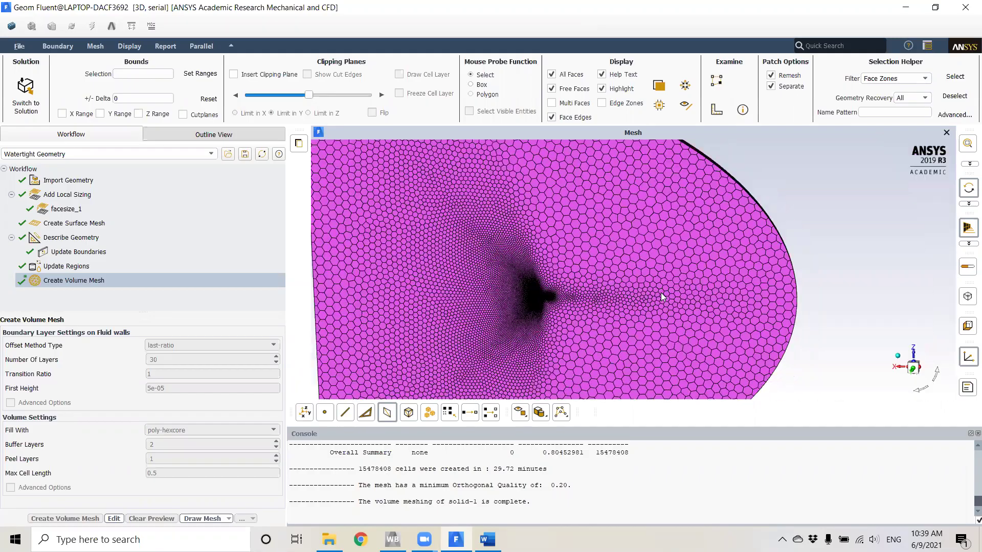
pyautogui.scroll(2, 614, 279)
pyautogui.scroll(-5, 586, 287)
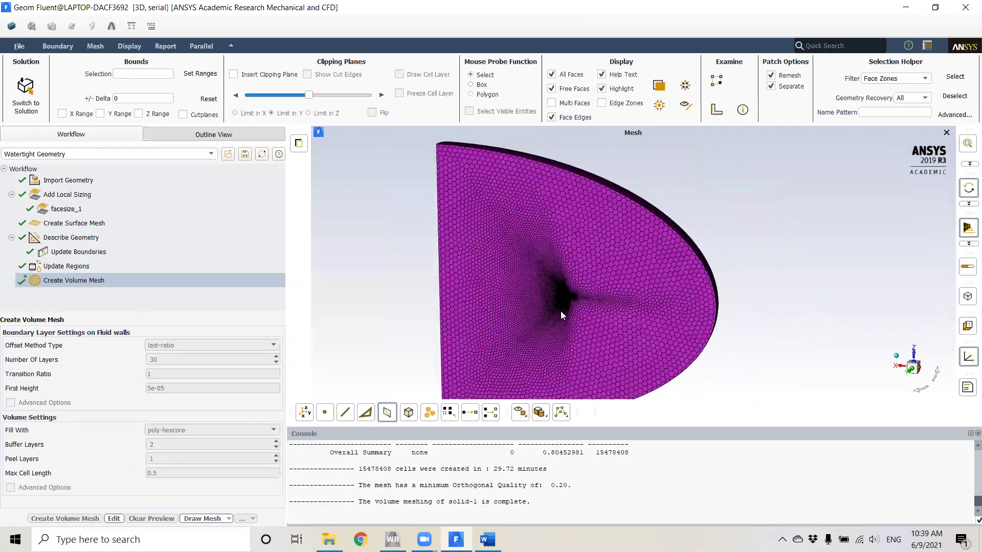
pyautogui.scroll(5, 606, 286)
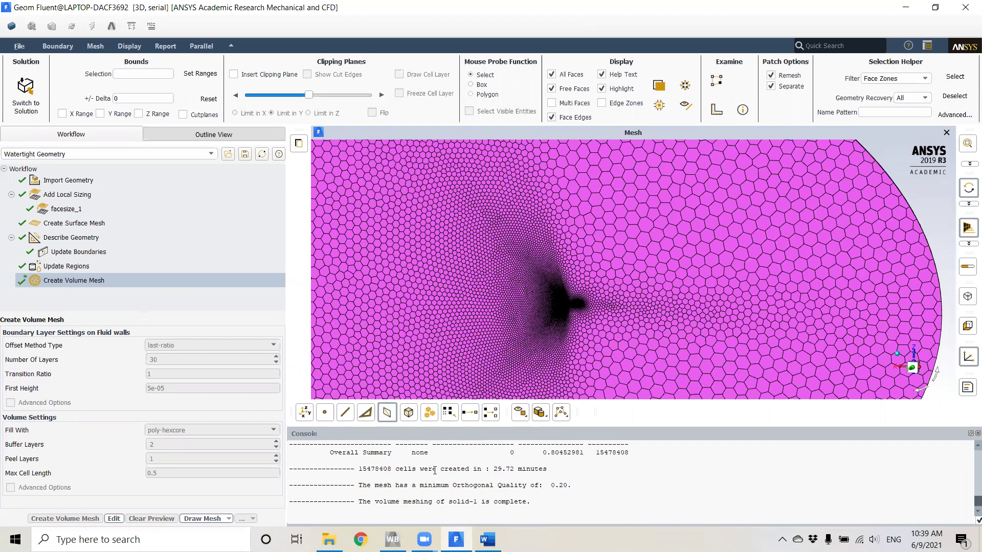
pyautogui.moveTo(359, 468); pyautogui.dragTo(369, 466)
pyautogui.click(481, 472)
pyautogui.moveTo(491, 468); pyautogui.dragTo(551, 469)
pyautogui.click(500, 468)
pyautogui.moveTo(485, 468); pyautogui.dragTo(540, 468)
pyautogui.click(486, 470)
pyautogui.click(514, 470)
pyautogui.click(552, 469)
pyautogui.moveTo(360, 484); pyautogui.dragTo(574, 485)
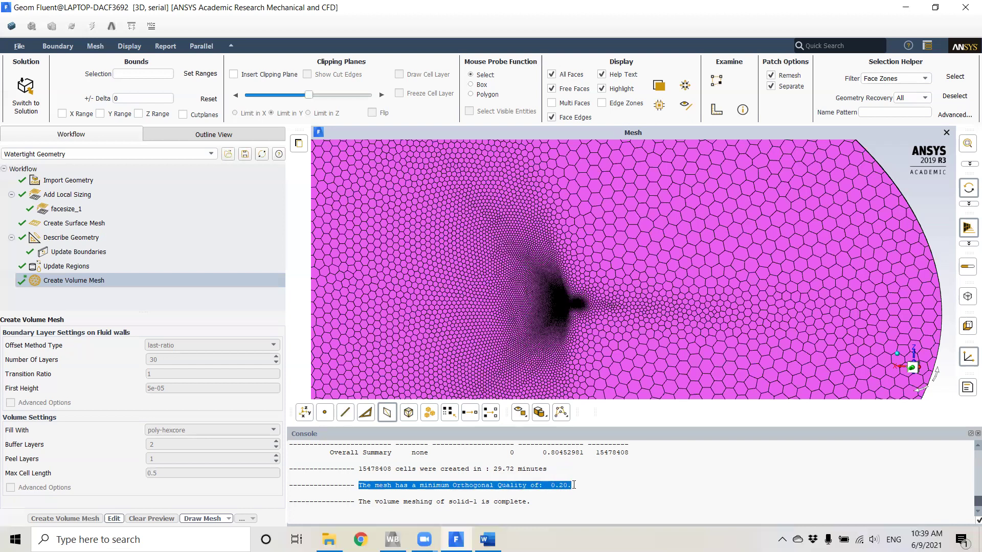
pyautogui.click(574, 485)
pyautogui.scroll(-3, 607, 301)
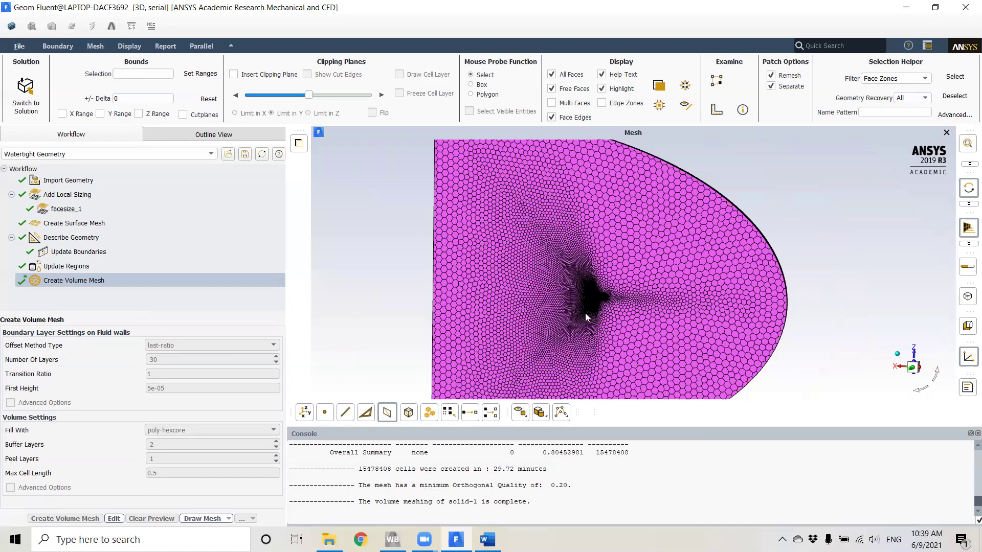
pyautogui.scroll(6, 586, 316)
pyautogui.scroll(-2, 623, 295)
pyautogui.scroll(-2, 623, 290)
pyautogui.scroll(8, 608, 288)
pyautogui.scroll(3, 594, 282)
pyautogui.scroll(4, 738, 257)
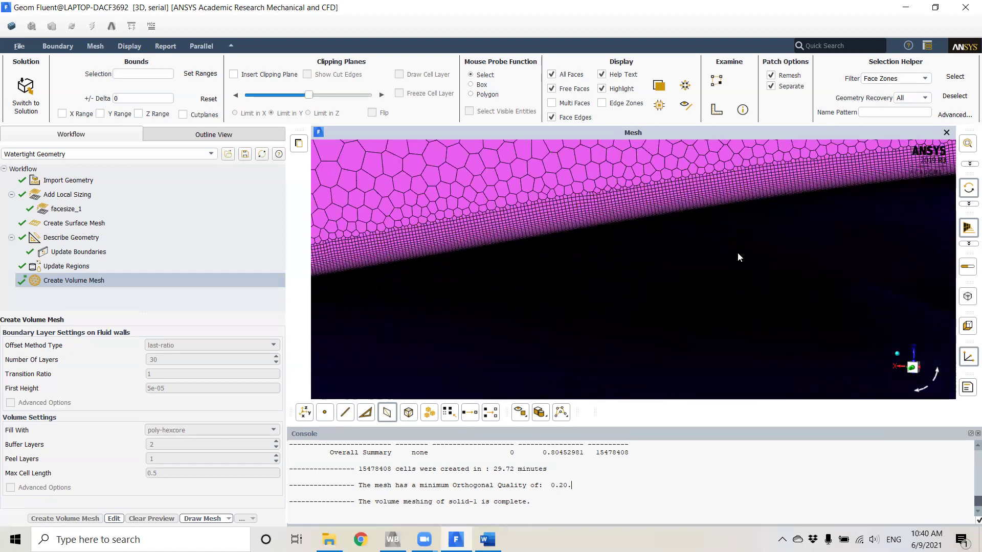
pyautogui.scroll(5, 802, 235)
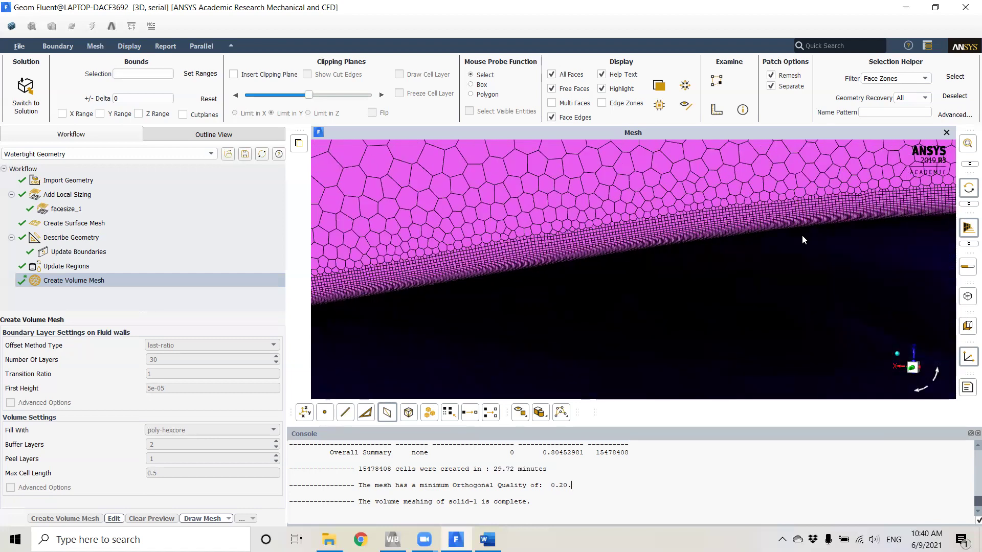
pyautogui.scroll(2, 762, 244)
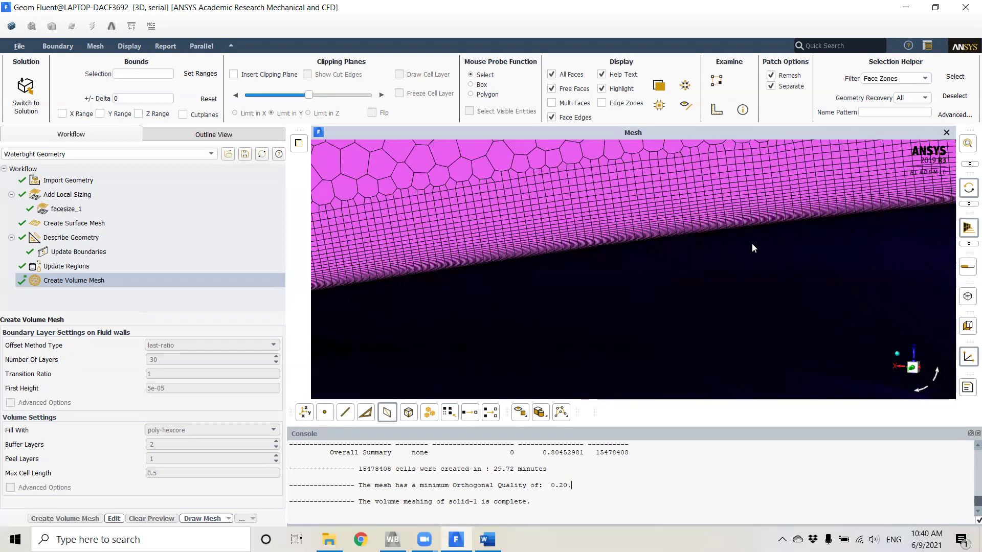
pyautogui.scroll(3, 703, 250)
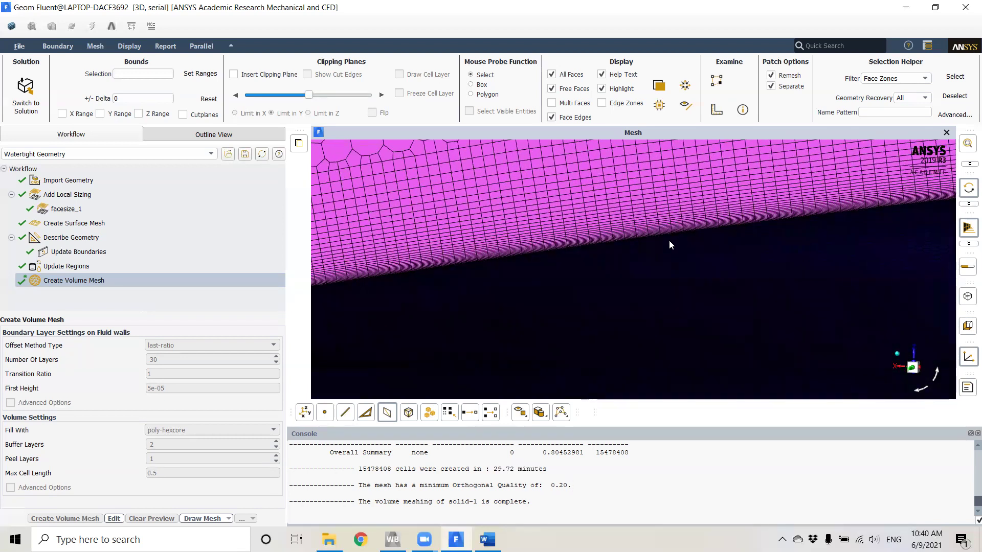
pyautogui.scroll(5, 653, 253)
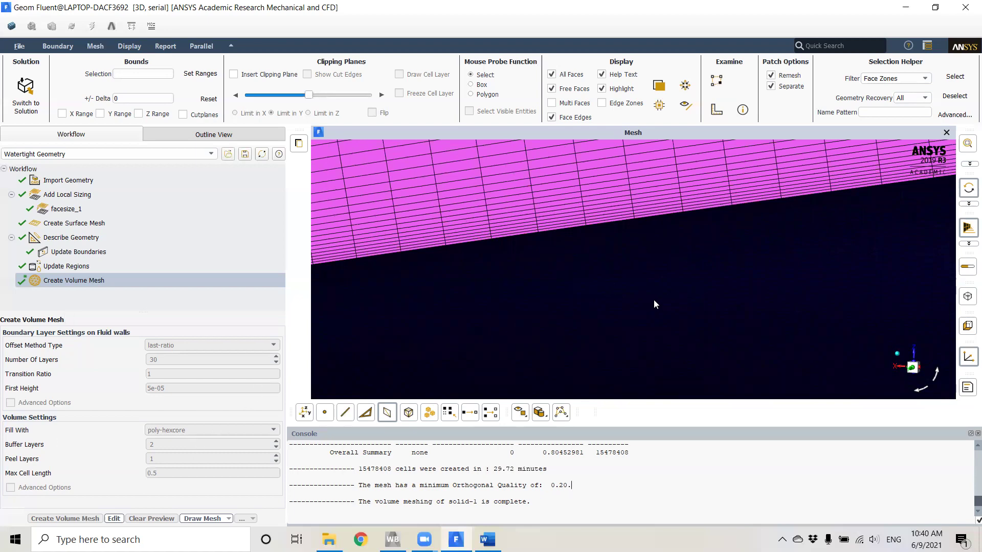
pyautogui.scroll(-6, 670, 302)
pyautogui.scroll(3, 517, 318)
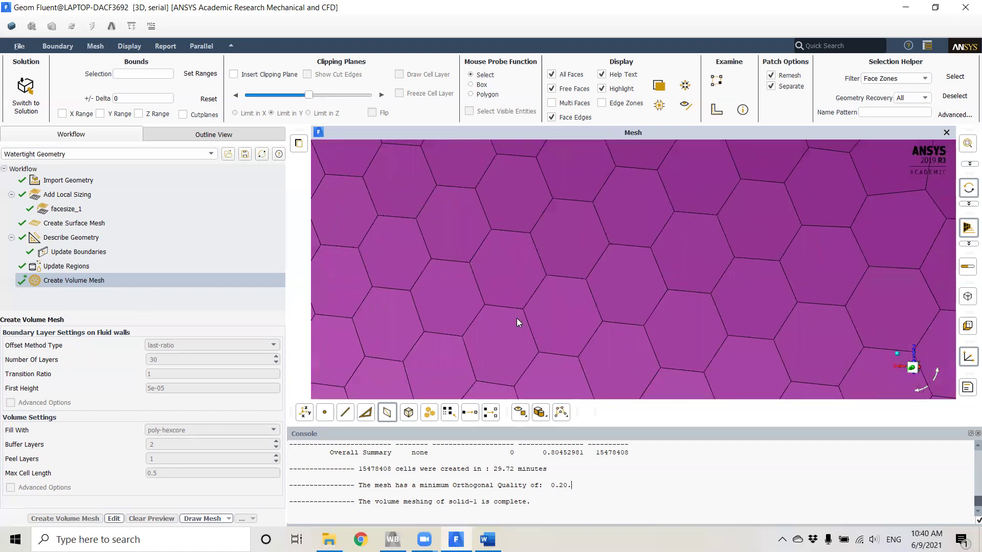
pyautogui.scroll(-6, 672, 309)
pyautogui.scroll(4, 639, 273)
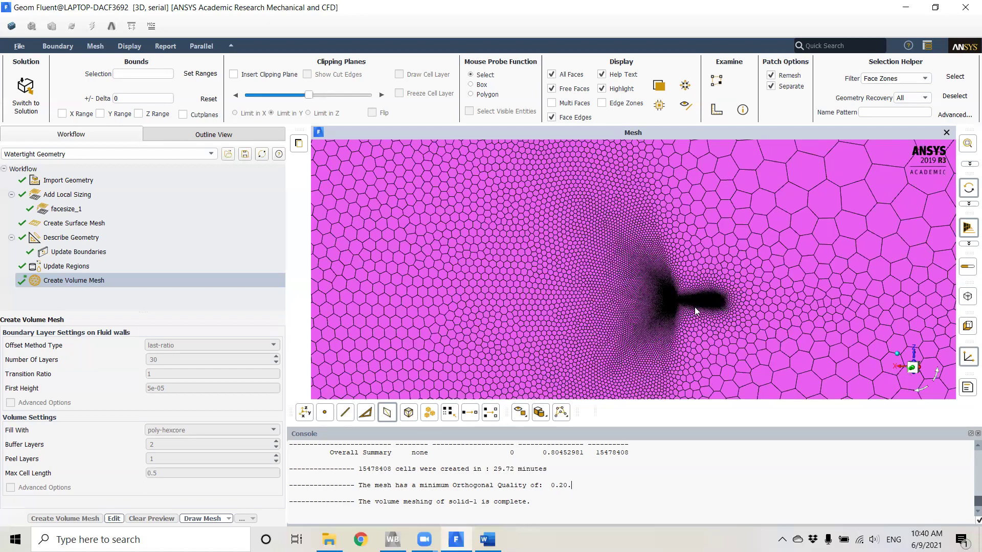
pyautogui.scroll(-3, 593, 259)
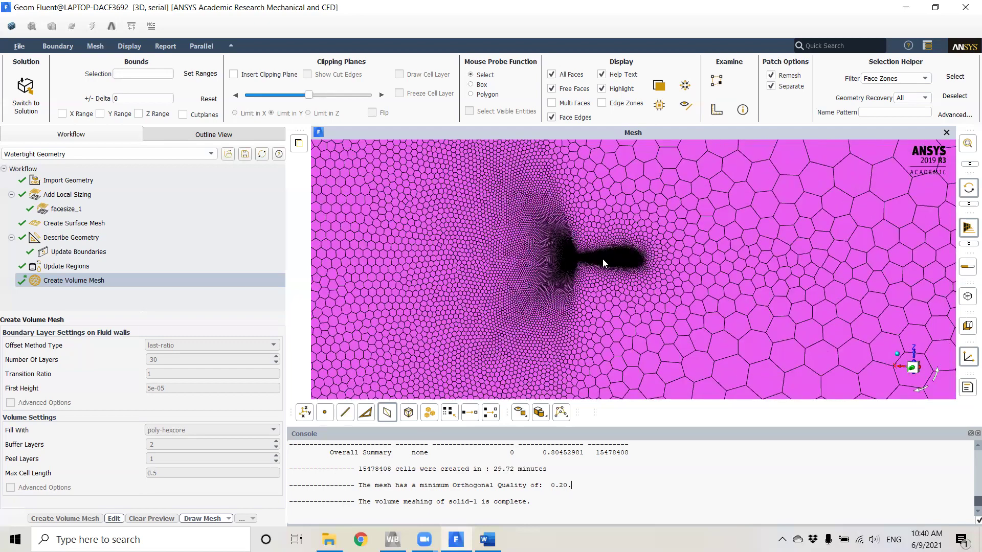
pyautogui.scroll(3, 591, 269)
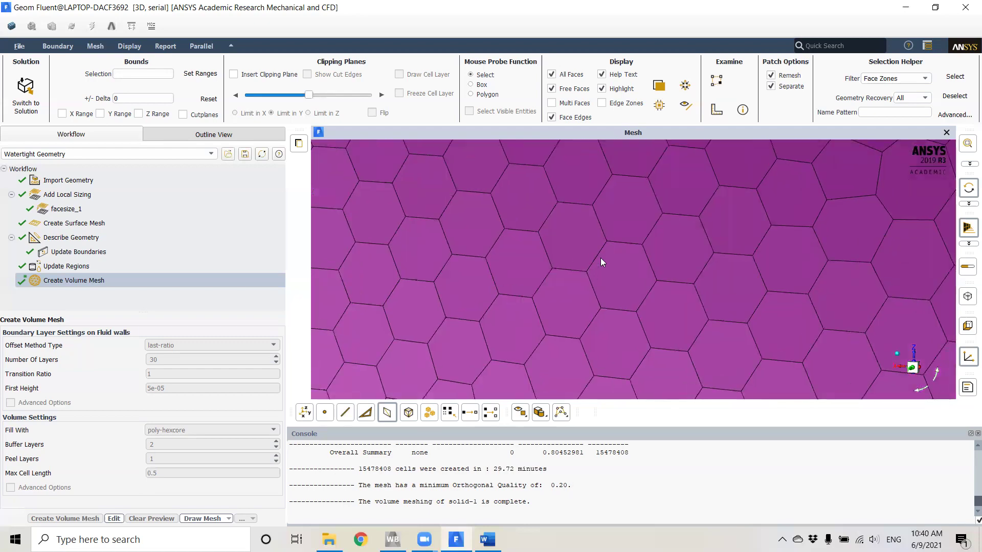
pyautogui.scroll(-3, 601, 257)
pyautogui.scroll(2, 582, 240)
pyautogui.scroll(3, 540, 247)
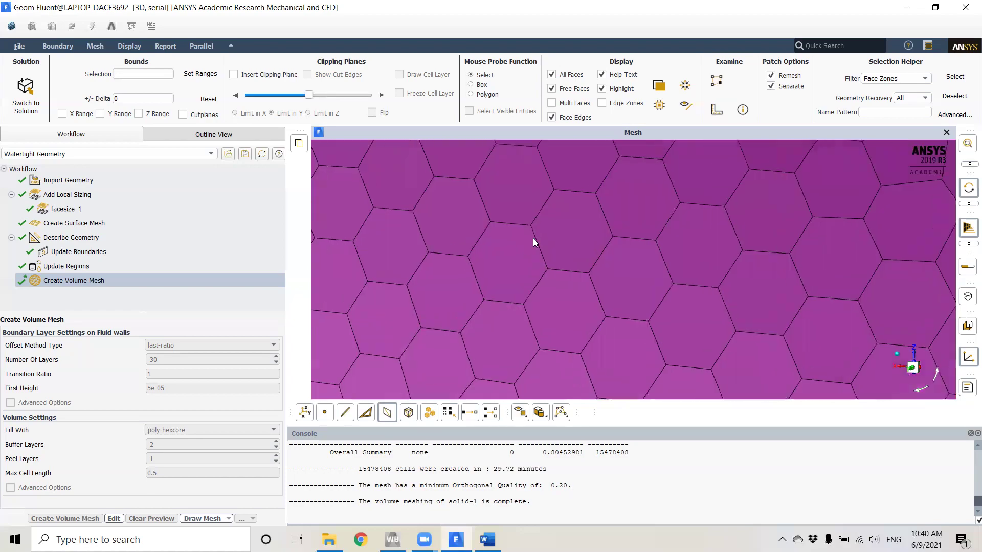
pyautogui.scroll(-3, 533, 239)
pyautogui.scroll(3, 542, 223)
pyautogui.scroll(-3, 561, 329)
pyautogui.scroll(3, 568, 337)
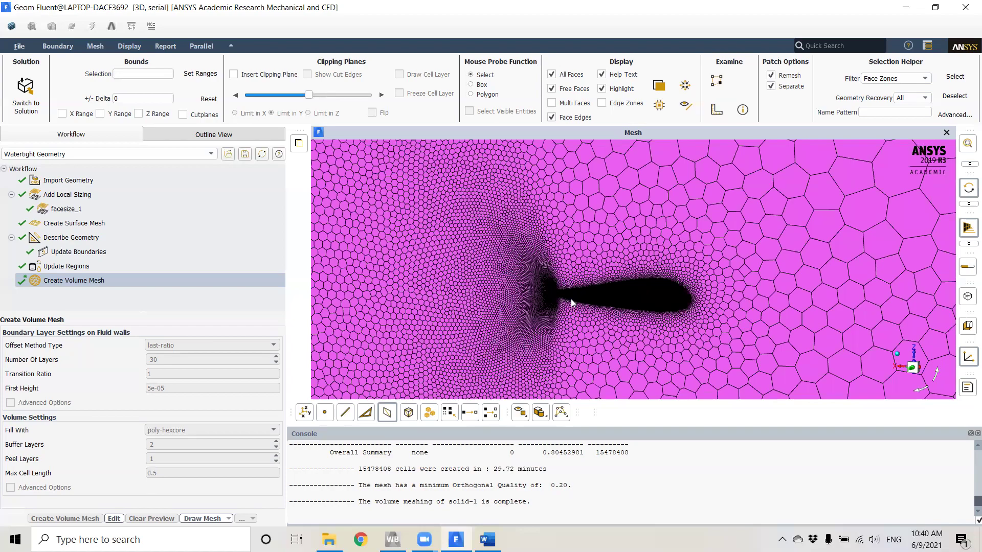
pyautogui.scroll(3, 570, 299)
pyautogui.scroll(-3, 571, 292)
pyautogui.scroll(3, 567, 288)
pyautogui.scroll(-3, 570, 274)
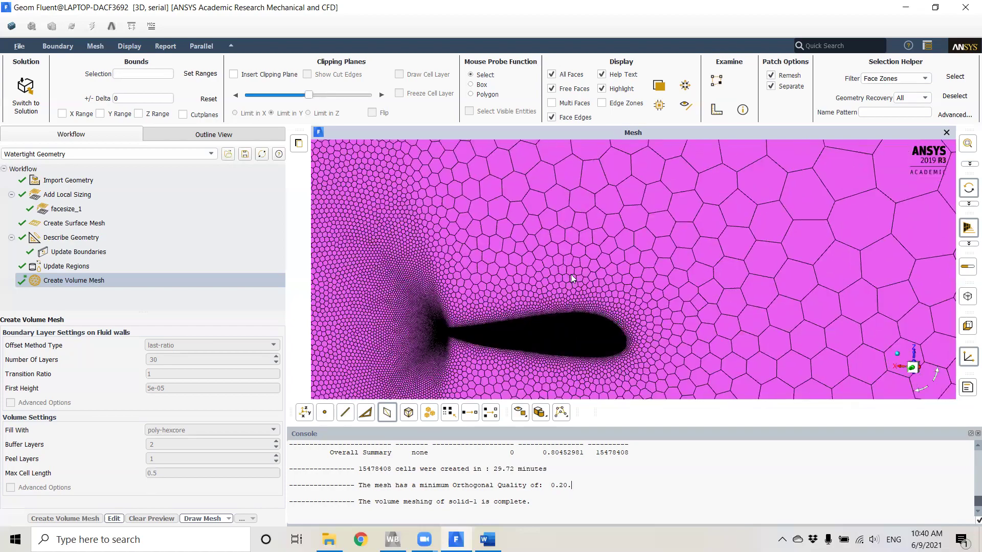
pyautogui.scroll(2, 708, 328)
pyautogui.scroll(3, 650, 253)
pyautogui.scroll(-3, 660, 258)
pyautogui.scroll(1, 665, 255)
pyautogui.scroll(6, 597, 265)
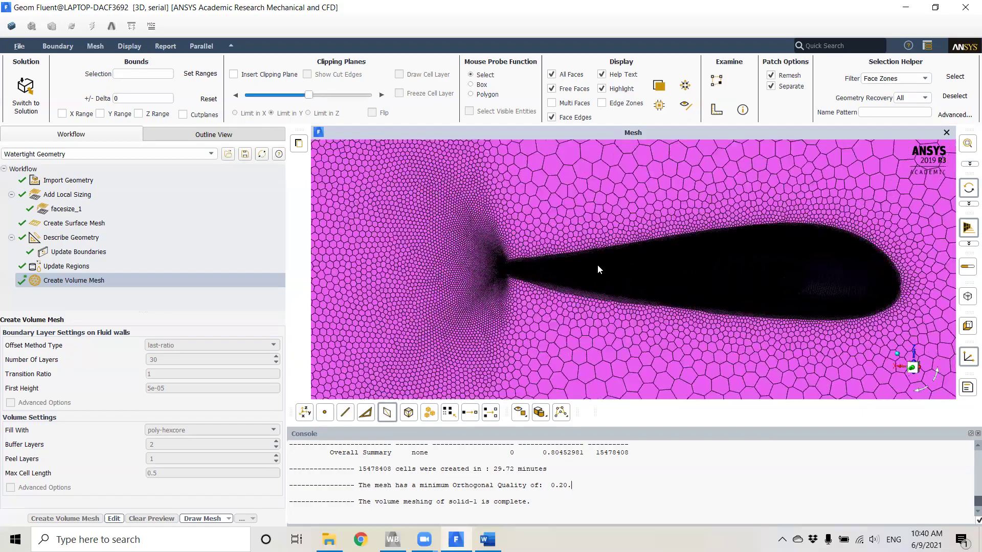
pyautogui.scroll(8, 481, 277)
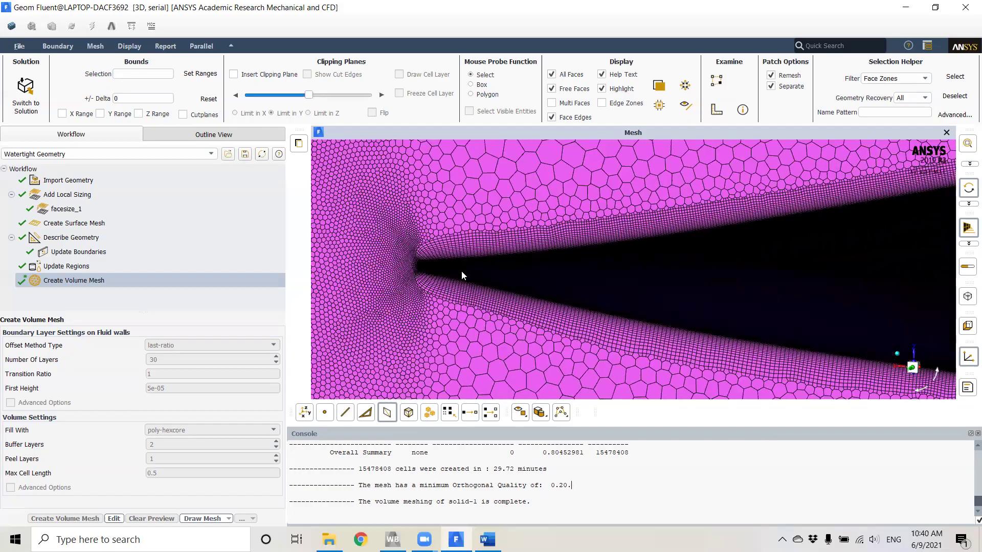
pyautogui.scroll(8, 408, 261)
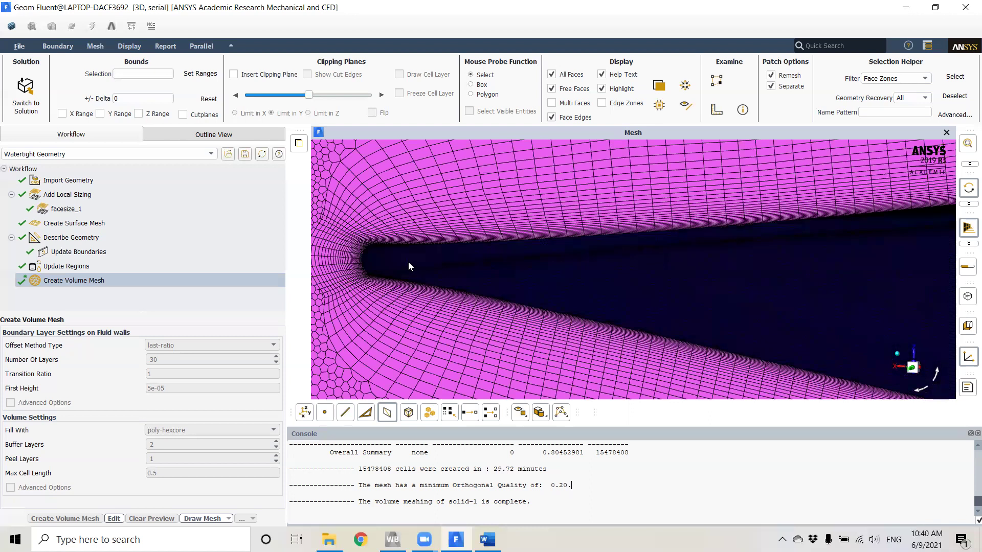
# Step: Zoom around the wing cross-section, then bring up the Console skewness table (maximum 0.80452981)
pyautogui.scroll(-6, 394, 256)
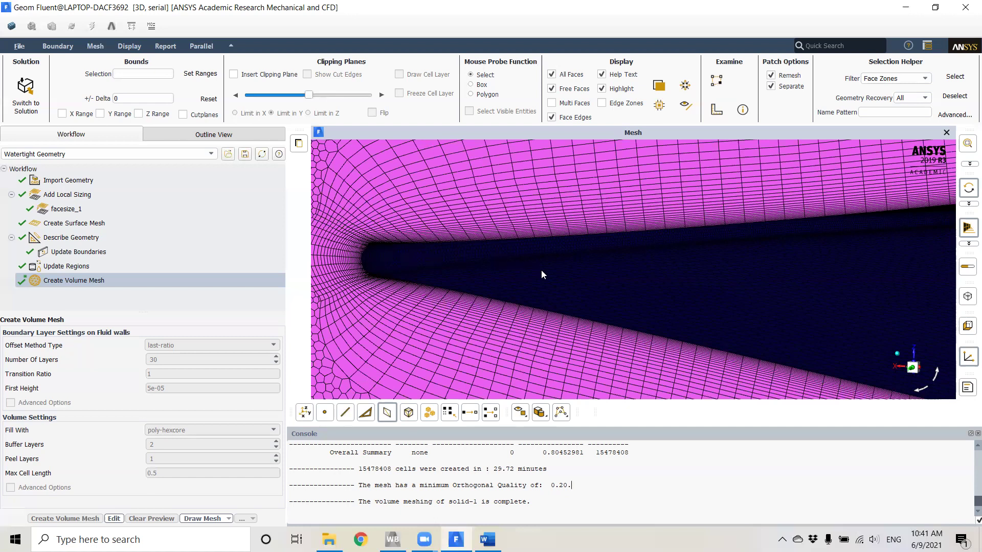
pyautogui.scroll(5, 715, 266)
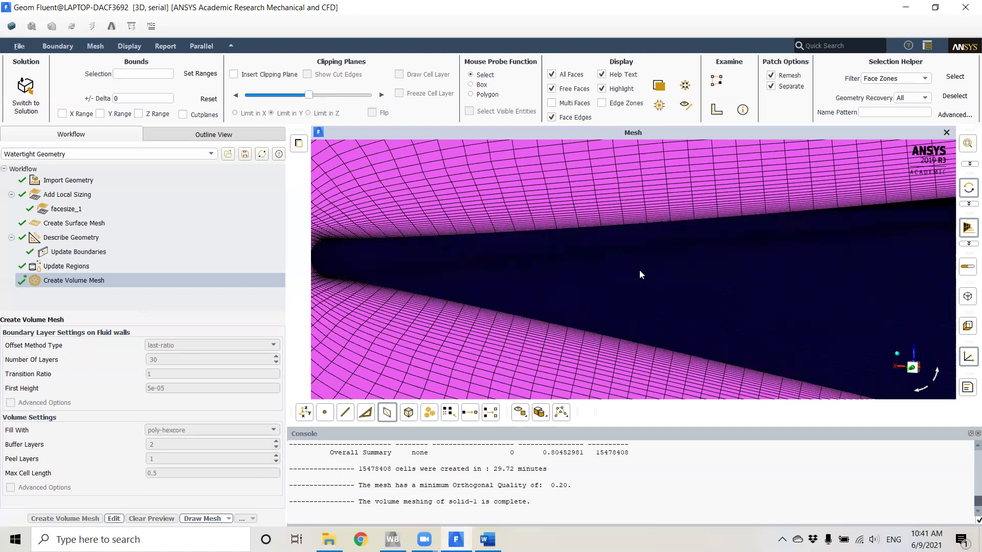
pyautogui.scroll(2, 627, 245)
pyautogui.scroll(-10, 582, 203)
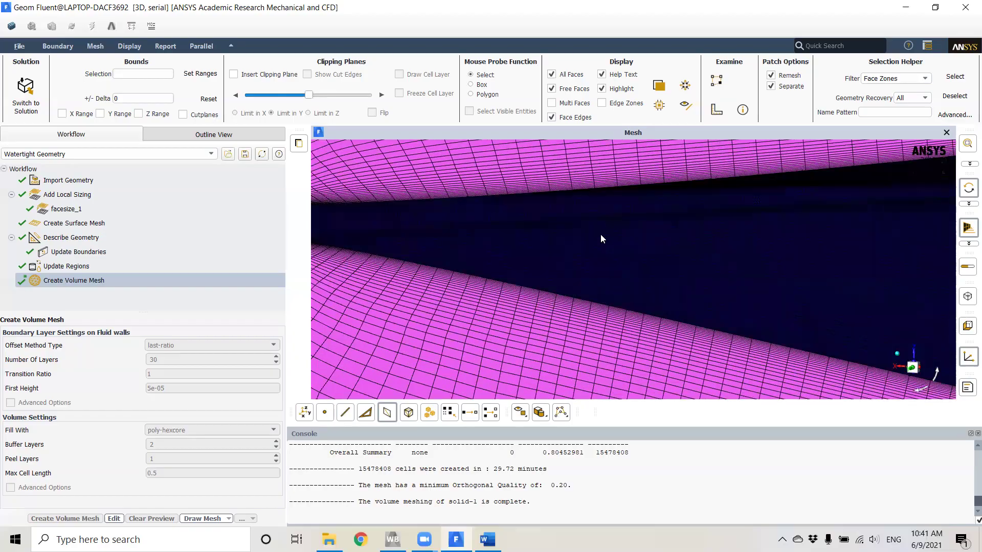
pyautogui.scroll(-2, 698, 236)
pyautogui.scroll(5, 629, 291)
pyautogui.scroll(-5, 624, 273)
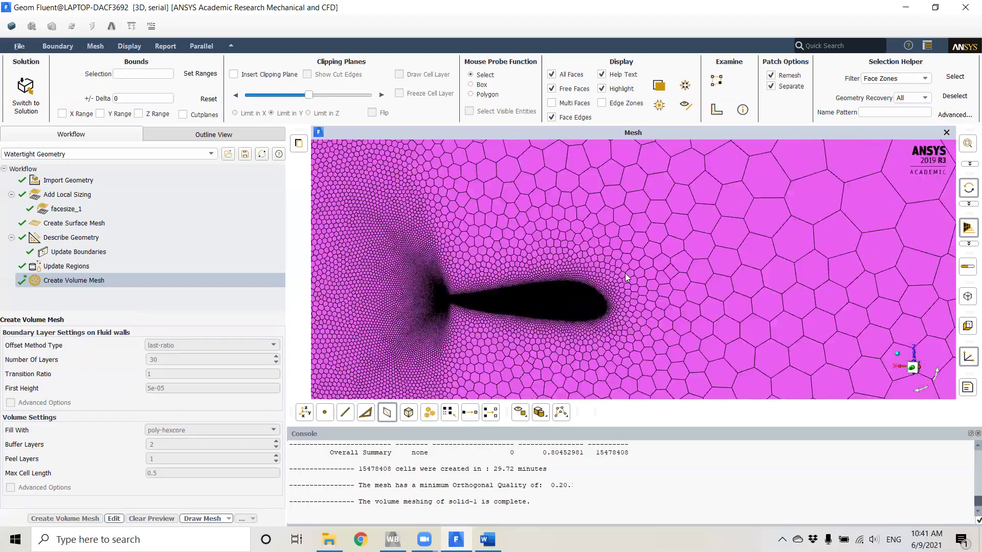
pyautogui.scroll(-1, 562, 297)
pyautogui.scroll(6, 606, 258)
pyautogui.scroll(-4, 606, 258)
pyautogui.scroll(5, 595, 234)
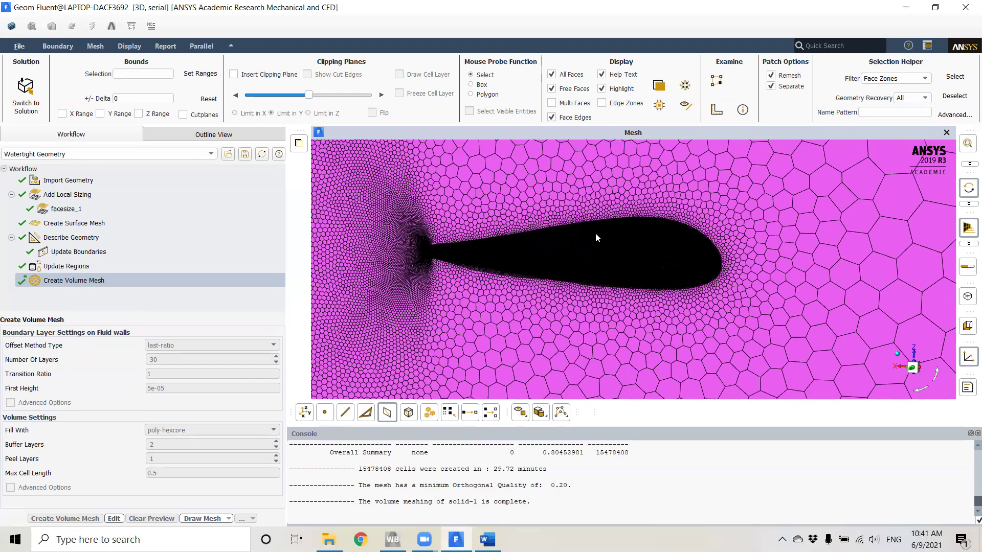
pyautogui.scroll(3, 606, 261)
pyautogui.scroll(-3, 600, 252)
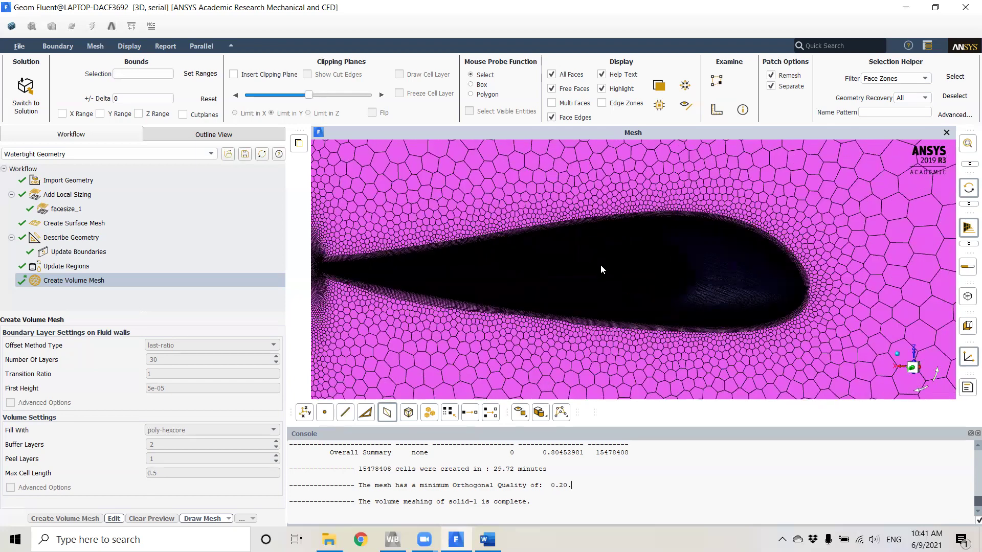
pyautogui.scroll(2, 541, 484)
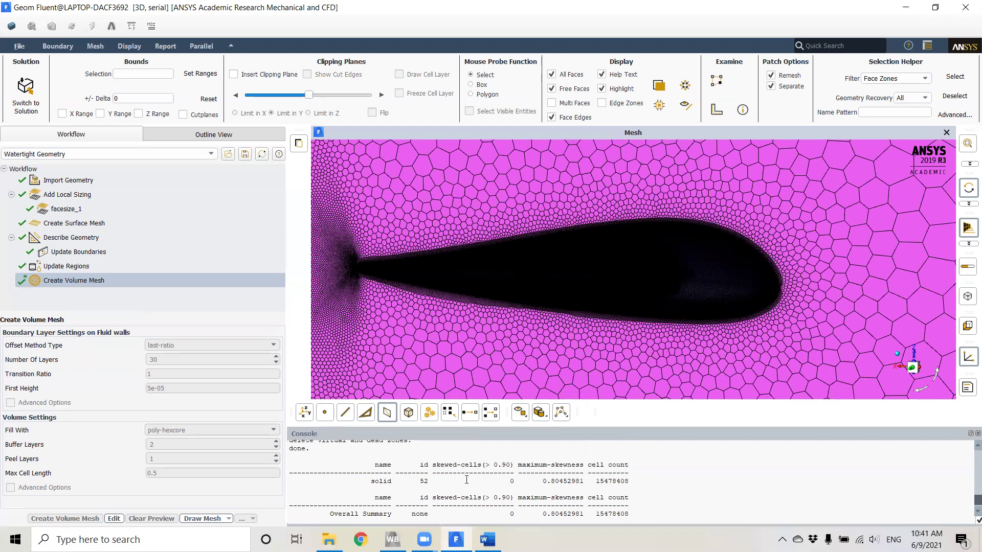
pyautogui.moveTo(430, 465); pyautogui.dragTo(522, 464)
pyautogui.moveTo(444, 464); pyautogui.dragTo(514, 465)
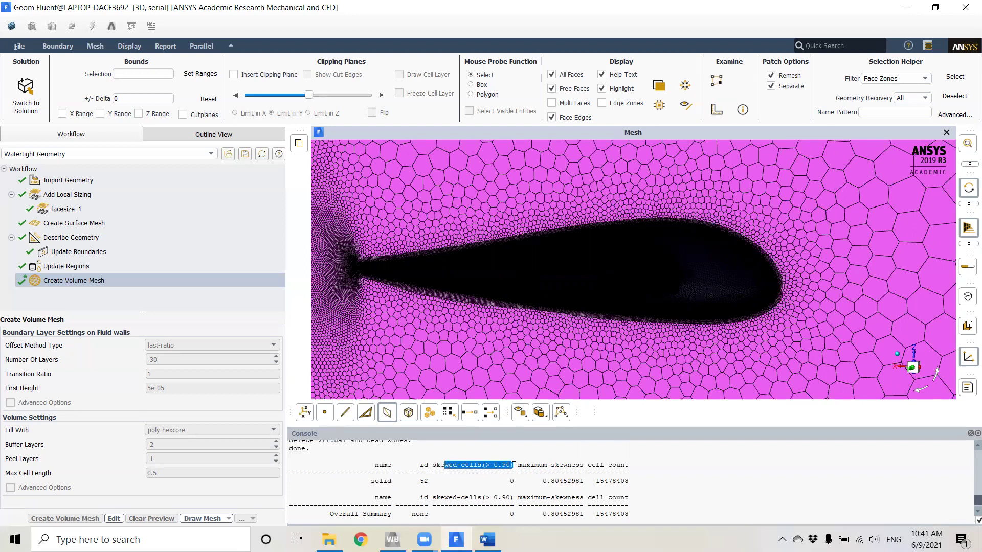
pyautogui.moveTo(457, 481); pyautogui.dragTo(517, 482)
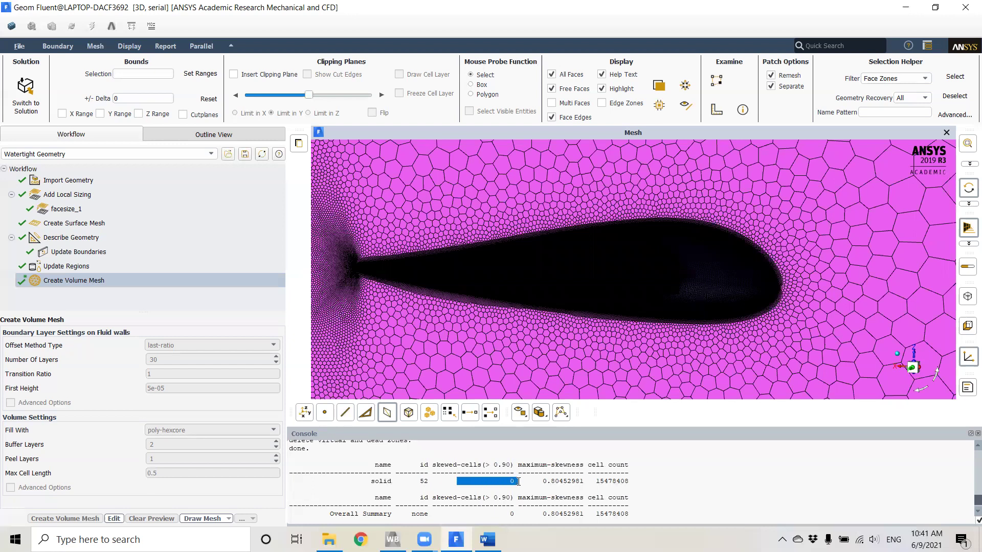
pyautogui.click(442, 484)
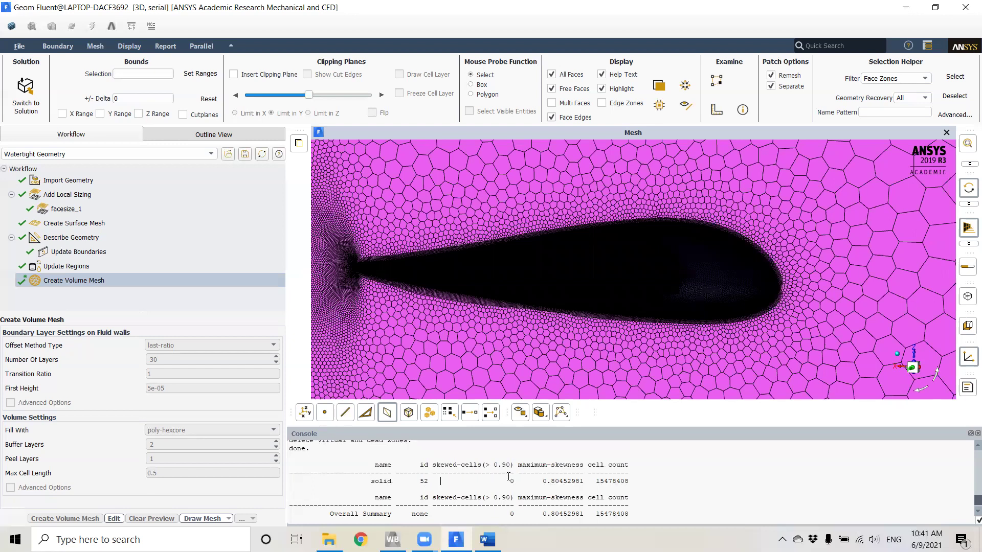
pyautogui.moveTo(441, 483); pyautogui.dragTo(516, 480)
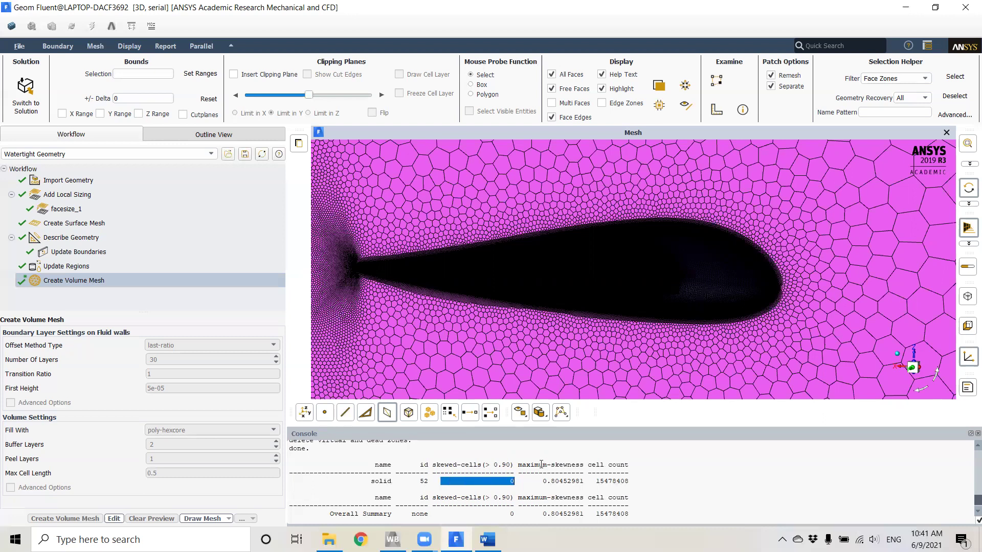
pyautogui.moveTo(539, 485); pyautogui.dragTo(565, 481)
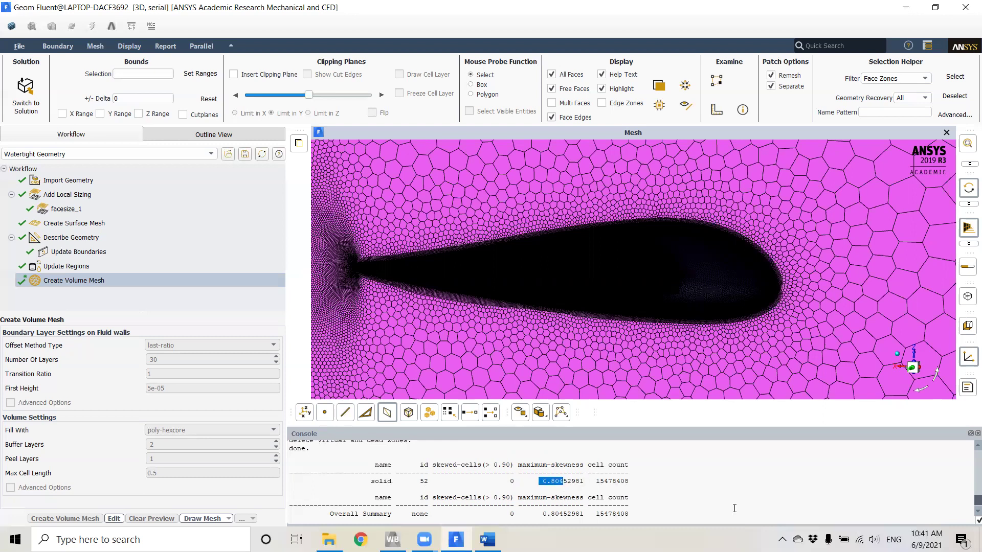
# Step: Insert a clipping plane through the volume mesh and rotate to see the cut side-on
pyautogui.scroll(2, 615, 293)
pyautogui.scroll(-5, 615, 288)
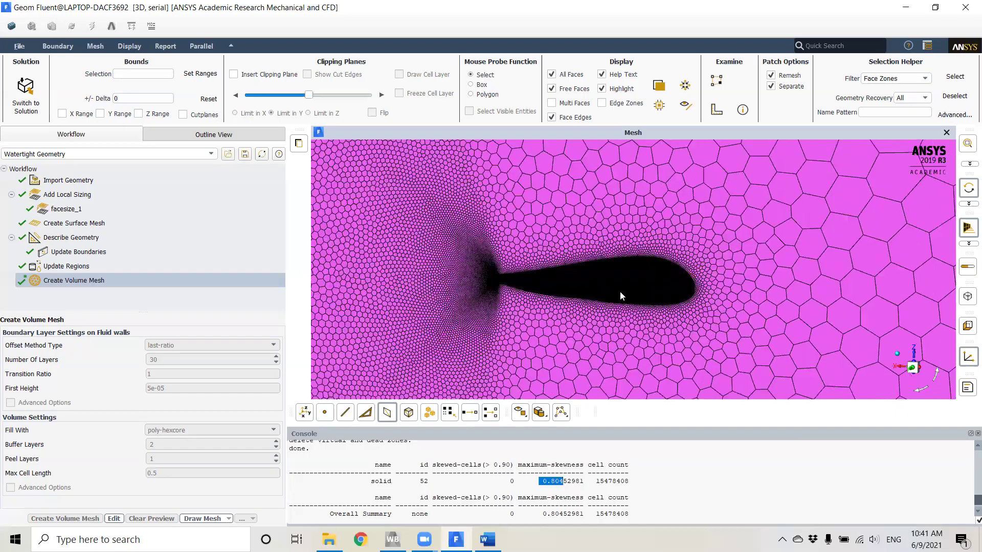
pyautogui.scroll(-2, 607, 292)
pyautogui.scroll(4, 588, 262)
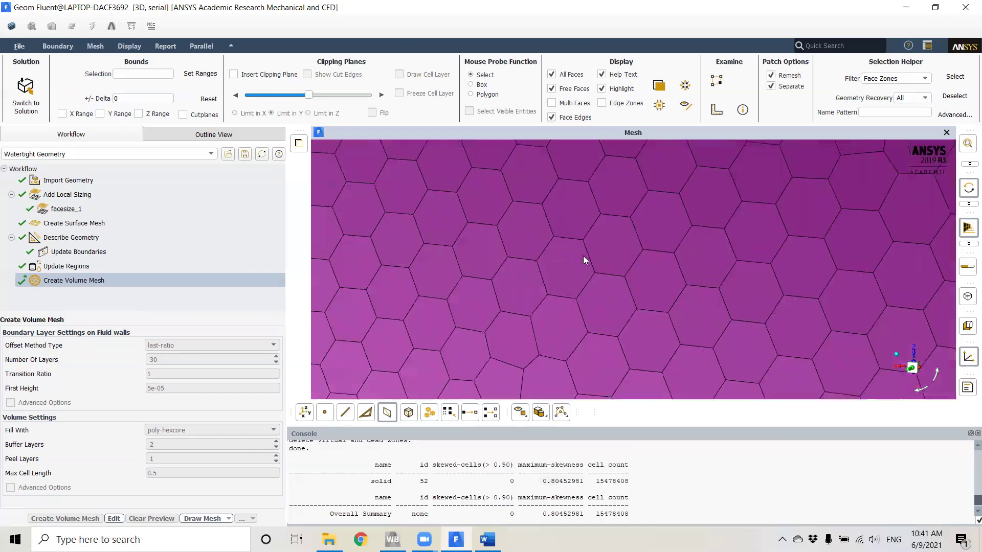
pyautogui.scroll(-4, 582, 256)
pyautogui.scroll(1, 661, 296)
pyautogui.scroll(-1, 650, 364)
pyautogui.scroll(2, 604, 317)
pyautogui.scroll(-1, 575, 292)
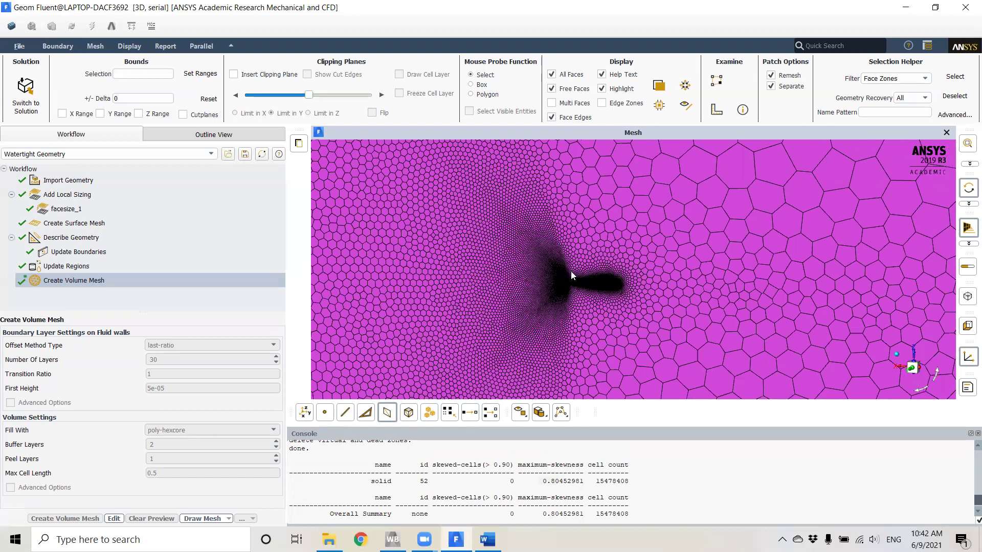
pyautogui.click(235, 75)
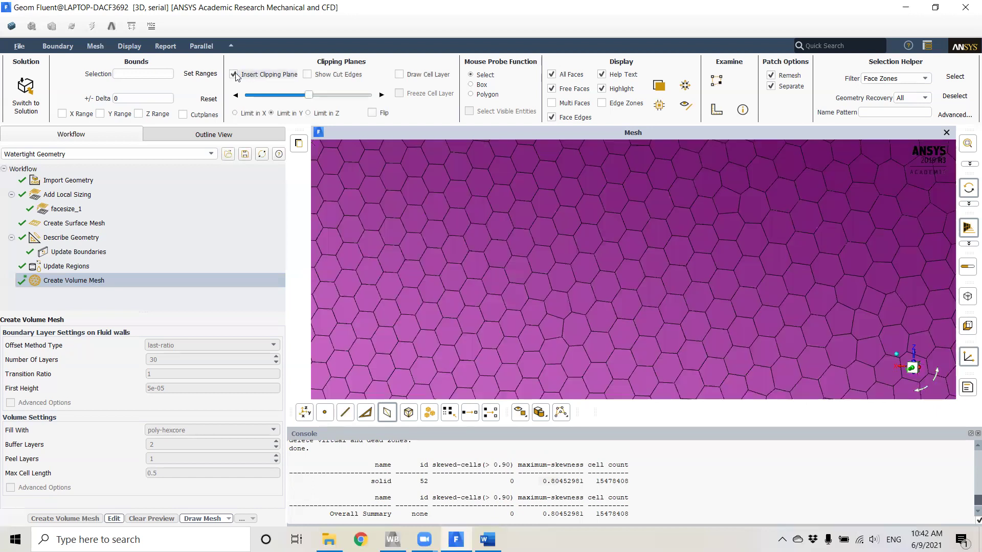
pyautogui.scroll(-4, 635, 251)
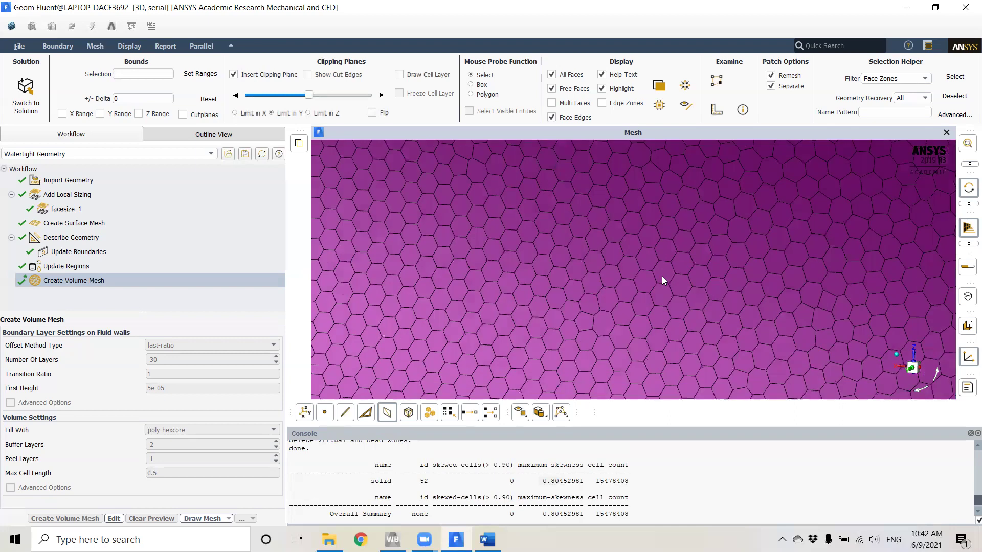
pyautogui.moveTo(702, 300); pyautogui.dragTo(676, 314)
# Step: Flip the clipping plane to view the other side, then flip it back and rotate further
pyautogui.click(372, 113)
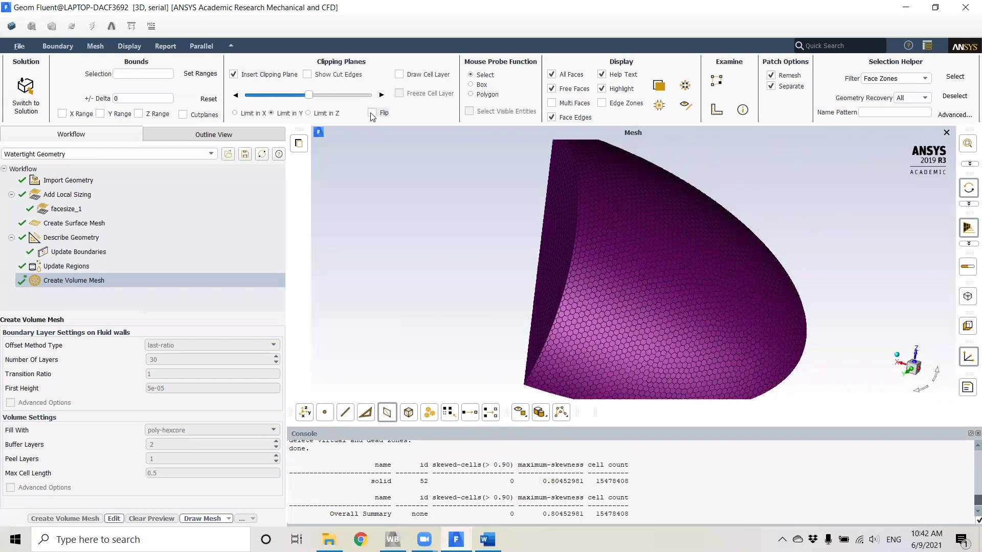
pyautogui.moveTo(742, 277); pyautogui.dragTo(778, 260)
pyautogui.scroll(2, 519, 213)
pyautogui.scroll(3, 756, 340)
pyautogui.click(372, 113)
pyautogui.moveTo(410, 142)
pyautogui.mouseDown()
pyautogui.moveTo(852, 319)
pyautogui.moveTo(802, 321)
pyautogui.moveTo(869, 289)
pyautogui.mouseUp()
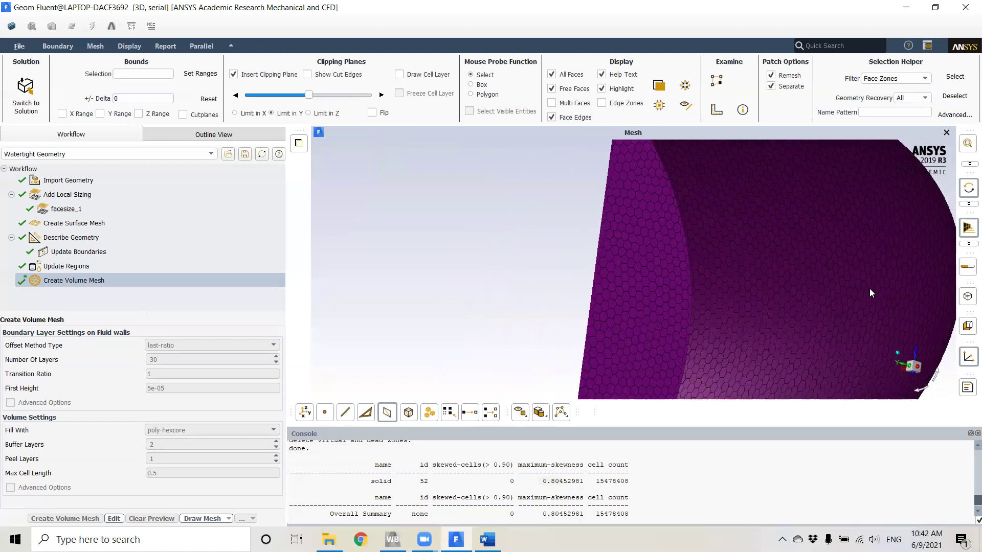
# Step: Draw the cell layer on the clipping plane and rotate to inspect it
pyautogui.click(398, 75)
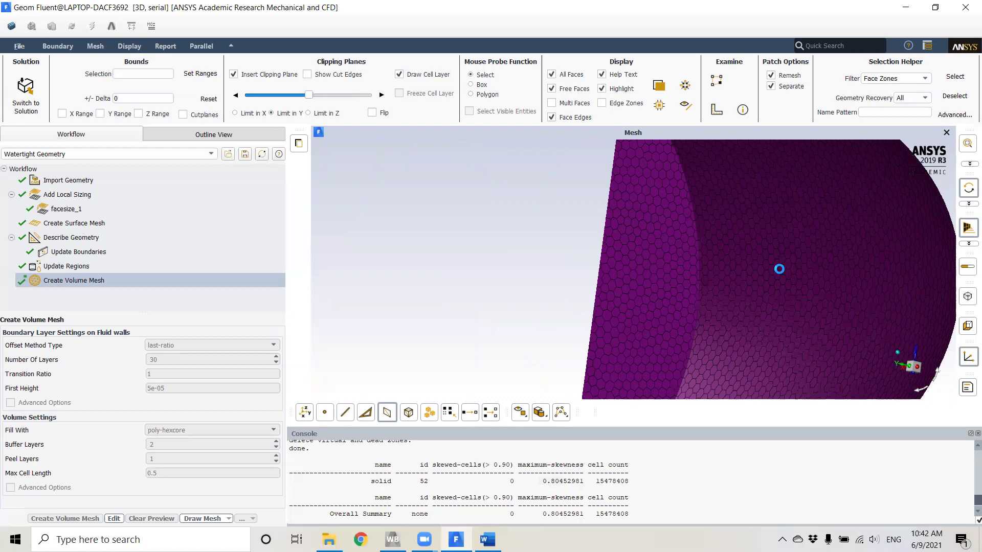
pyautogui.moveTo(854, 295); pyautogui.dragTo(806, 286)
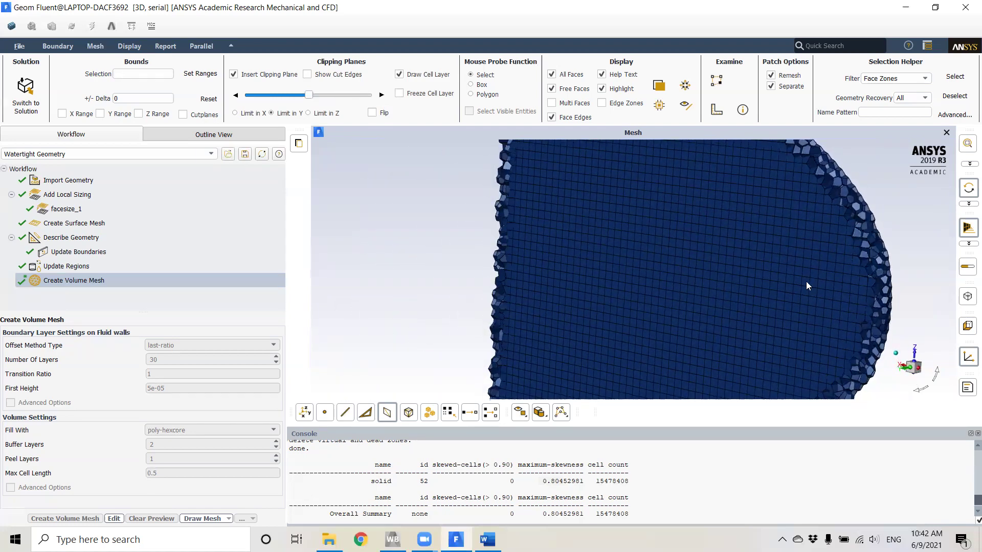
pyautogui.scroll(3, 807, 271)
pyautogui.scroll(-3, 811, 262)
pyautogui.moveTo(698, 223); pyautogui.dragTo(774, 265)
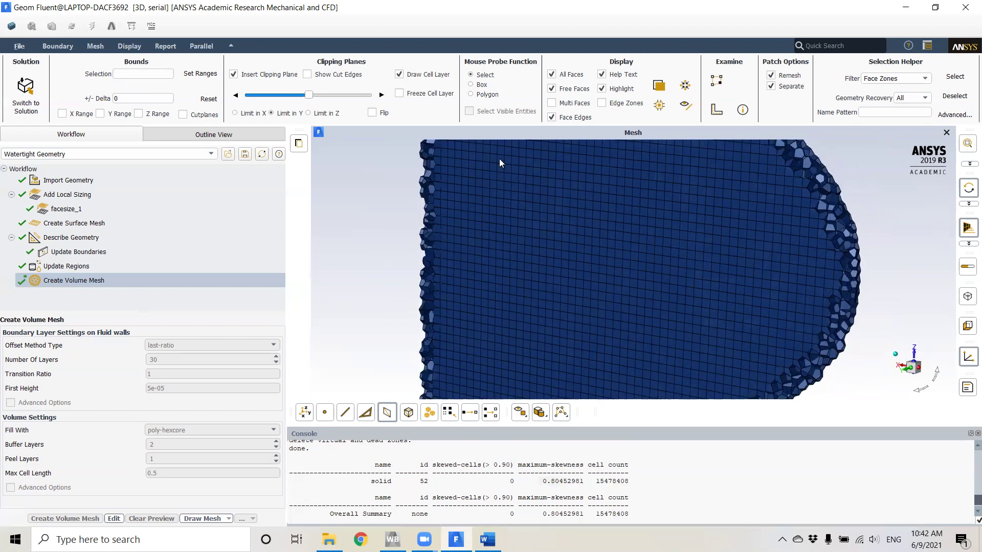
# Step: Step the clipping plane four increments along the slider to reveal the hexahedral core
pyautogui.click(330, 95)
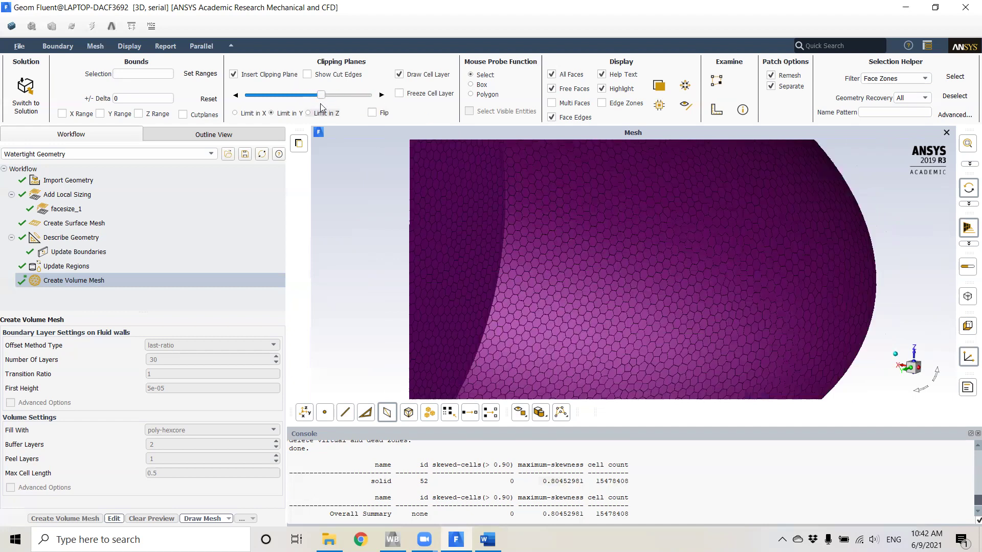
pyautogui.click(360, 95)
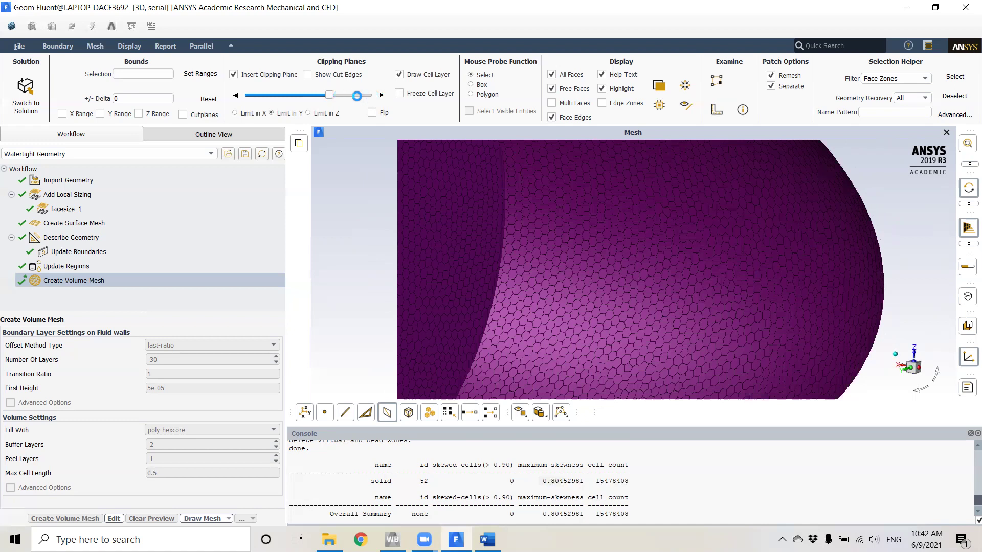
pyautogui.click(356, 94)
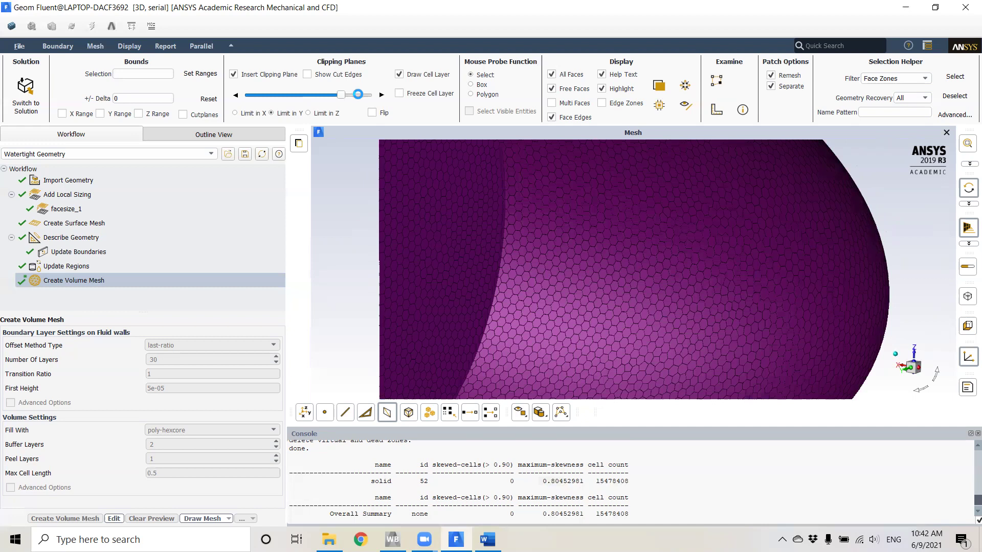
pyautogui.click(356, 94)
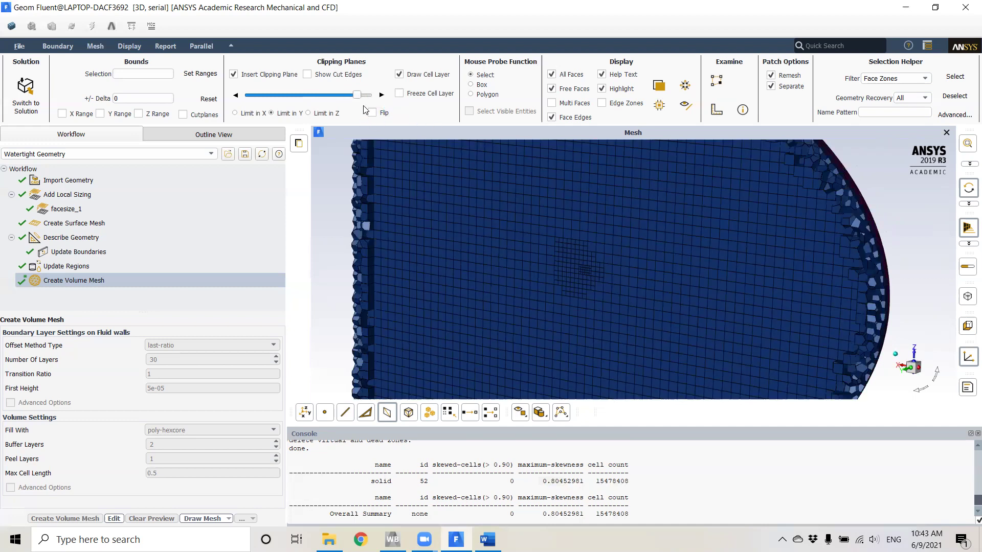
# Step: Nudge the clipping plane forward several times, then back slightly, exposing the wing's small dark section
pyautogui.click(381, 95)
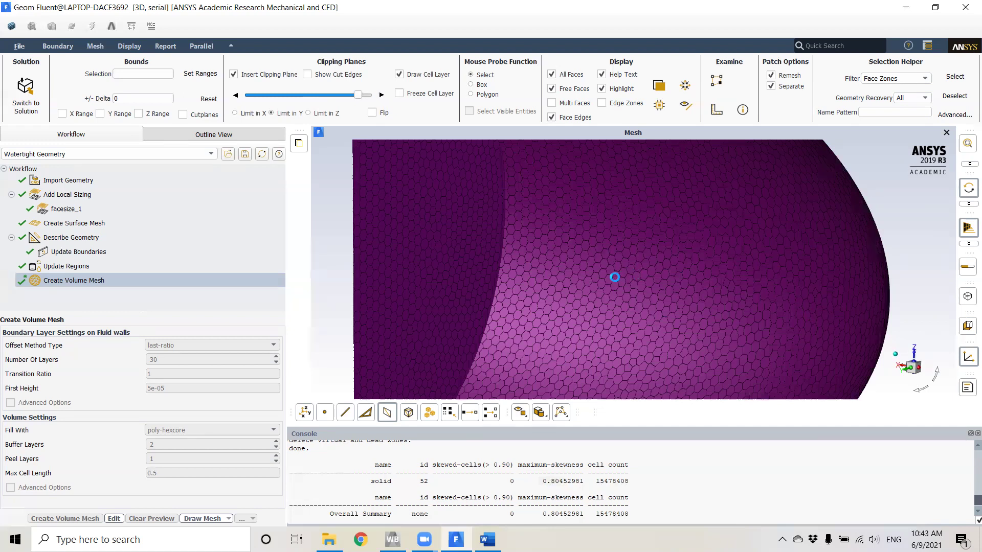
pyautogui.moveTo(609, 275); pyautogui.dragTo(663, 281)
pyautogui.moveTo(836, 284); pyautogui.dragTo(647, 275)
pyautogui.click(382, 94)
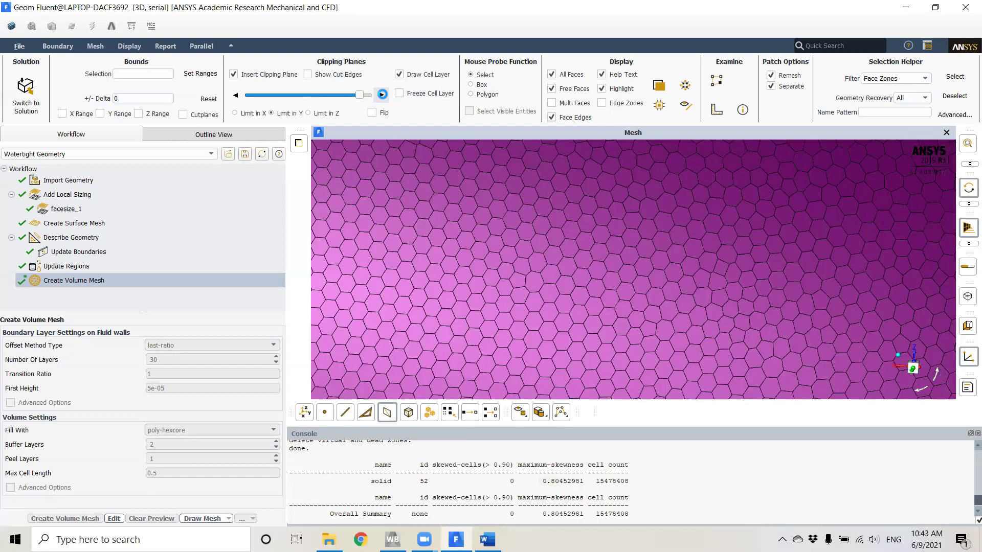
pyautogui.click(382, 94)
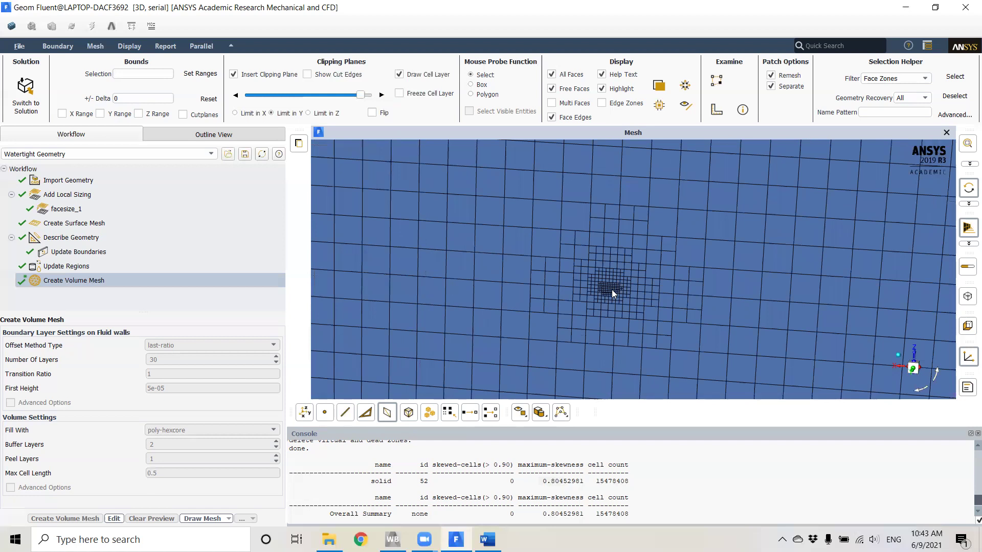
pyautogui.click(369, 96)
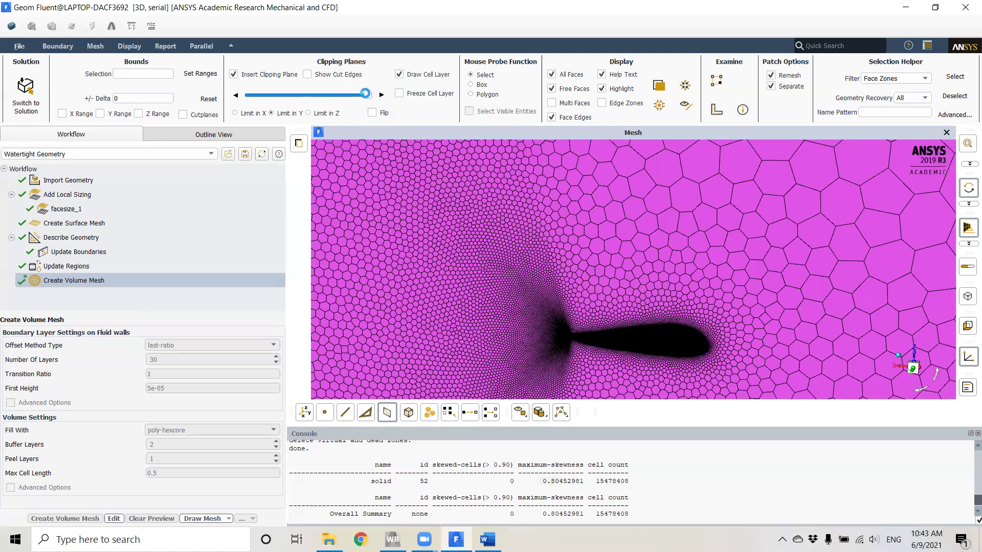
pyautogui.click(361, 96)
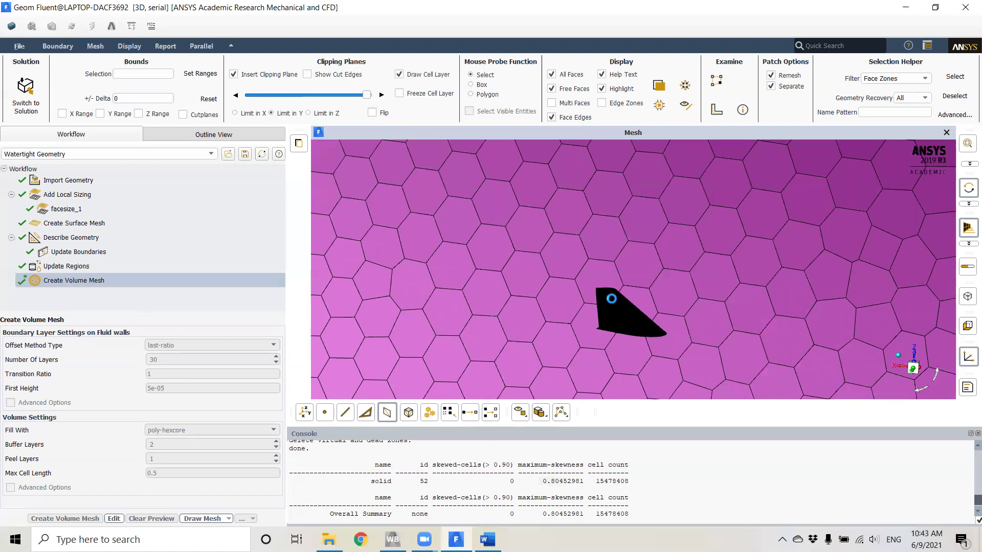
pyautogui.scroll(-5, 647, 308)
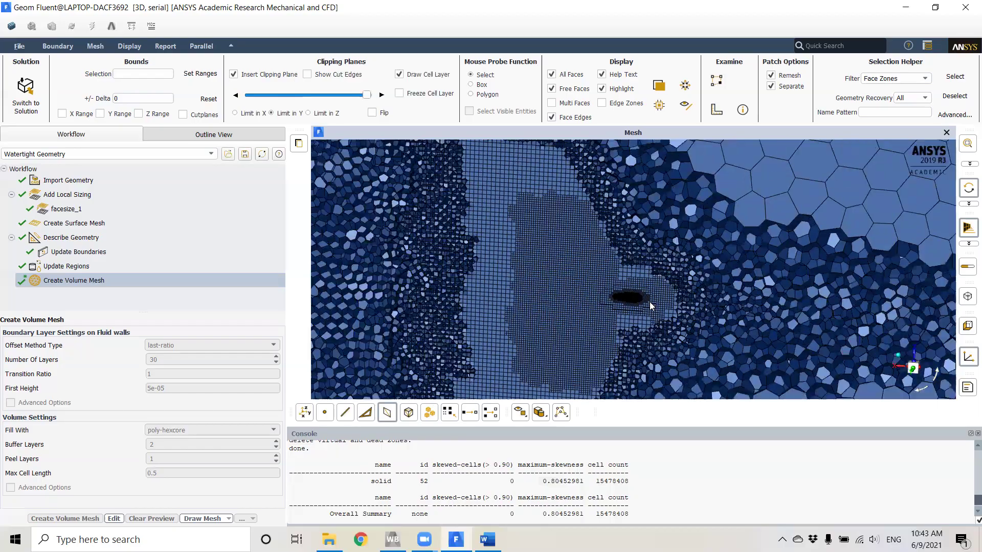
pyautogui.scroll(-6, 664, 290)
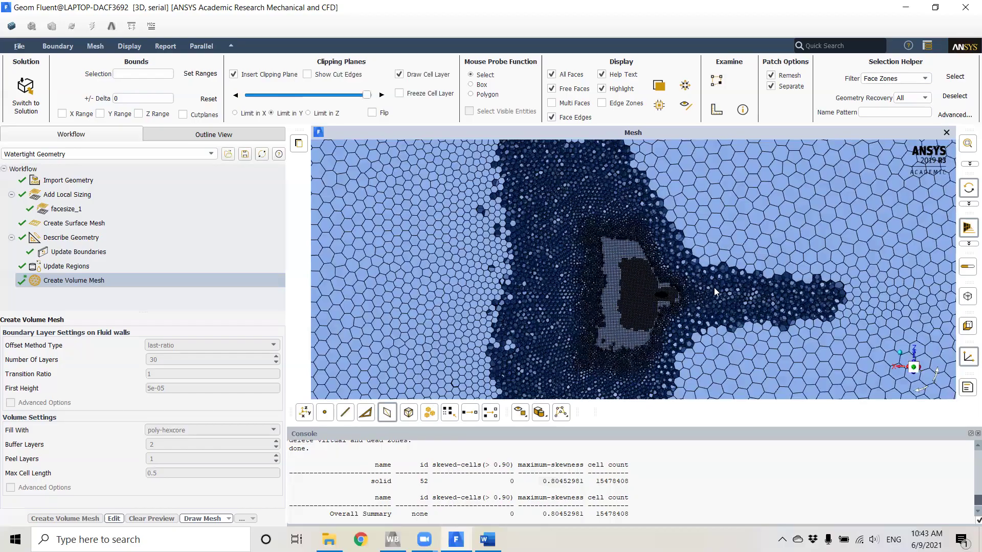
pyautogui.scroll(-3, 713, 287)
pyautogui.scroll(7, 701, 296)
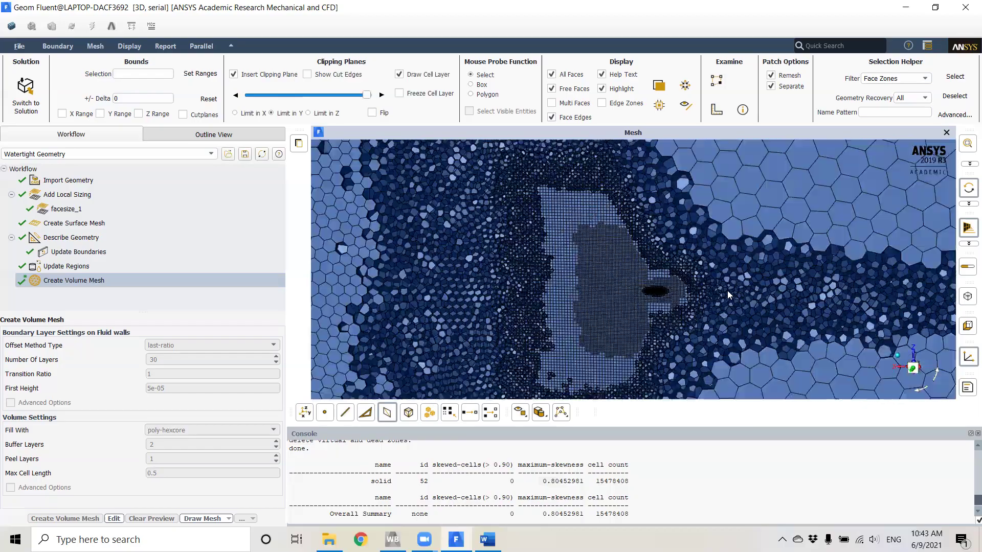
pyautogui.scroll(-2, 730, 287)
pyautogui.scroll(-1, 810, 294)
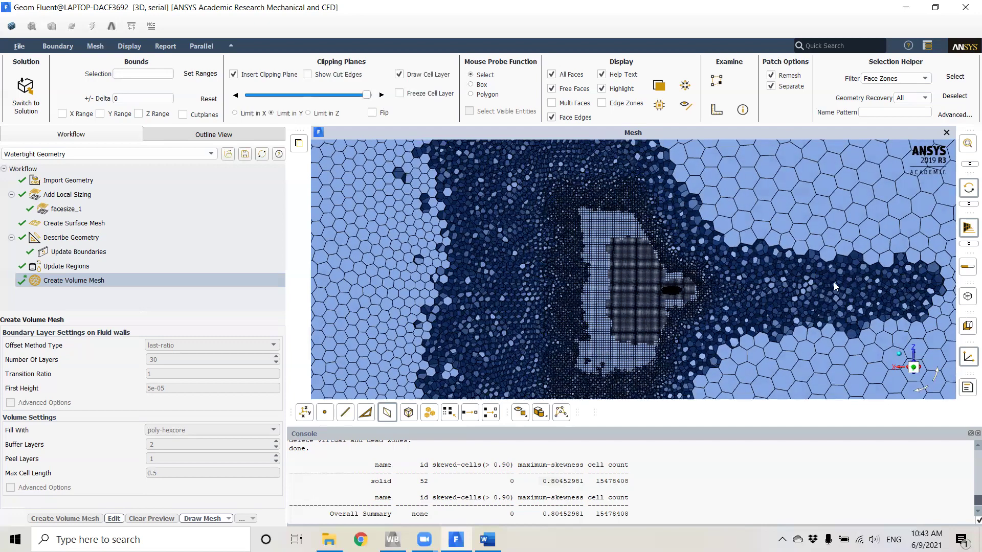
pyautogui.scroll(-2, 711, 272)
pyautogui.scroll(6, 718, 272)
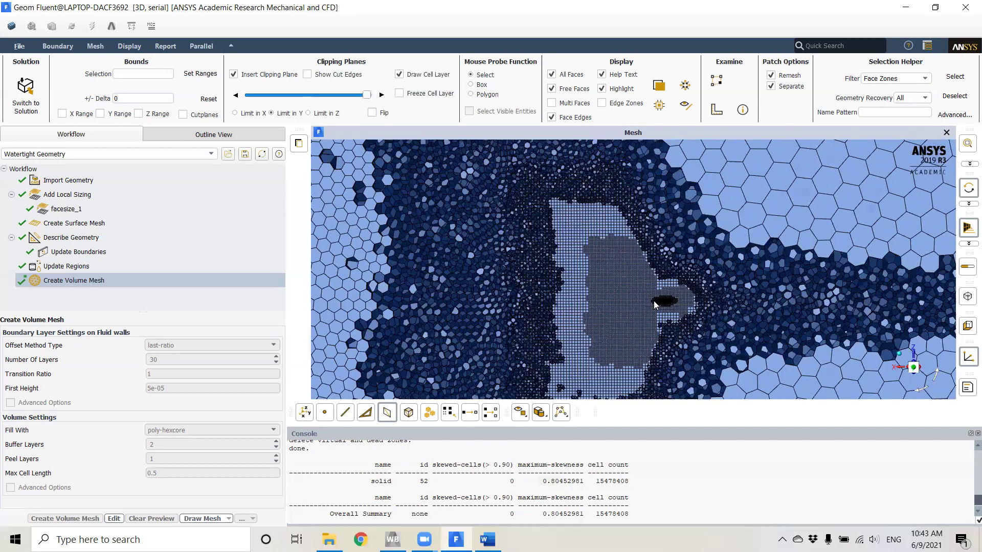
pyautogui.scroll(8, 656, 279)
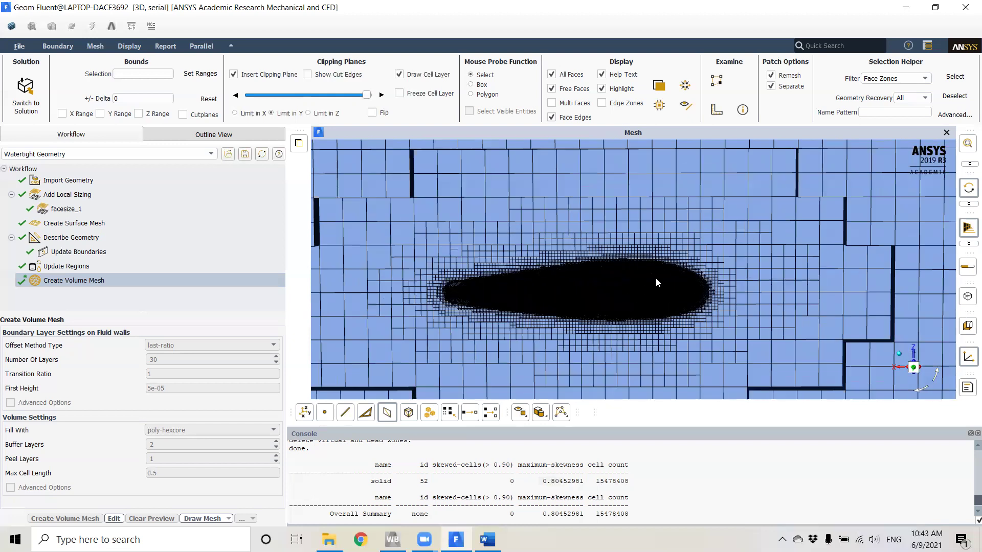
pyautogui.scroll(-3, 791, 274)
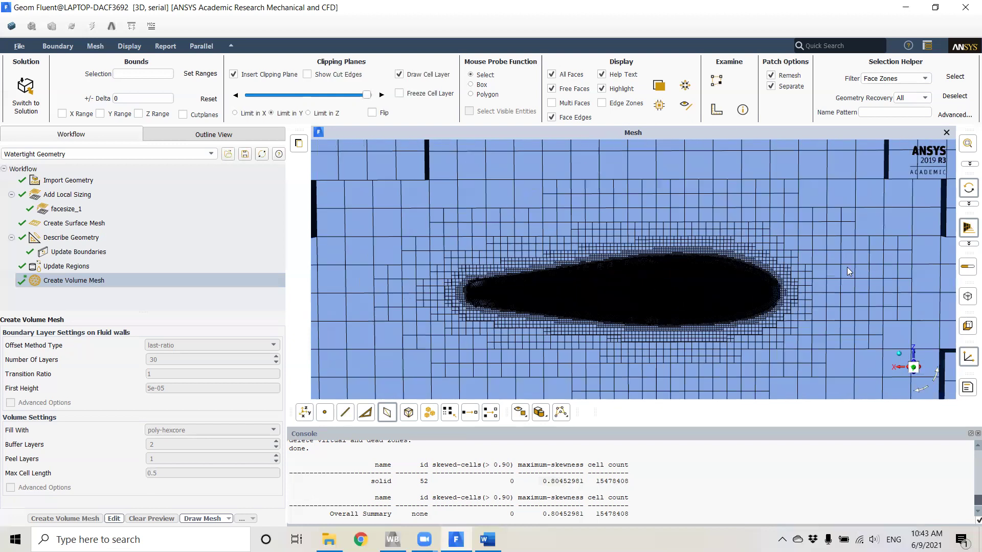
pyautogui.scroll(1, 913, 262)
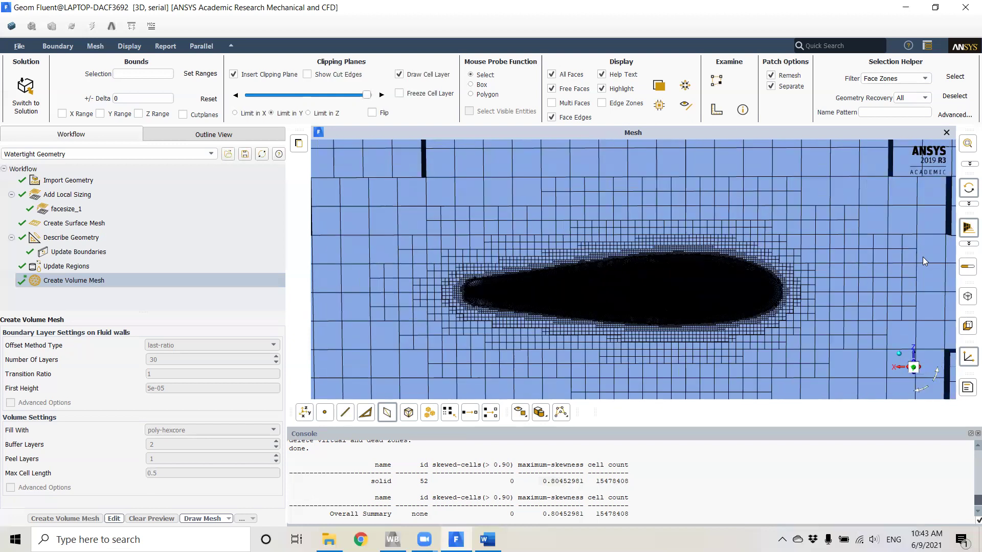
pyautogui.scroll(8, 796, 282)
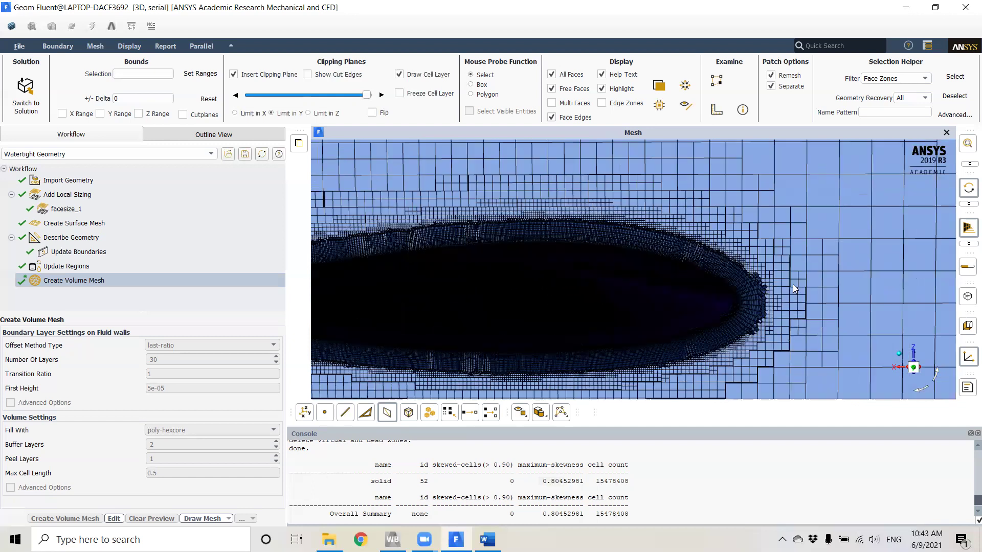
pyautogui.scroll(2, 767, 298)
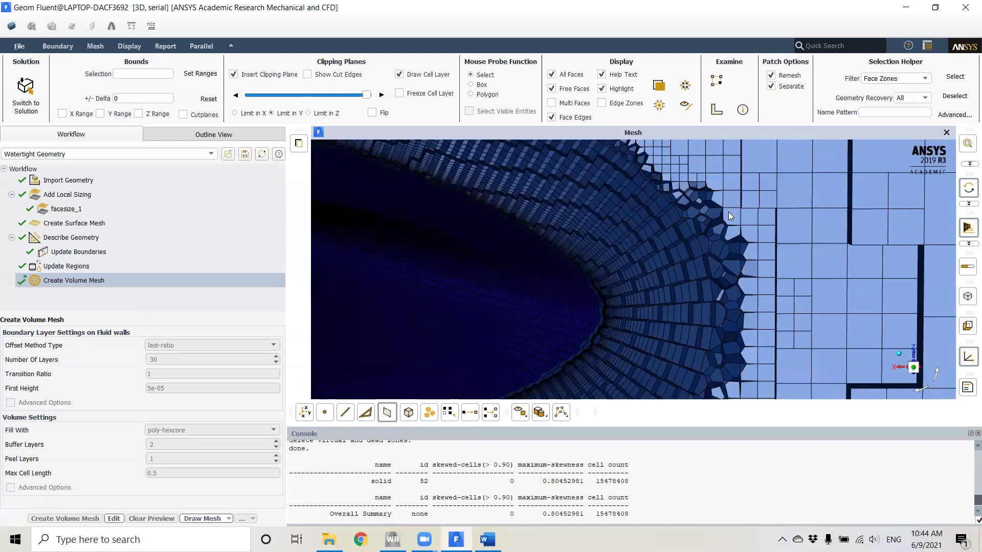
pyautogui.scroll(2, 600, 288)
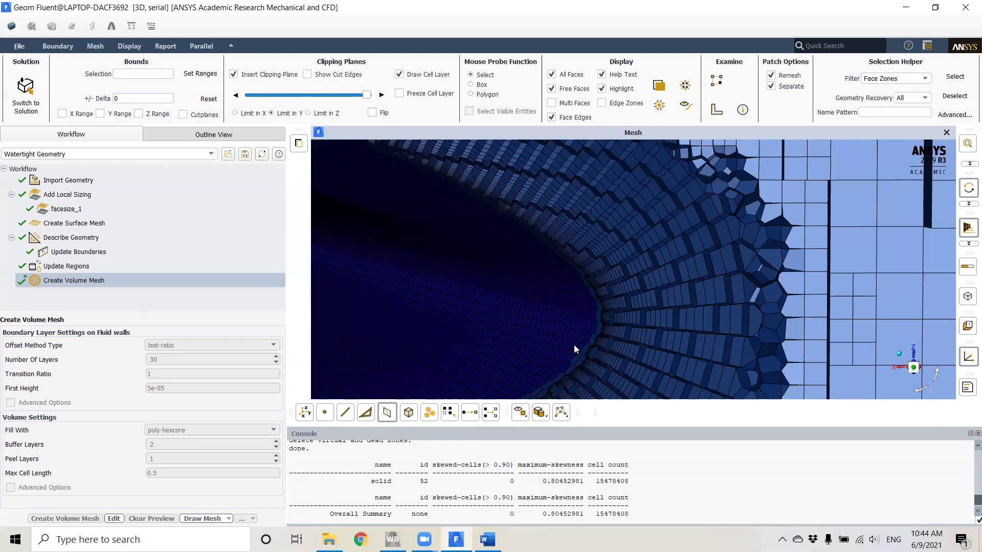
pyautogui.moveTo(599, 333); pyautogui.dragTo(591, 265)
pyautogui.scroll(2, 606, 191)
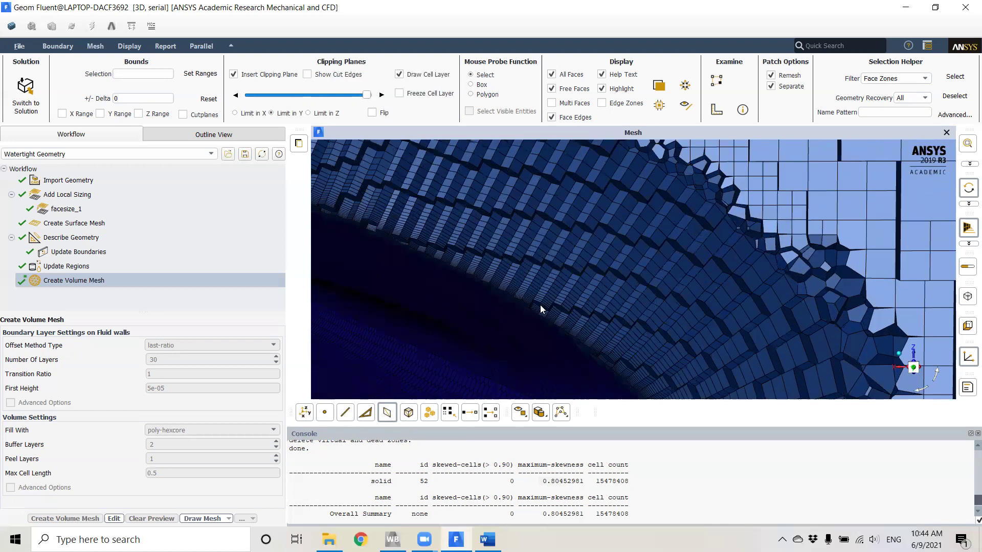
pyautogui.scroll(-1, 569, 306)
pyautogui.scroll(-1, 534, 336)
pyautogui.scroll(2, 557, 323)
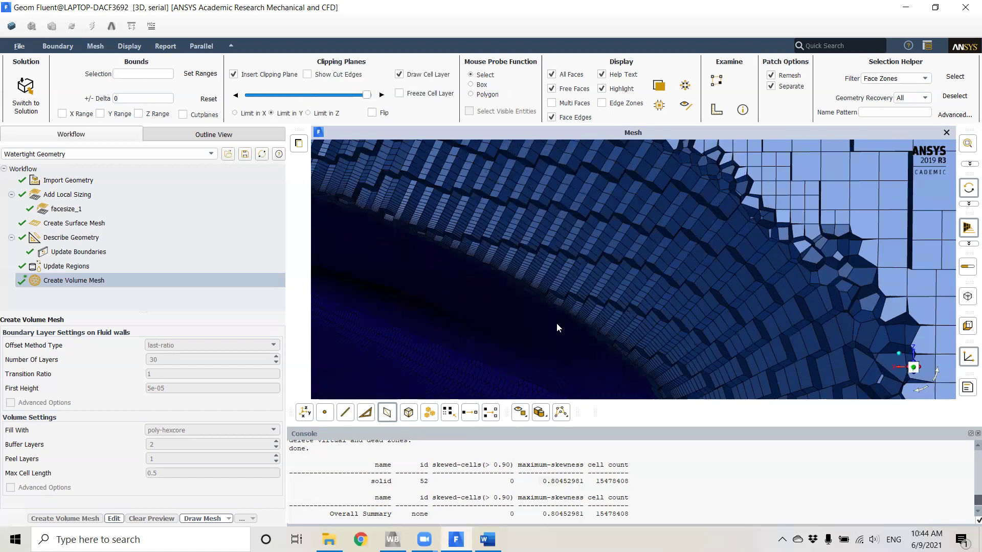
pyautogui.scroll(2, 565, 312)
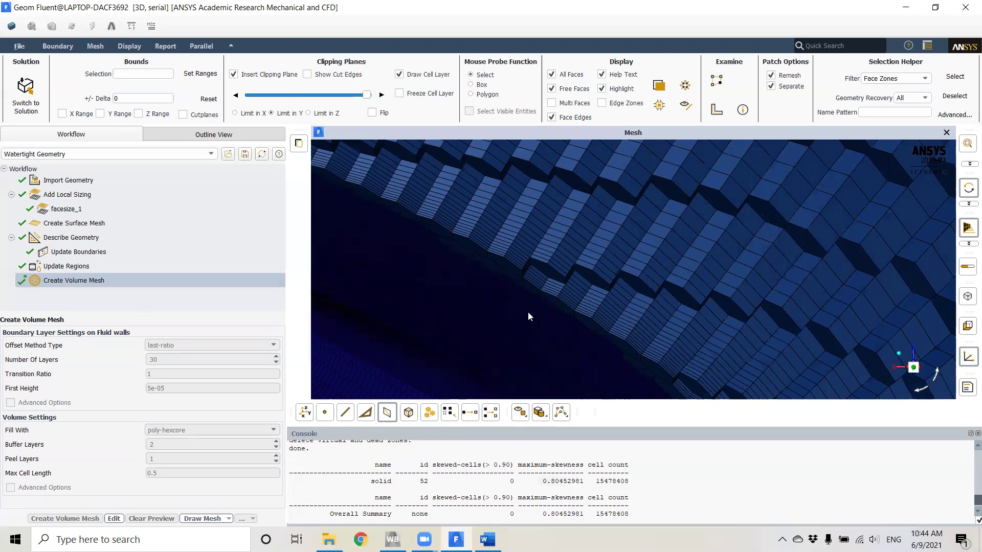
pyautogui.scroll(-2, 540, 313)
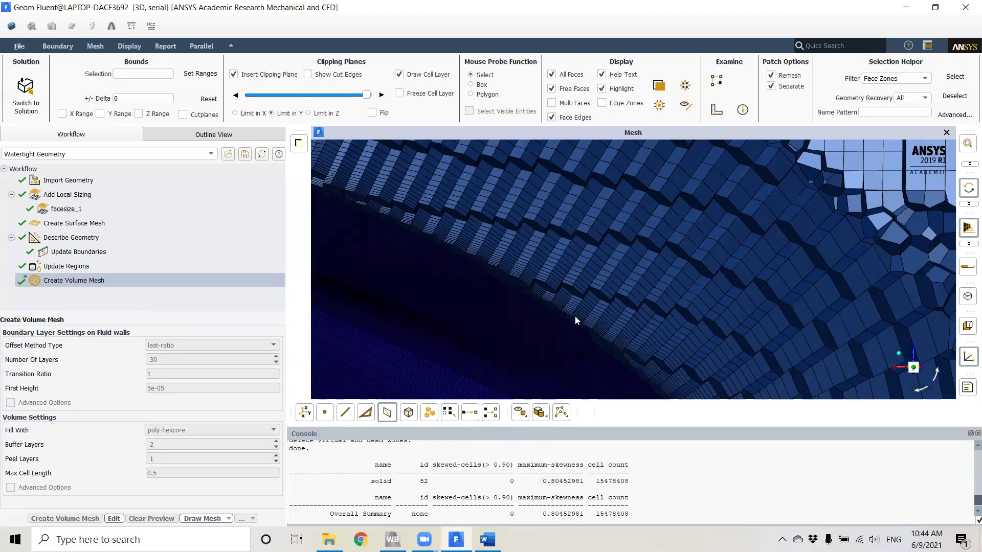
pyautogui.scroll(-2, 575, 317)
pyautogui.scroll(-2, 548, 293)
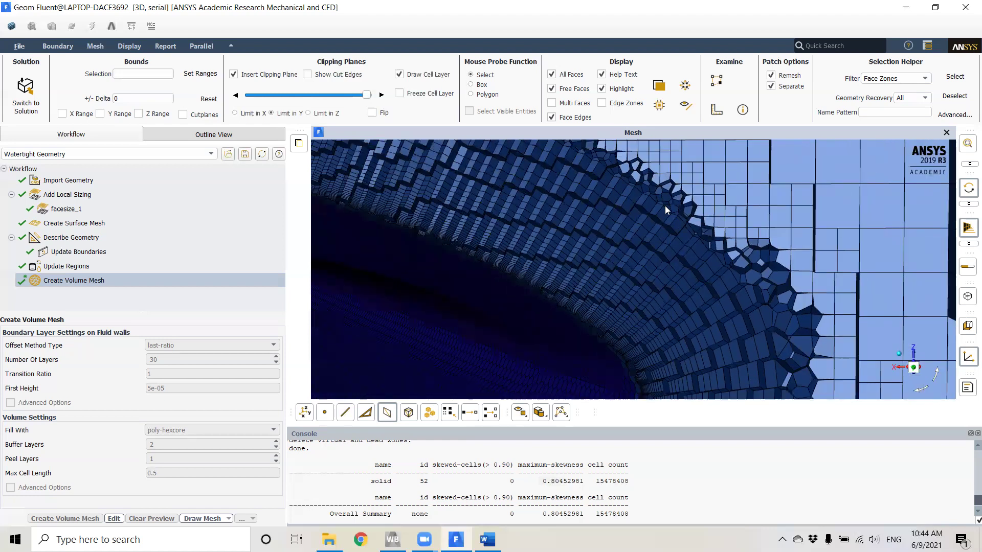
pyautogui.scroll(2, 585, 264)
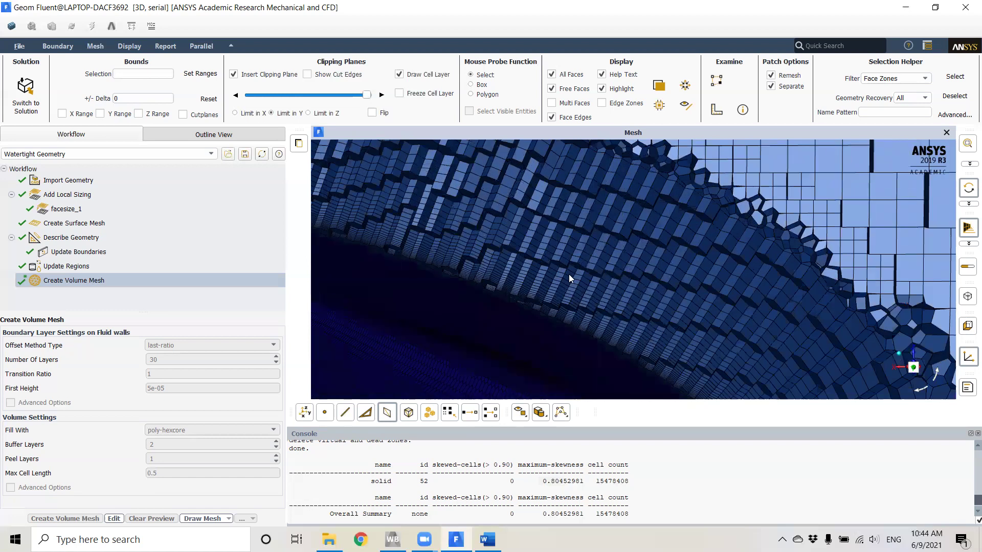
pyautogui.scroll(5, 661, 230)
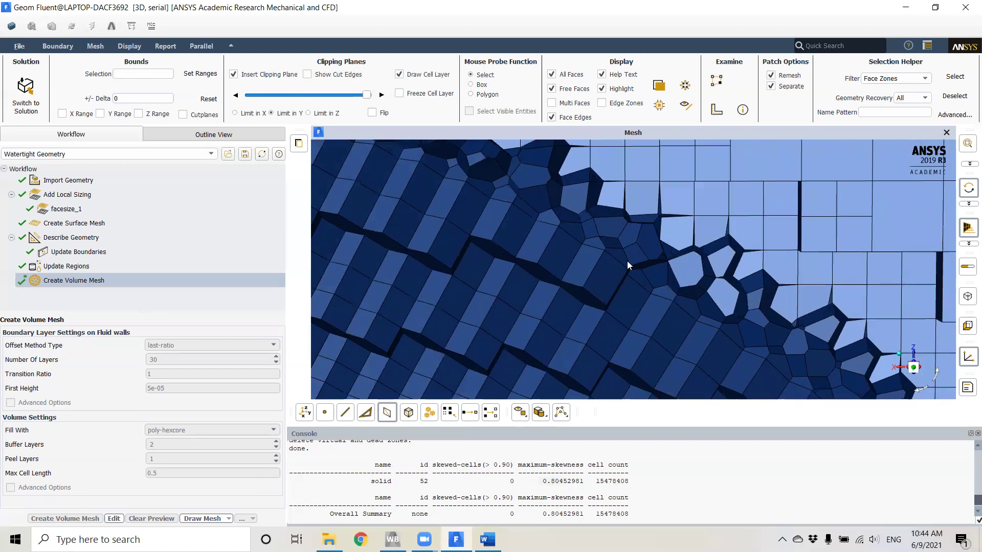
pyautogui.scroll(-1, 611, 259)
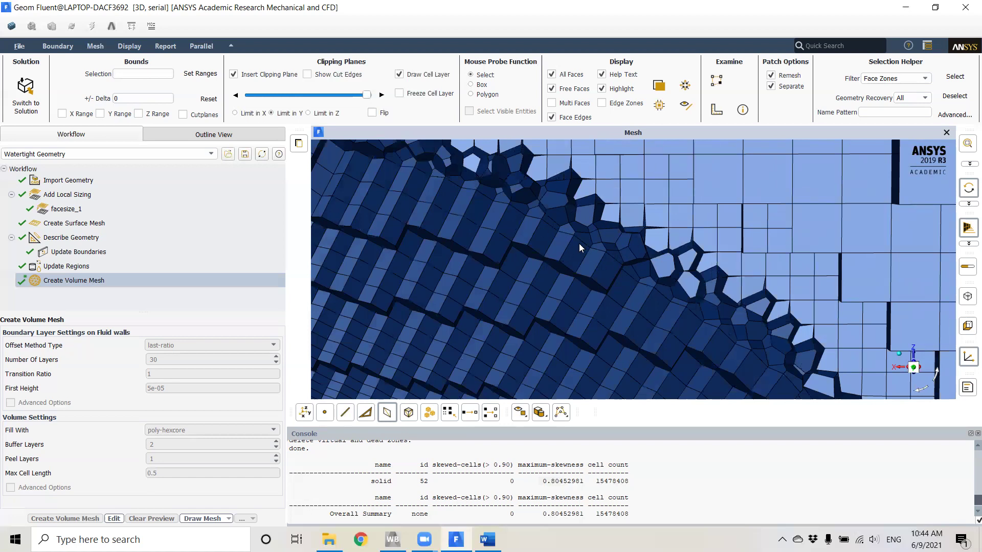
pyautogui.scroll(-2, 644, 255)
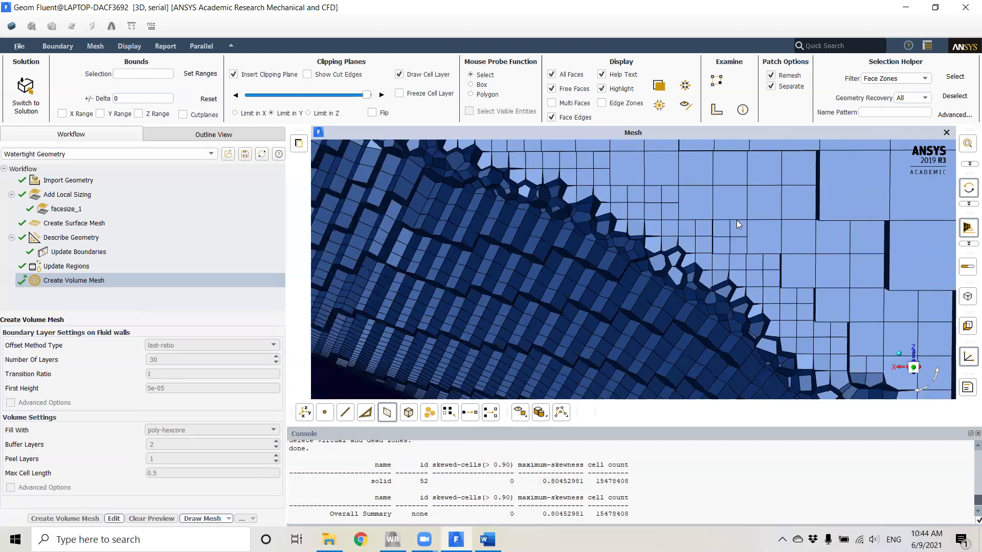
pyautogui.scroll(3, 646, 194)
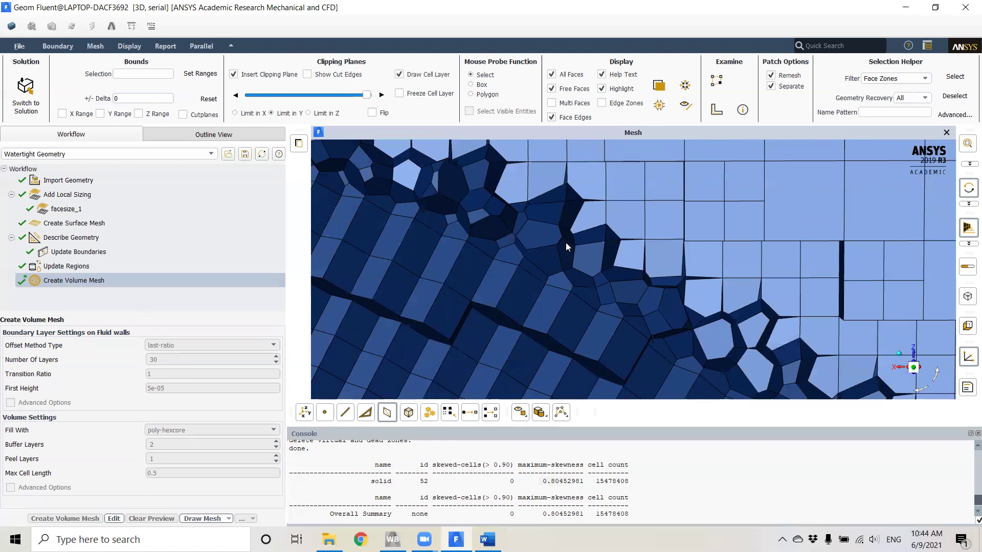
pyautogui.scroll(-6, 528, 217)
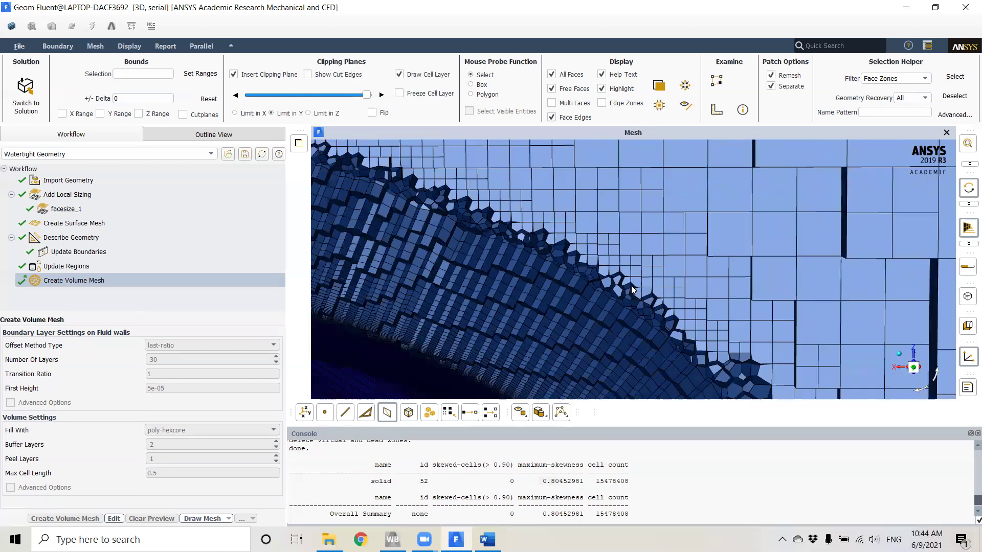
pyautogui.moveTo(715, 326); pyautogui.dragTo(540, 297)
pyautogui.moveTo(752, 313); pyautogui.dragTo(699, 318)
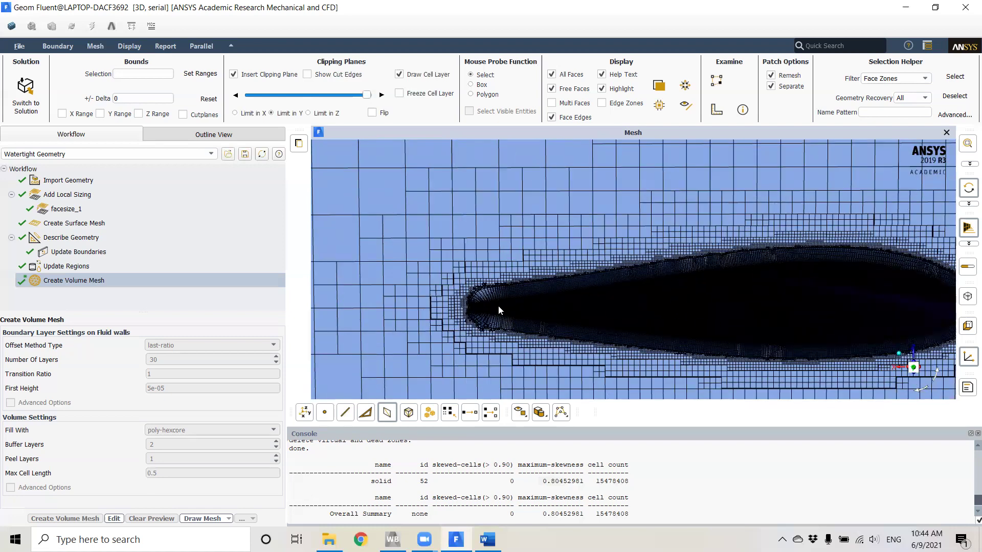
pyautogui.scroll(10, 498, 305)
pyautogui.moveTo(502, 300); pyautogui.dragTo(711, 309)
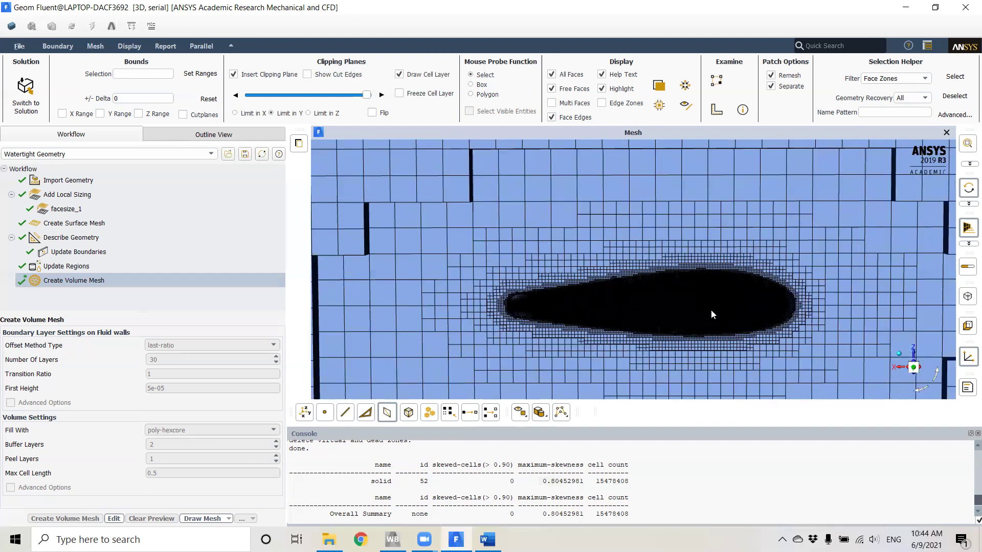
pyautogui.scroll(3, 665, 290)
pyautogui.moveTo(522, 255); pyautogui.dragTo(671, 287)
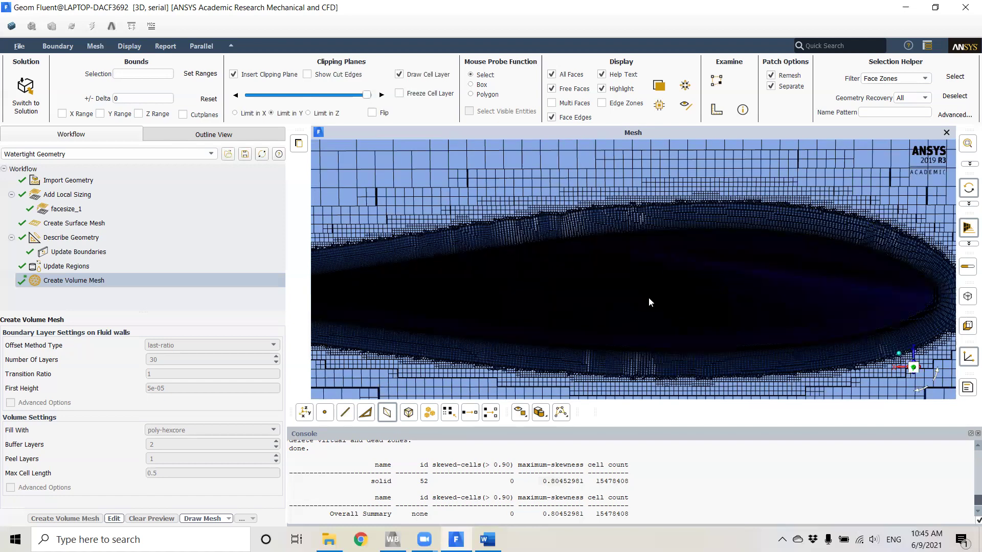
pyautogui.moveTo(753, 277); pyautogui.dragTo(628, 285)
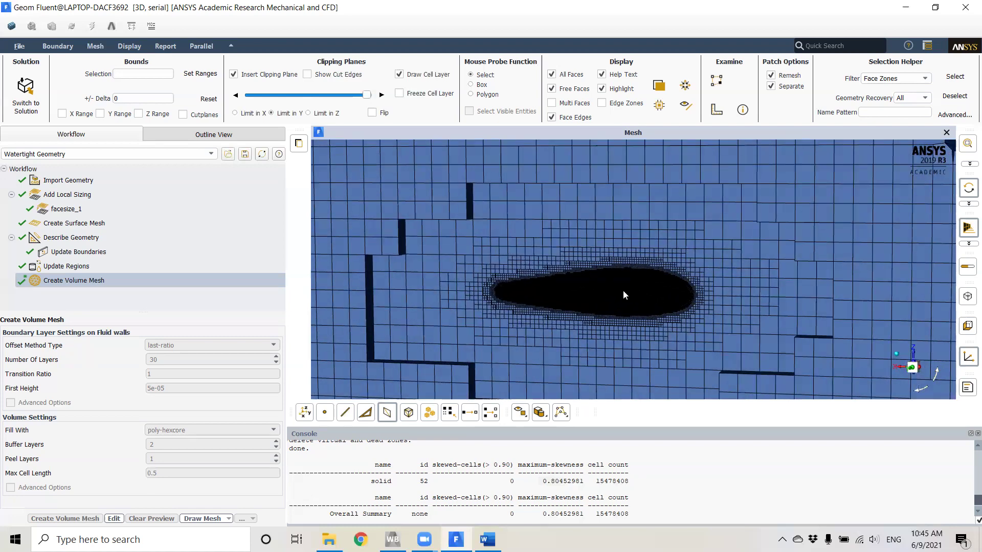
pyautogui.scroll(3, 620, 293)
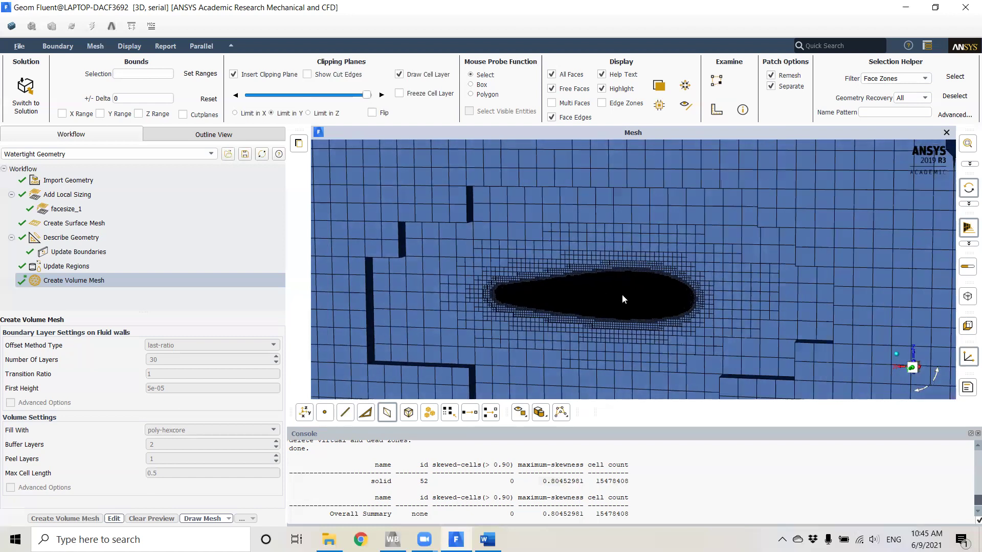
pyautogui.moveTo(628, 295)
pyautogui.mouseDown()
pyautogui.moveTo(635, 285)
pyautogui.moveTo(616, 281)
pyautogui.mouseUp()
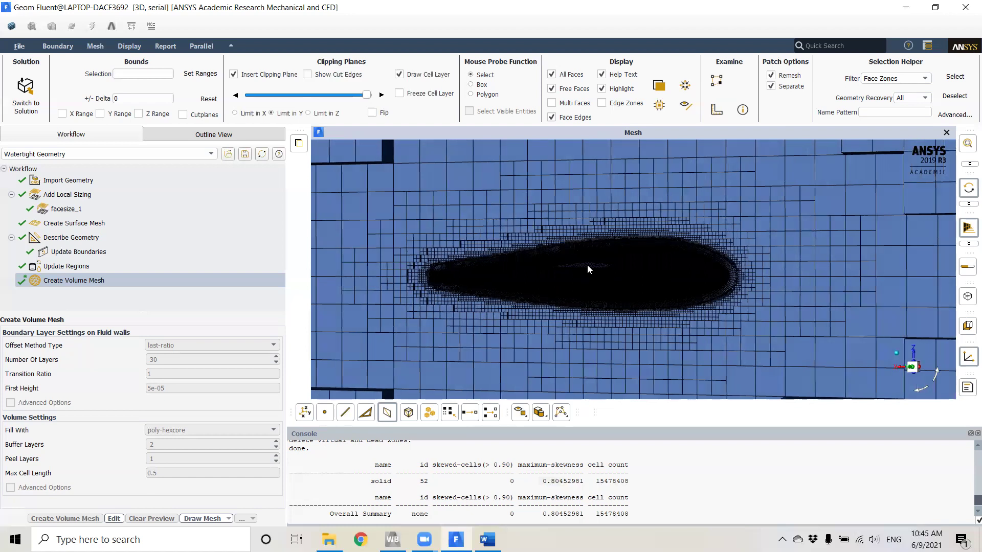
pyautogui.scroll(2, 587, 265)
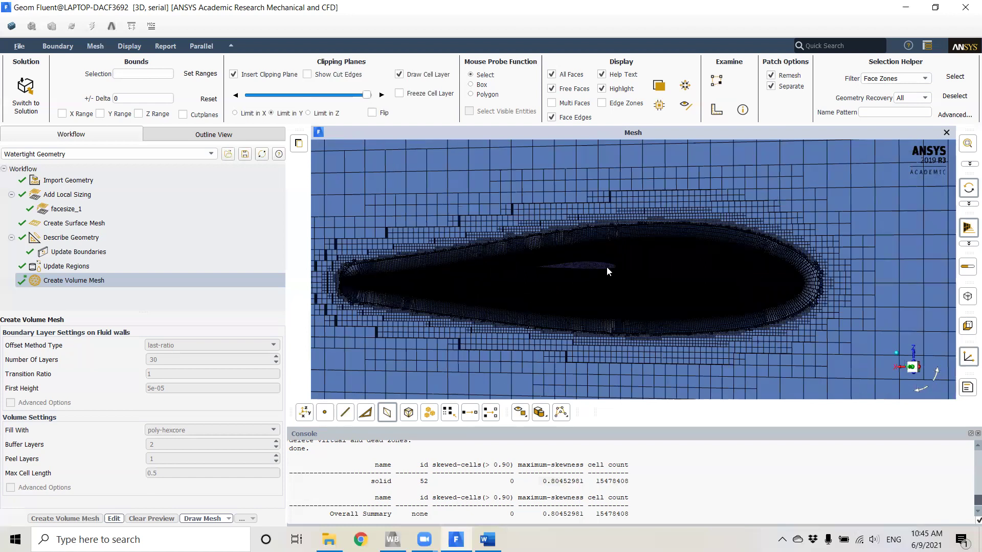
pyautogui.moveTo(604, 276); pyautogui.dragTo(606, 266)
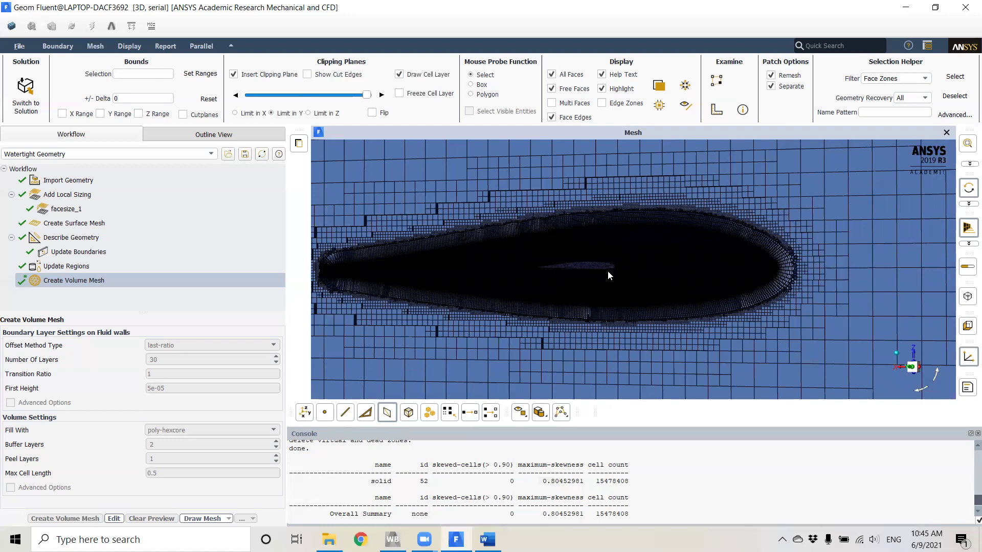
pyautogui.moveTo(607, 267); pyautogui.dragTo(604, 270)
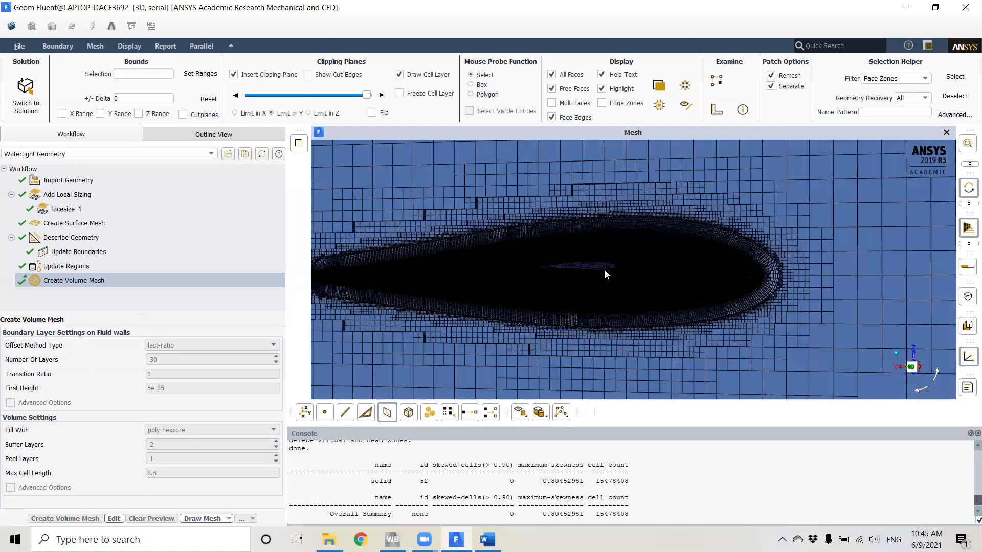